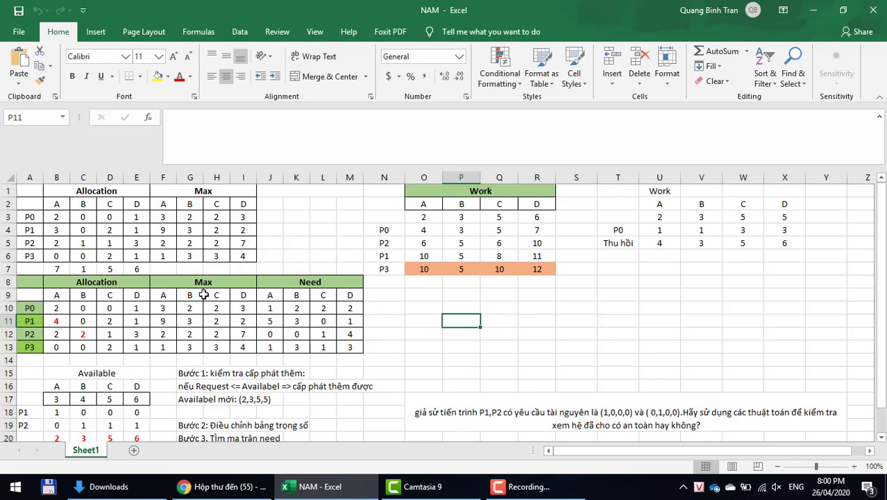
Step: Open the NAM (1) workbook from the Downloads folder and enable editing on it
left_click(104, 488)
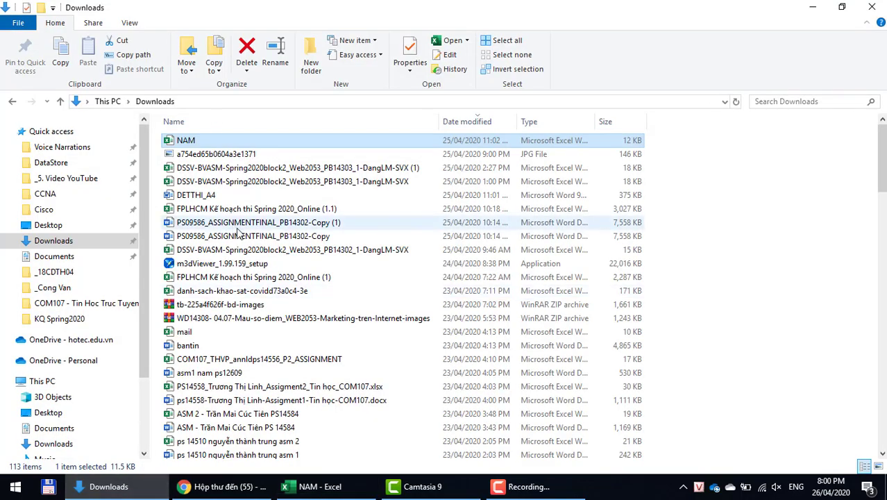
scroll(306, 323, "down", 20)
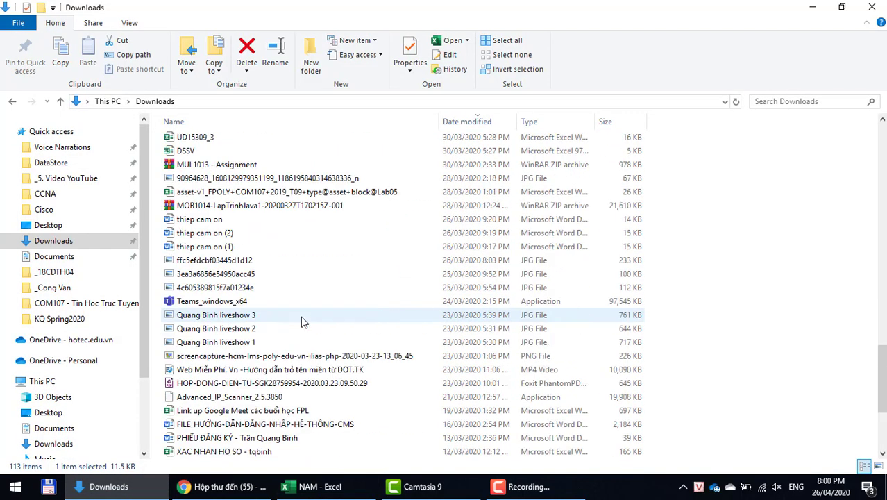
scroll(301, 316, "down", 4)
double_click(184, 451)
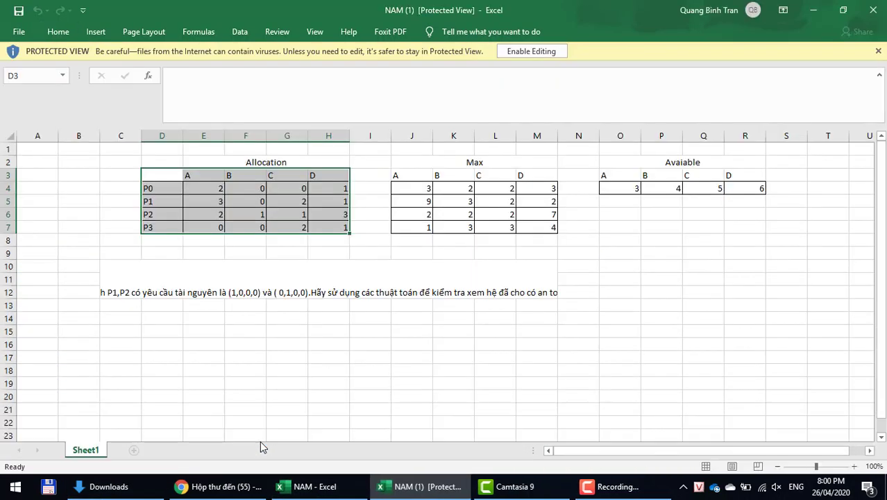
left_click(274, 327)
left_click(514, 52)
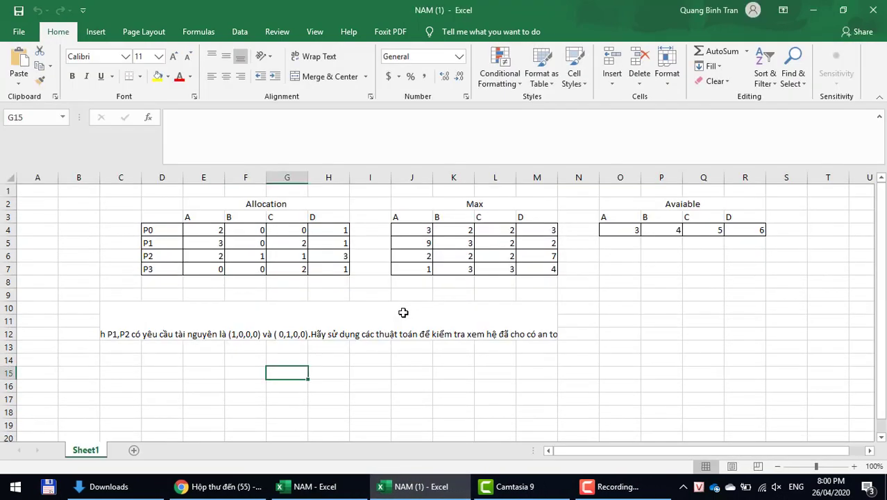
Step: Correct the third table's heading to "Available" and wrap the question text in the merged cell C10
left_click(403, 312)
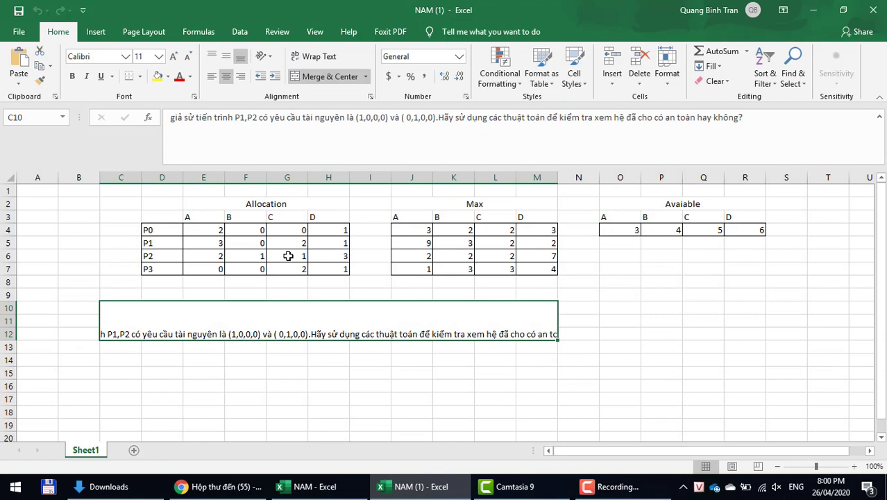
left_click(270, 200)
left_click(438, 206)
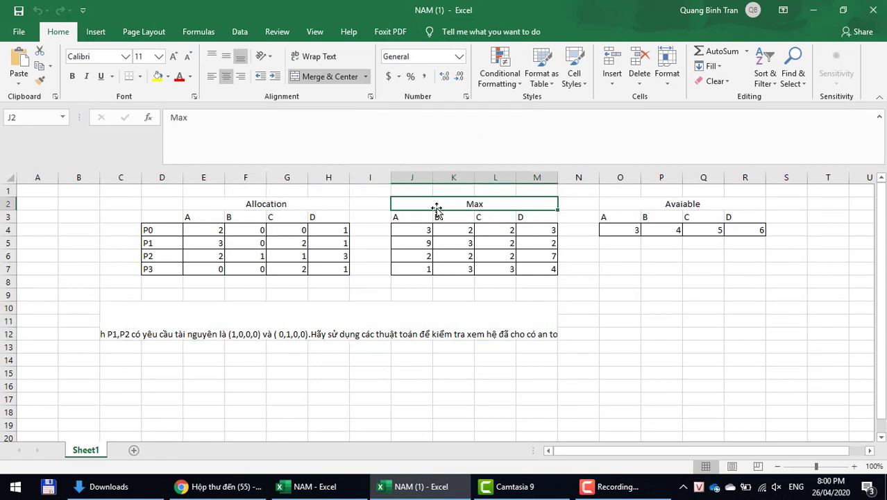
left_click(642, 205)
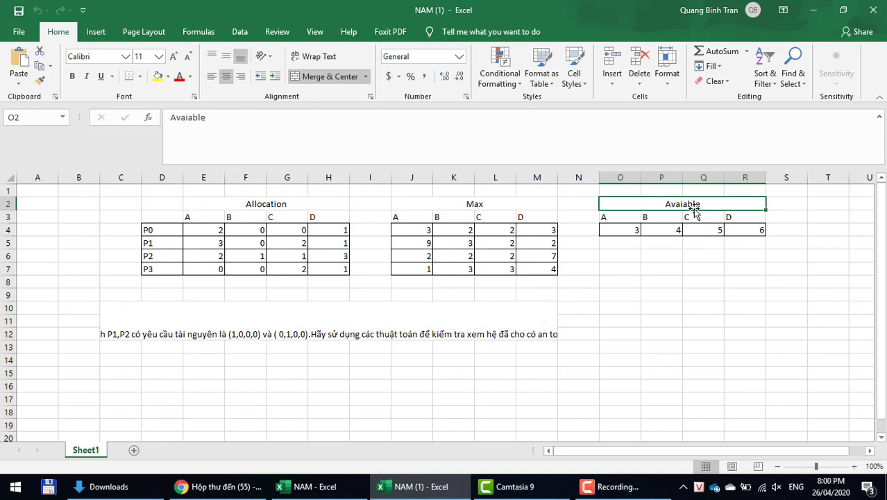
double_click(685, 204)
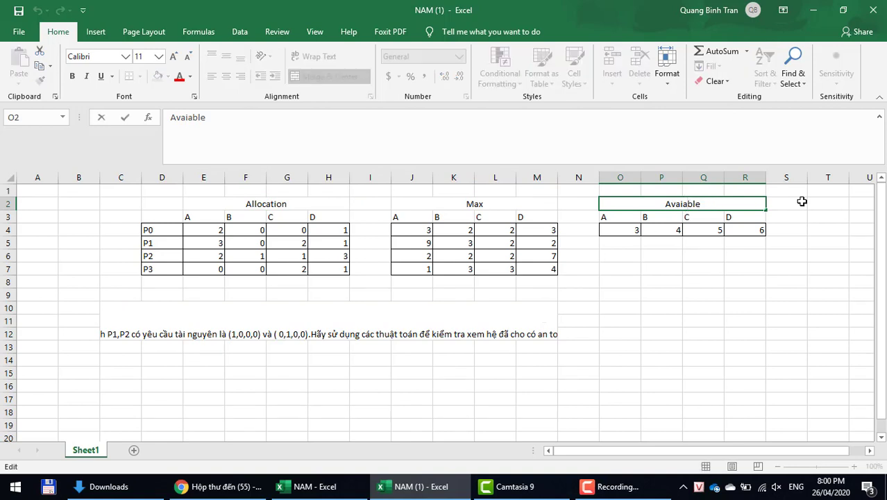
type("l")
key("Return")
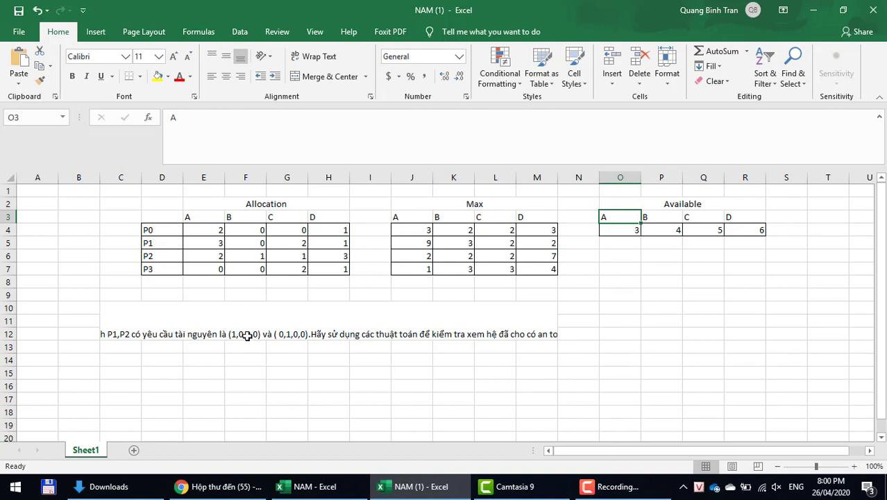
left_click(256, 303)
left_click(302, 57)
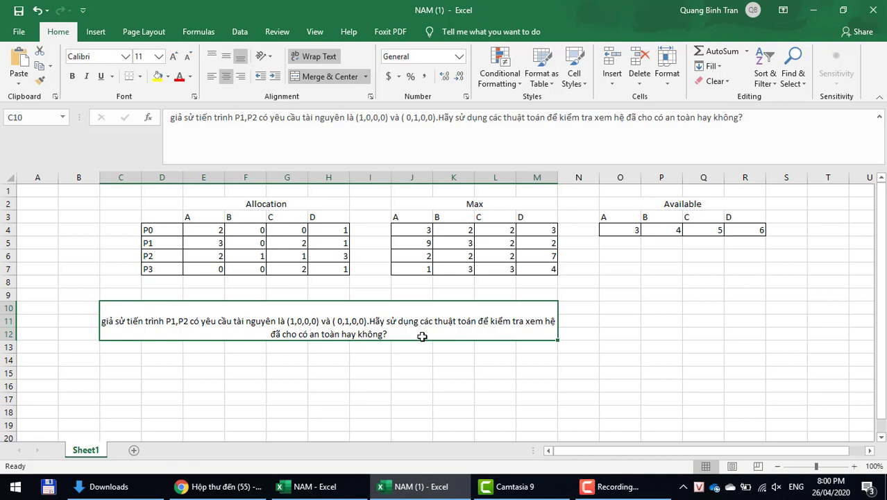
Step: Switch to Chrome and open the "Bài tập hệ điều hành (Bài 3)" Deadlock video through its comment notification on YouTube
left_click(216, 486)
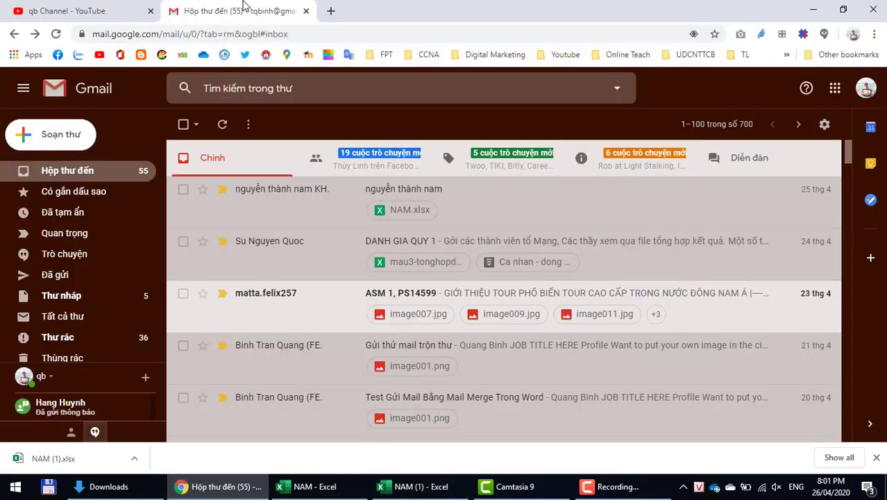
left_click(125, 11)
scroll(568, 232, "down", 1)
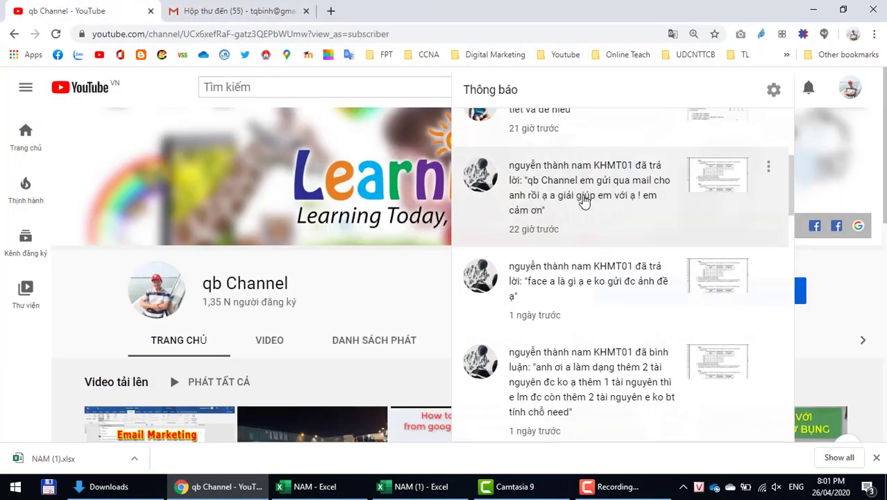
left_click(586, 200)
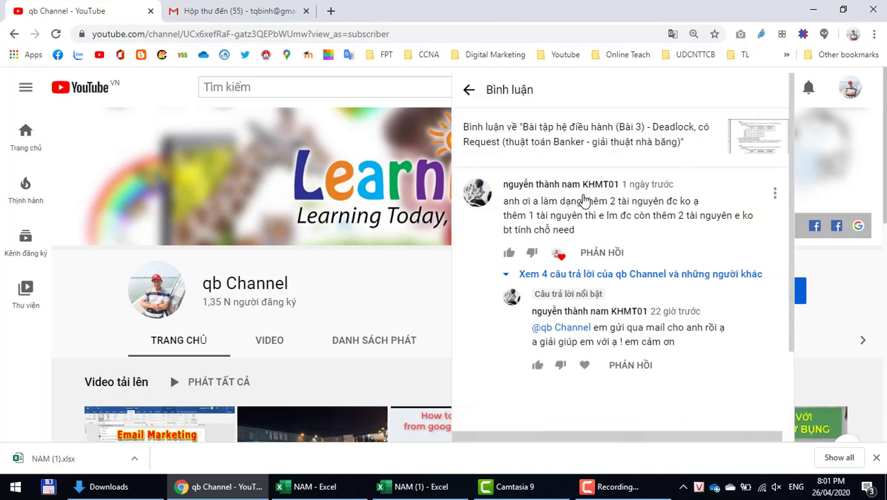
left_click(775, 146)
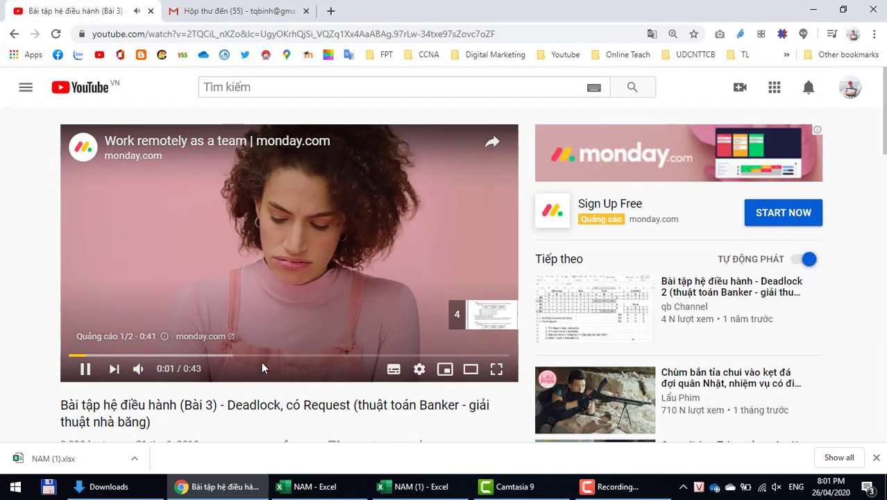
Step: Examine the video's title at the word "Request", skip the advertisement and check the opening Bài 3 exercise
scroll(268, 372, "down", 3)
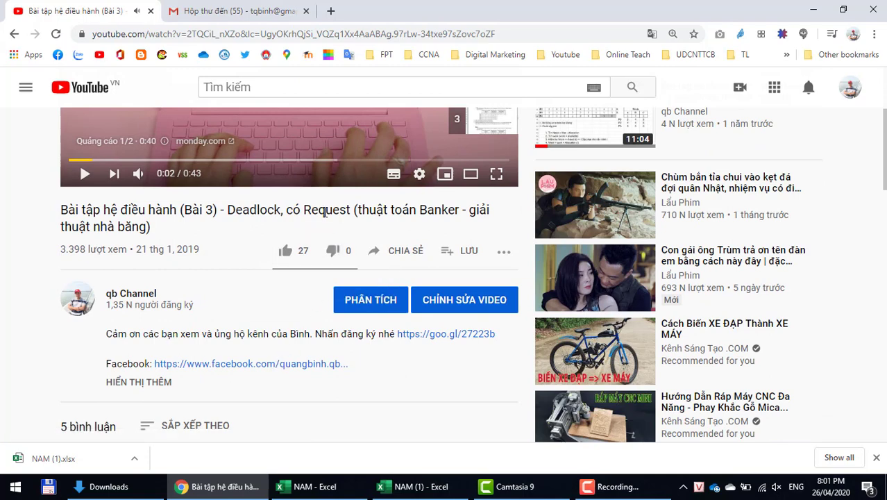
double_click(321, 208)
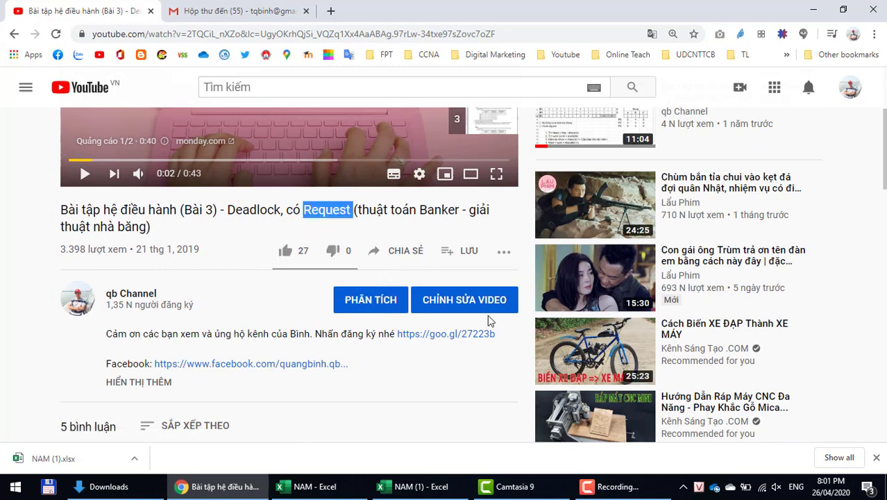
scroll(487, 314, "up", 3)
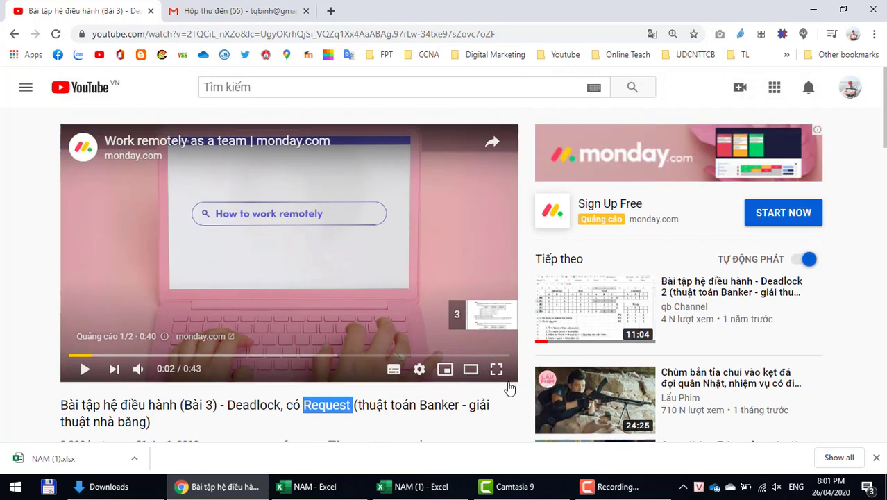
left_click(268, 292)
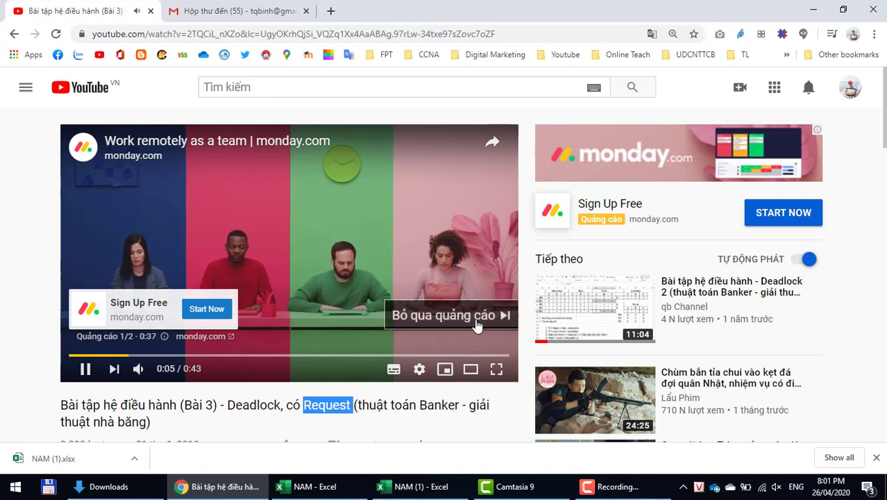
left_click(469, 323)
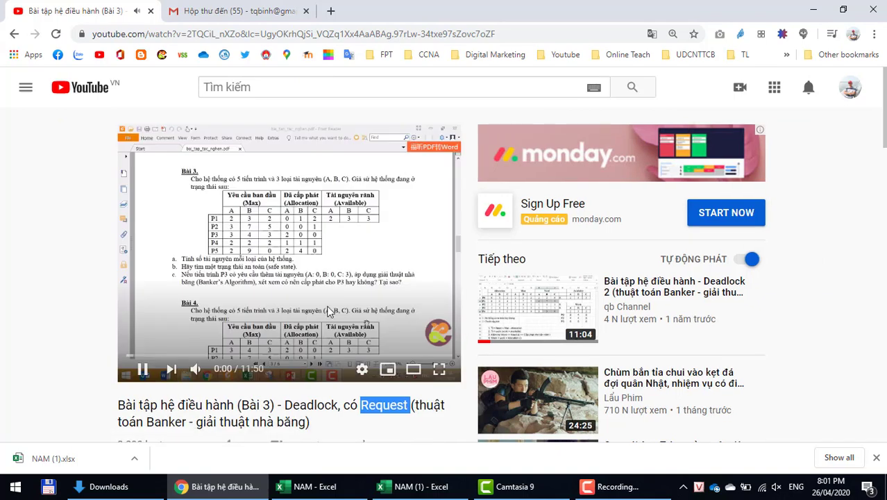
left_click(283, 304)
Step: Return to the NAM (1) workbook in Excel and move the merged question text down to start at H17
key("alt+Tab")
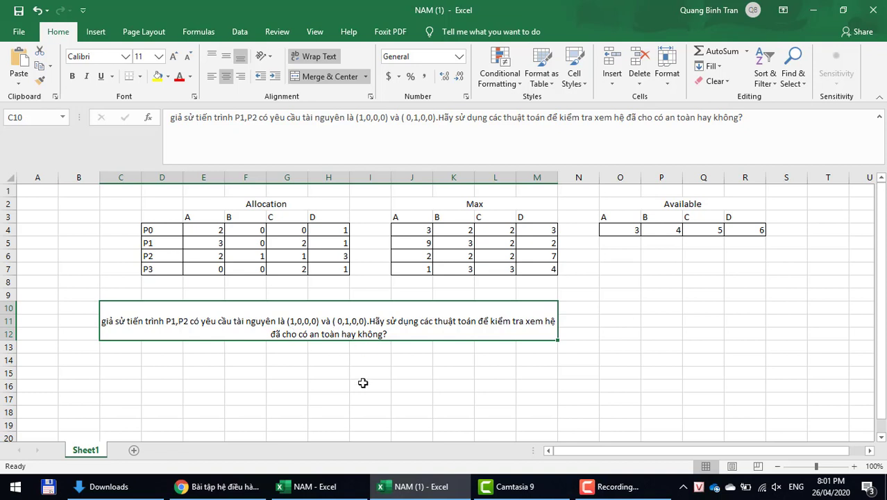
left_click_drag(310, 303, 519, 396)
left_click(313, 311)
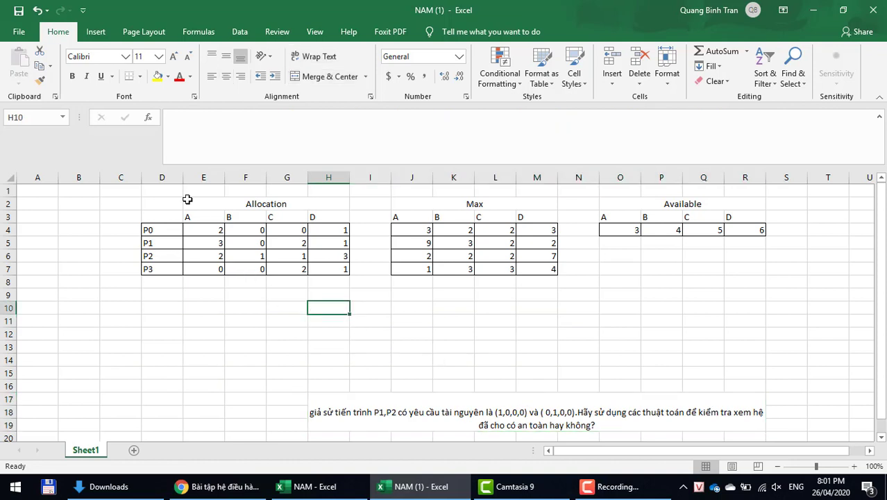
Step: Move the Allocation table with its process labels to start at A3, and the Max table directly beside it at F3
left_click_drag(170, 203, 272, 271)
left_click_drag(220, 199, 82, 219)
left_click(332, 256)
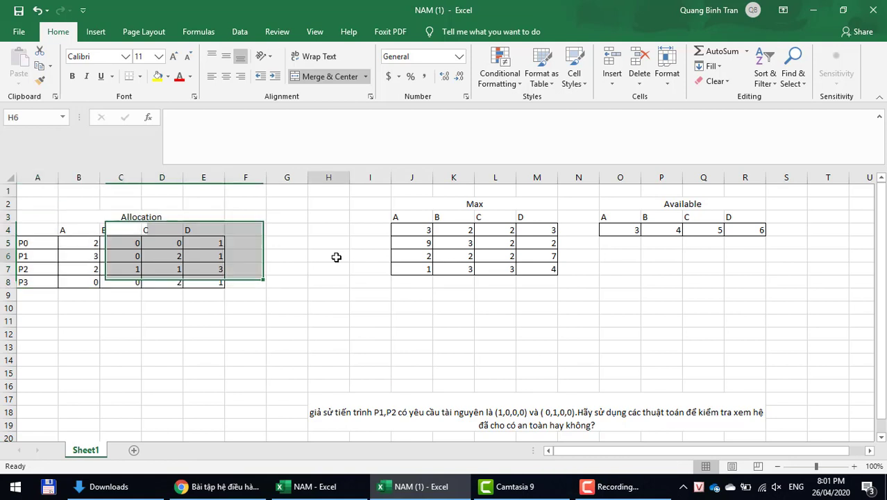
left_click_drag(437, 205, 456, 268)
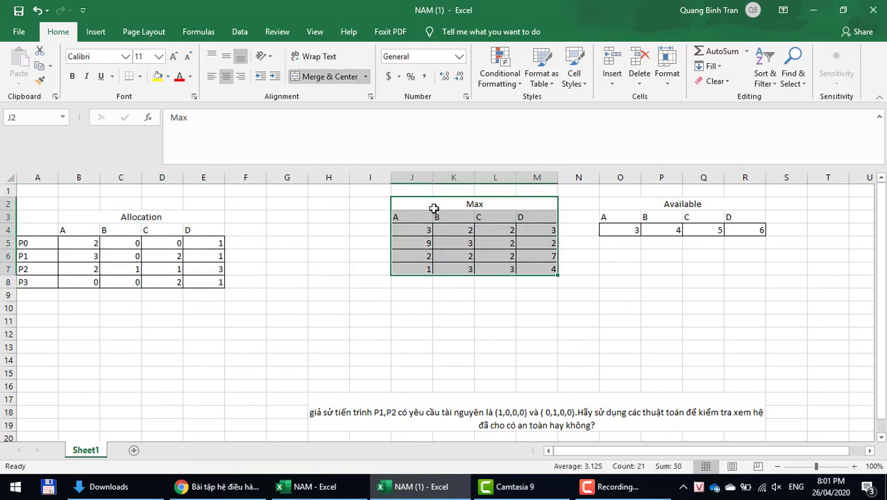
left_click_drag(426, 199, 256, 227)
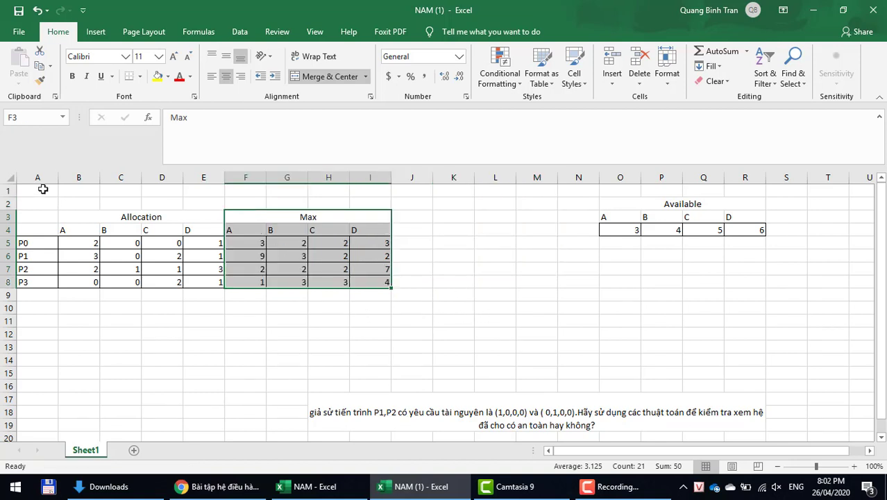
Step: Narrow columns A to M equally and centre their contents
left_click_drag(40, 178, 548, 186)
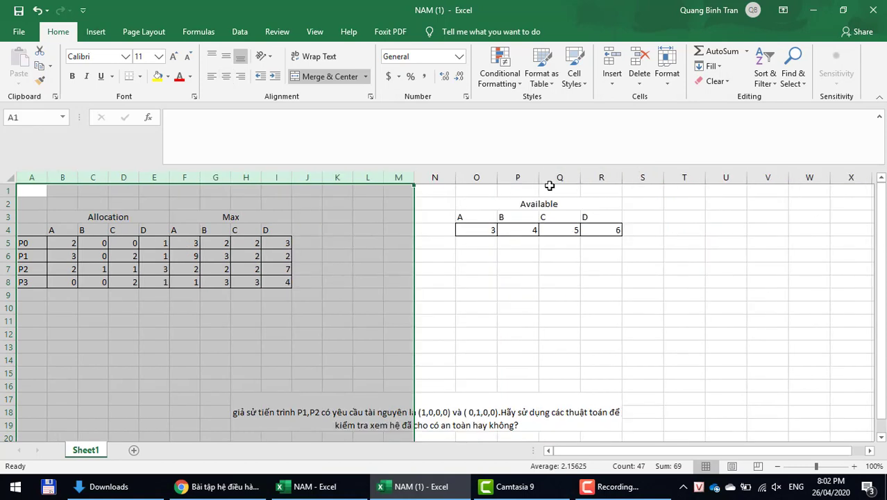
left_click_drag(411, 172, 398, 178)
left_click_drag(319, 177, 332, 178)
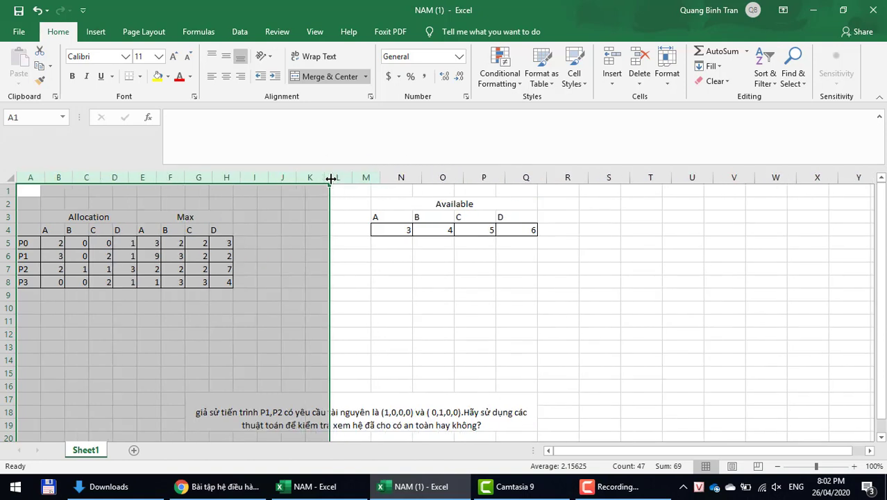
left_click(225, 77)
left_click(327, 289)
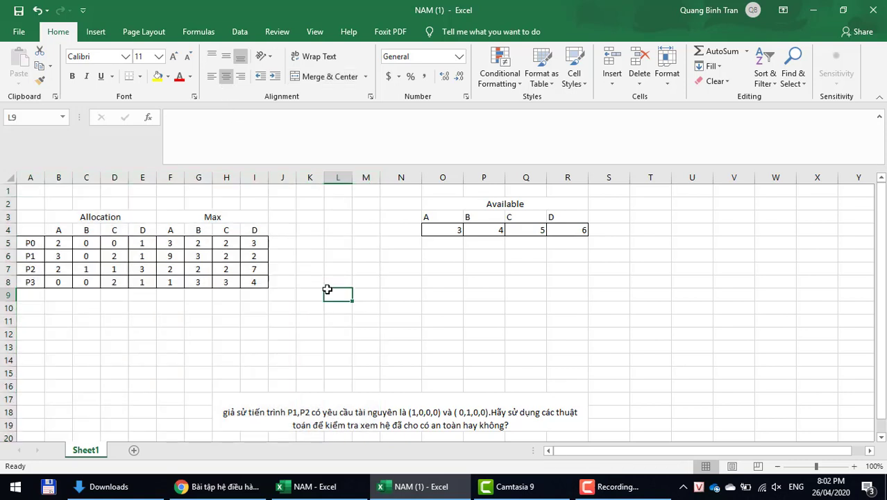
Step: Copy the question text from the merged cell H17 into A1 and remove the centre alignment there
left_click(353, 415)
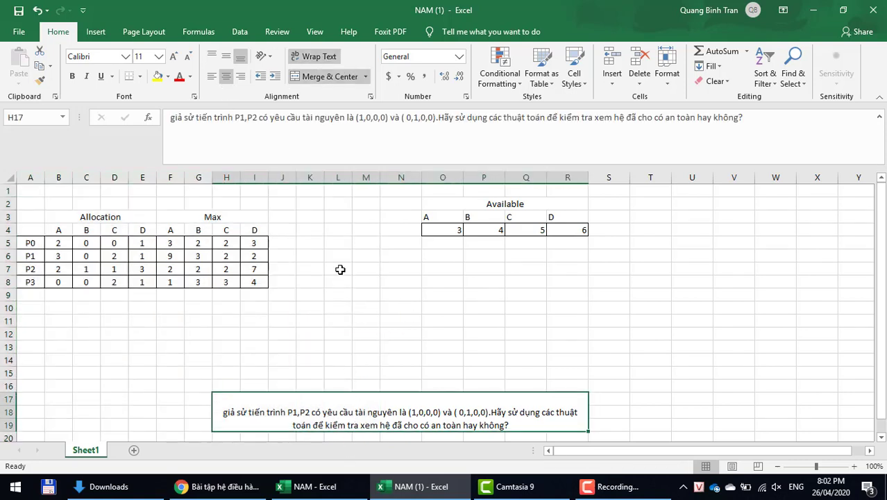
left_click_drag(776, 117, 56, 108)
key("ctrl+c")
key("Escape")
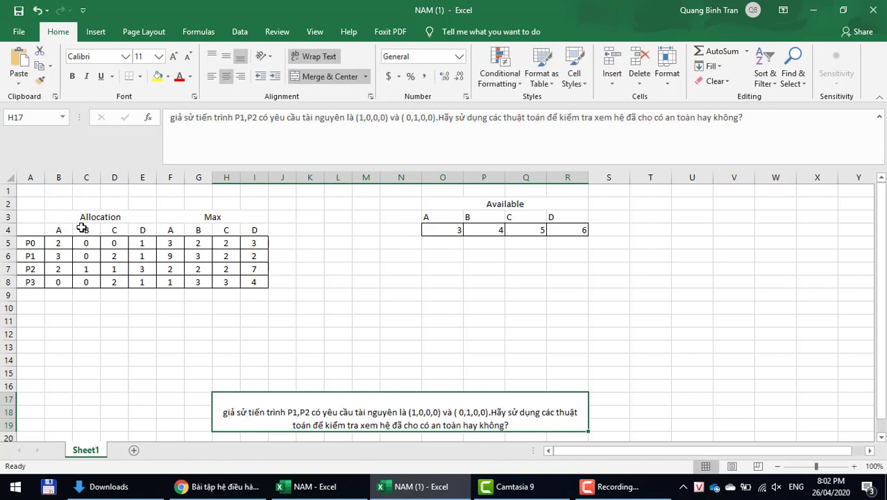
left_click(30, 189)
key("ctrl+v")
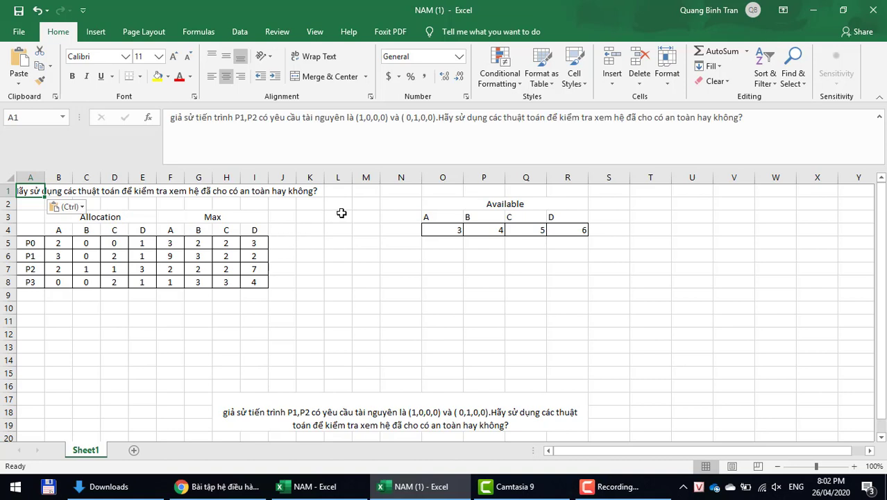
left_click(227, 76)
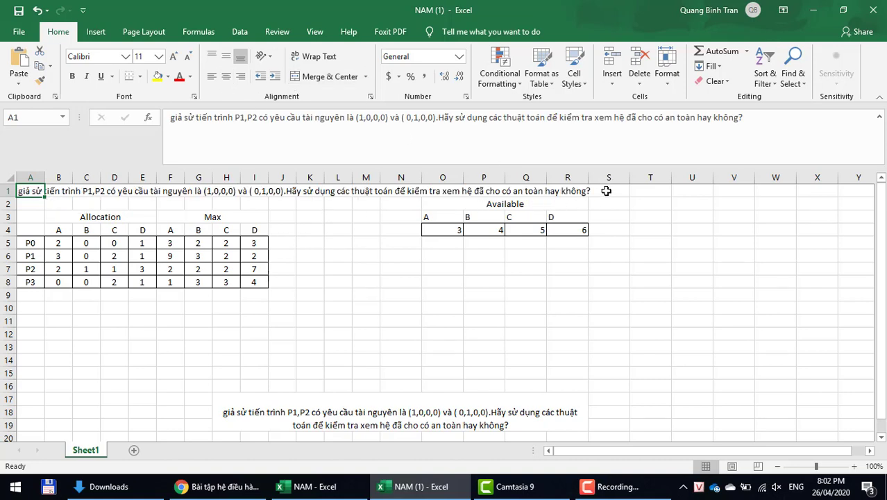
Step: Move the Available table, heading included, so that it occupies Q6:T8
left_click_drag(507, 204, 501, 234)
left_click(501, 238)
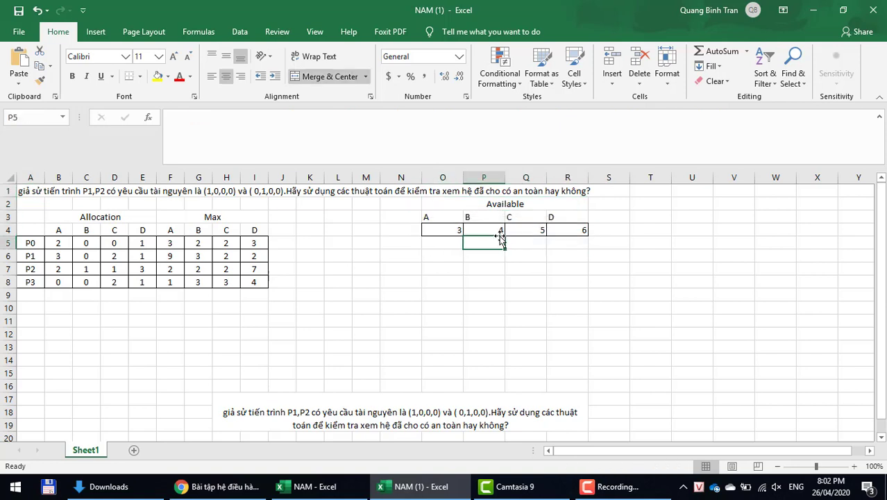
left_click_drag(491, 202, 588, 285)
left_click(469, 309)
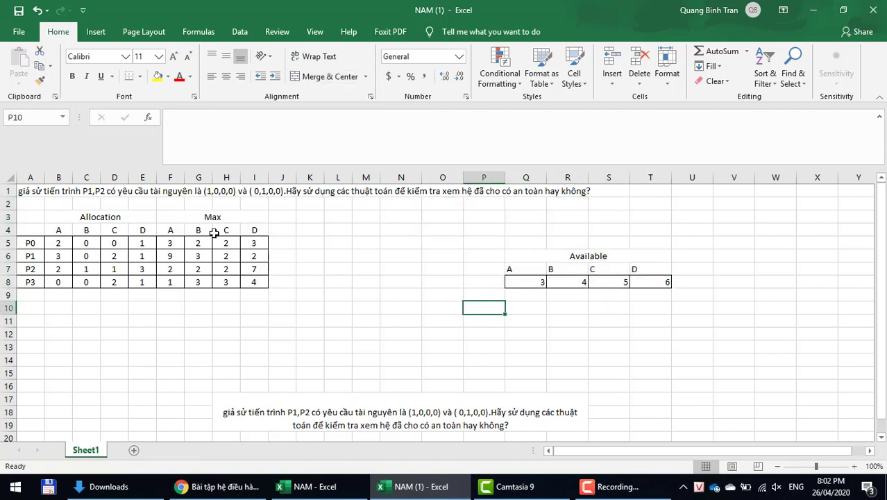
Step: Merge and centre the question text across A1:S2
left_click(29, 189)
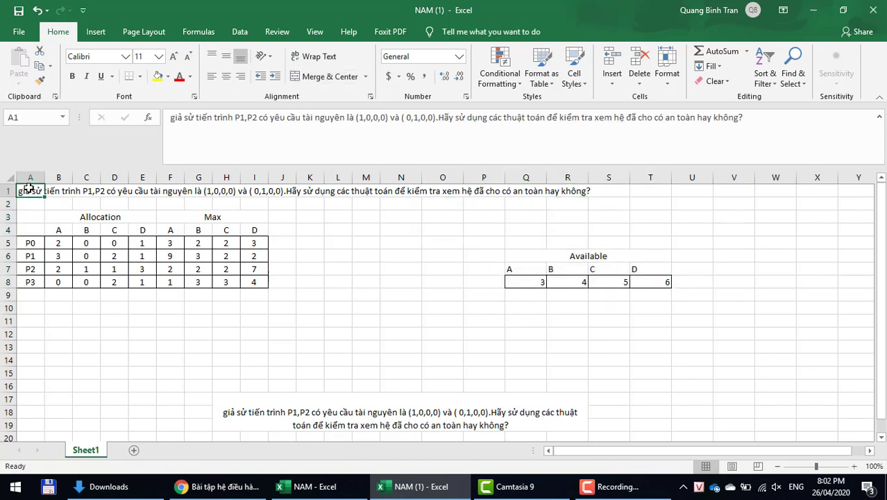
left_click_drag(29, 188, 606, 201)
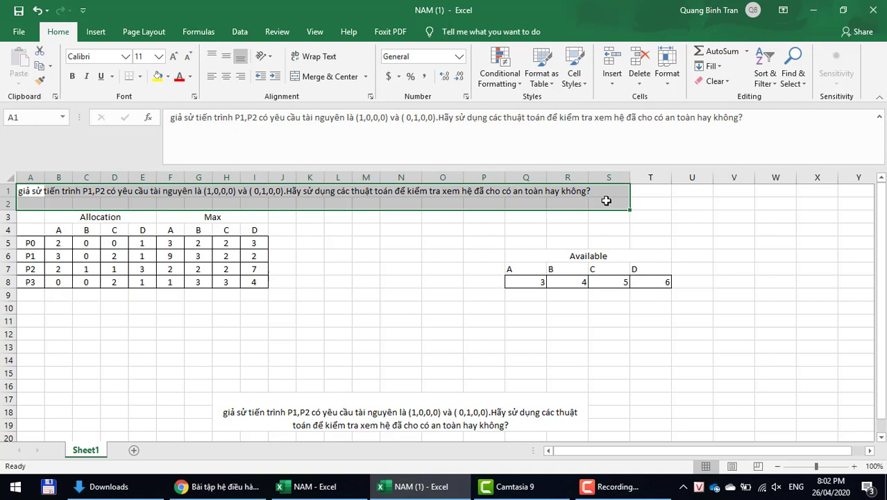
left_click(308, 77)
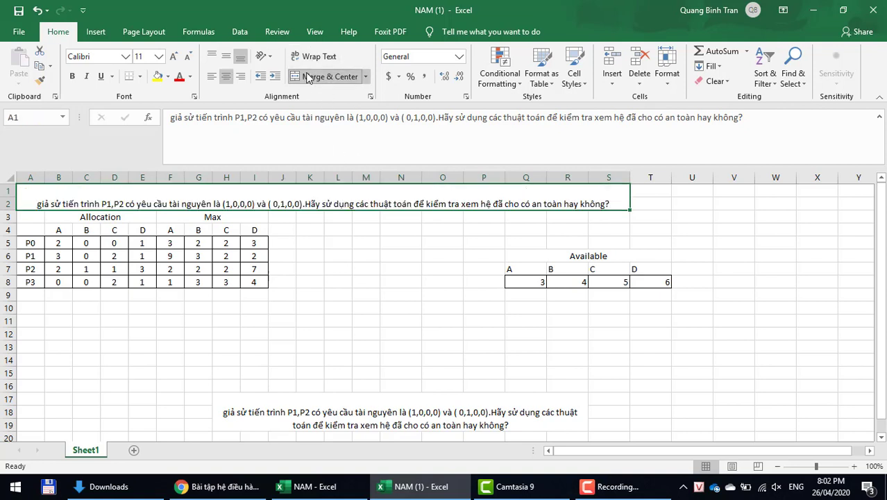
Step: Format the merged question text at 14 pt in red with wrapped text
left_click(175, 56)
left_click(175, 56)
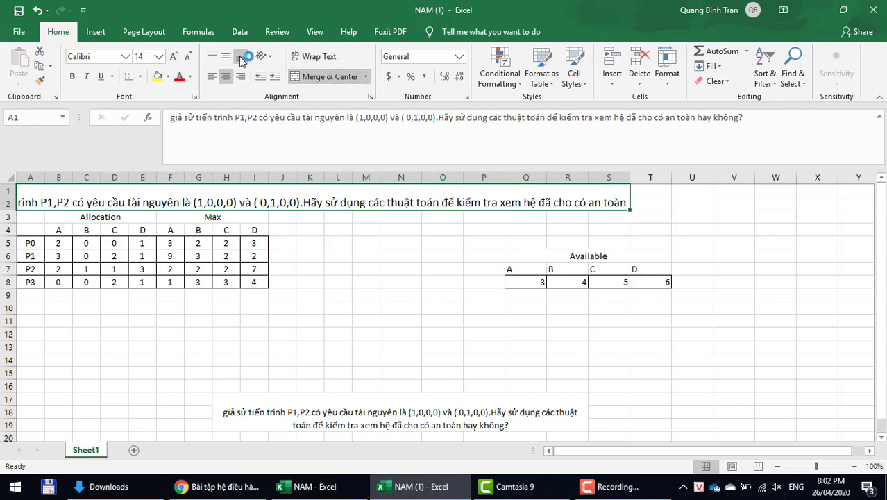
left_click(314, 56)
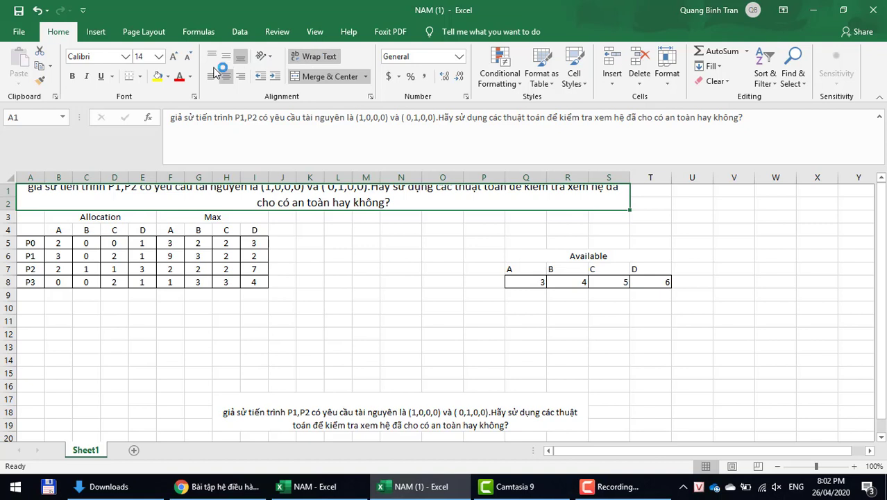
left_click(179, 78)
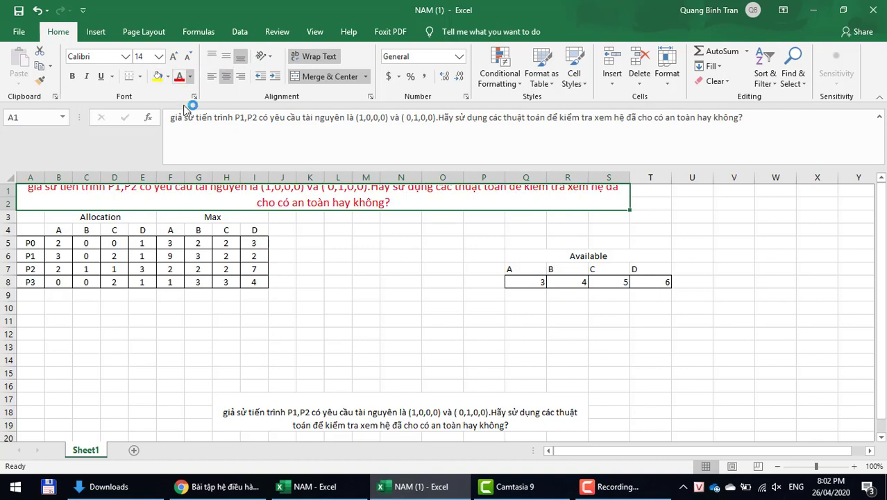
left_click(339, 255)
Step: Enlarge the question text to 20 pt and increase the height of row 2 to make room for both lines
left_click(13, 205)
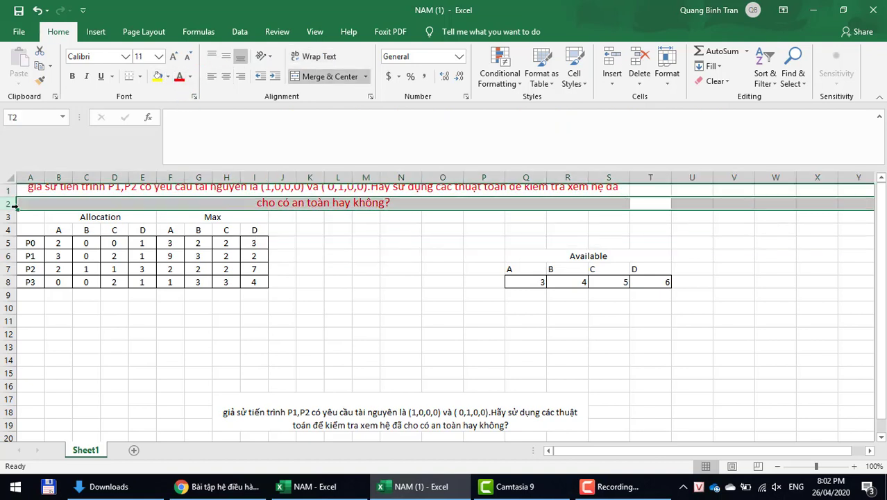
left_click(24, 202)
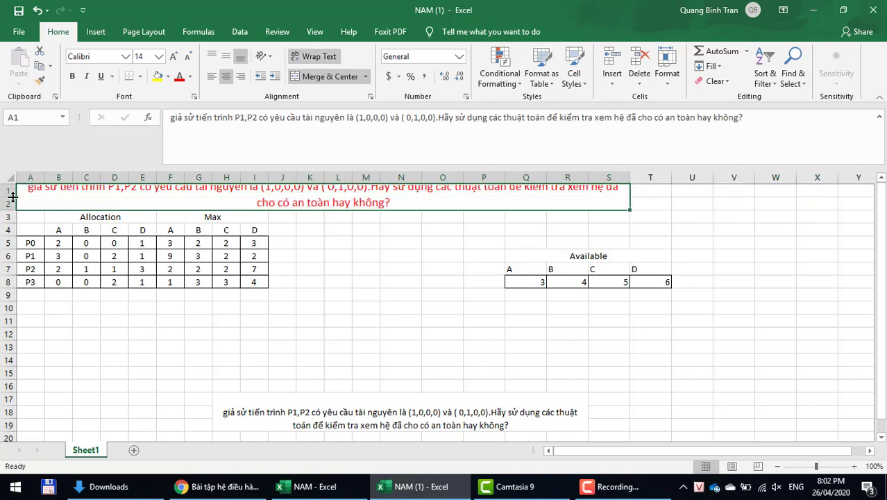
left_click_drag(13, 197, 12, 219)
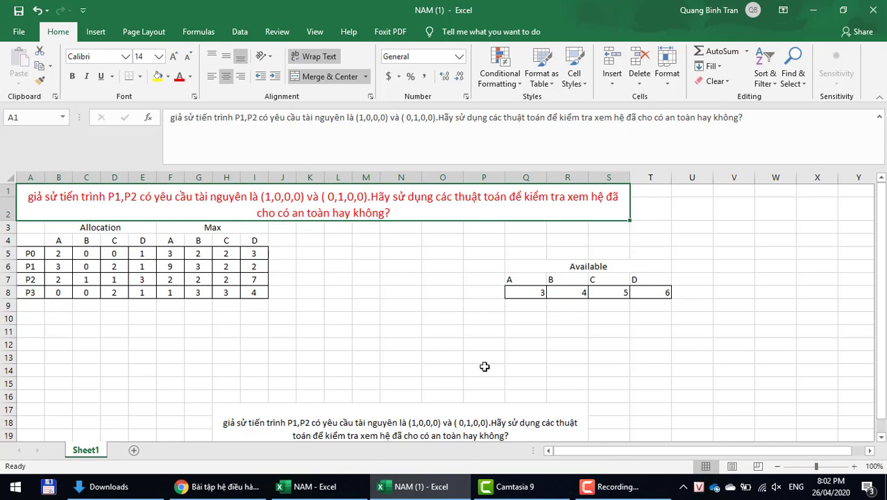
left_click(174, 59)
left_click(174, 59)
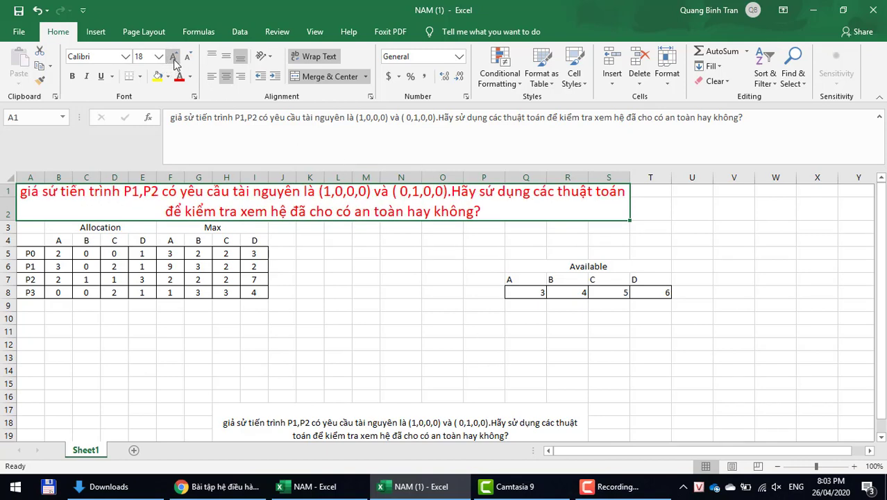
left_click(173, 59)
left_click(337, 253)
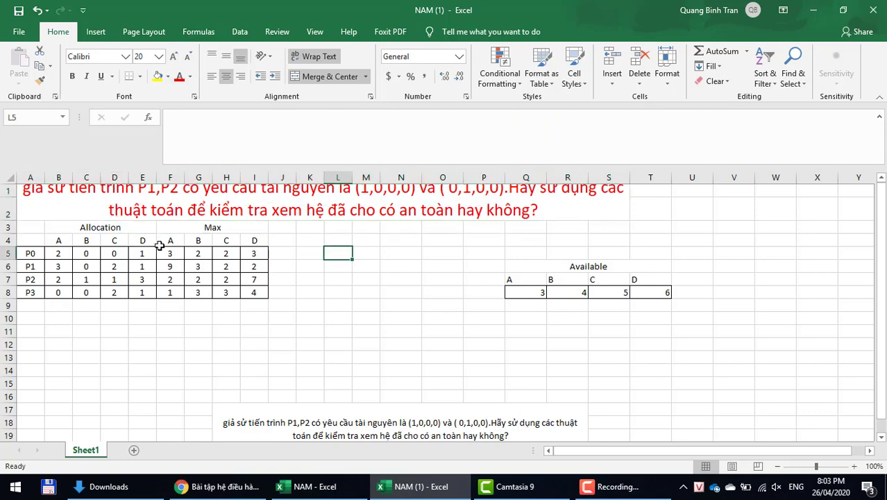
left_click_drag(6, 218, 4, 231)
double_click(6, 234)
Step: Collapse the expanded formula bar and clear the duplicate question text from the merged cell at H17
key("ctrl+shift+u")
left_click(366, 367)
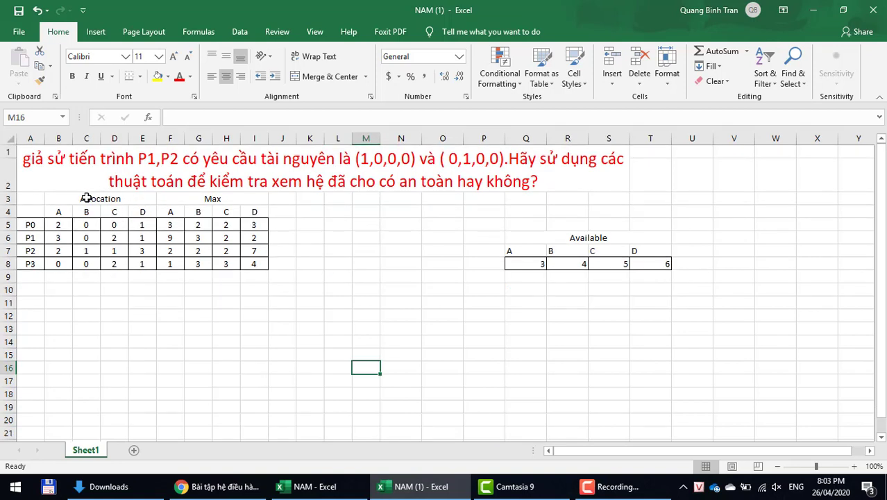
Step: Extend the Max table F3:I8 into J3:M8 and rename the new block's heading as Need
left_click(85, 197)
left_click(234, 196)
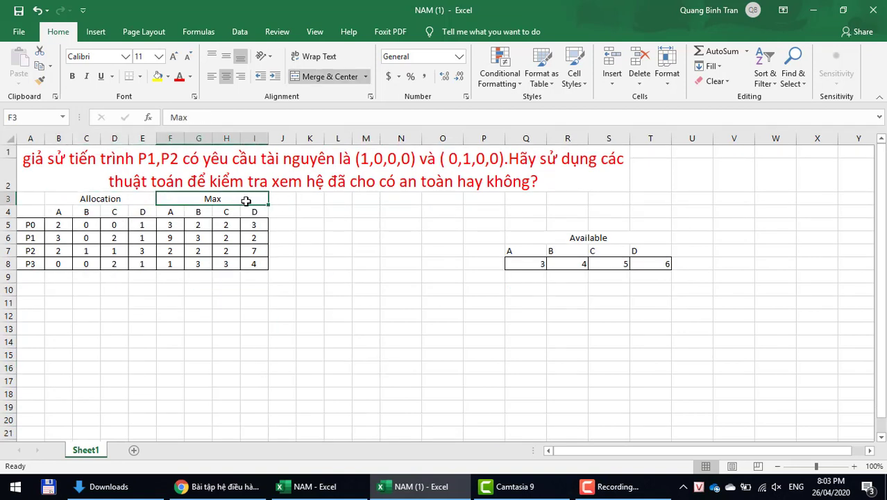
left_click_drag(215, 198, 386, 271)
left_click(321, 193)
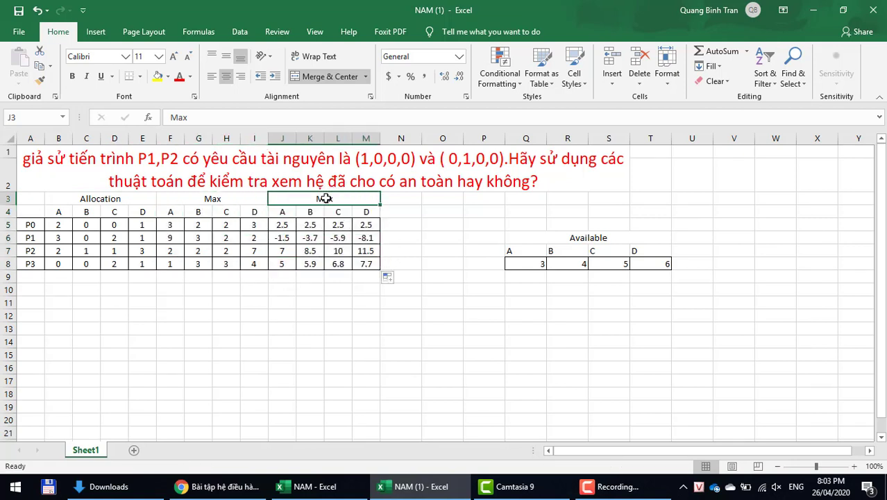
type("Ne")
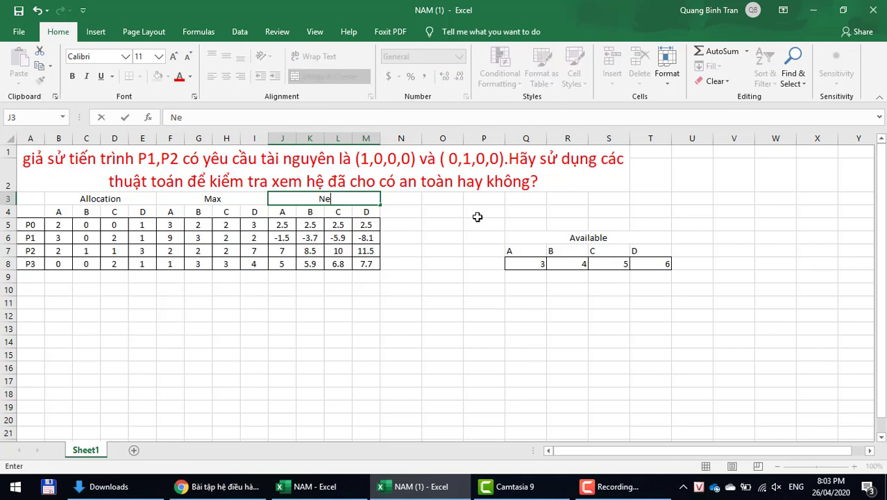
type("ed")
key("Return")
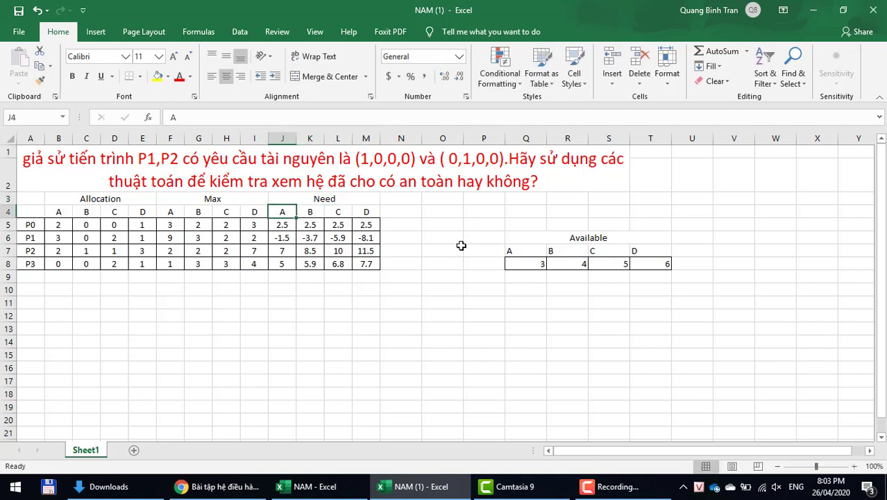
Step: Enter =F5-B5 in J5 to calculate Need as Max minus Allocation, and fill the formula across J5:M8
left_click(291, 227)
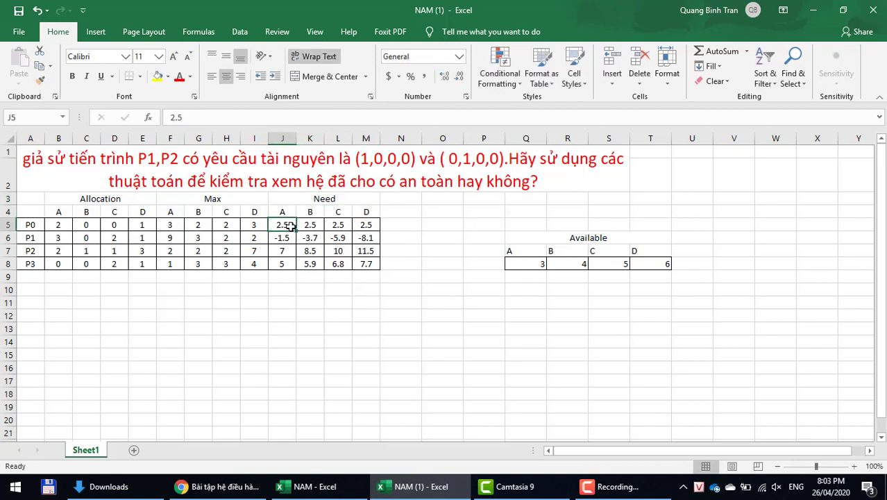
type("=")
left_click(167, 224)
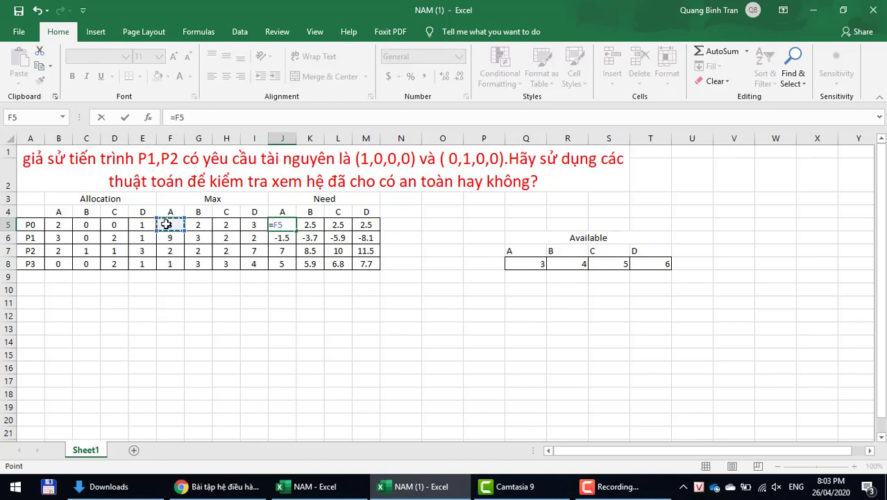
type("-")
left_click(58, 236)
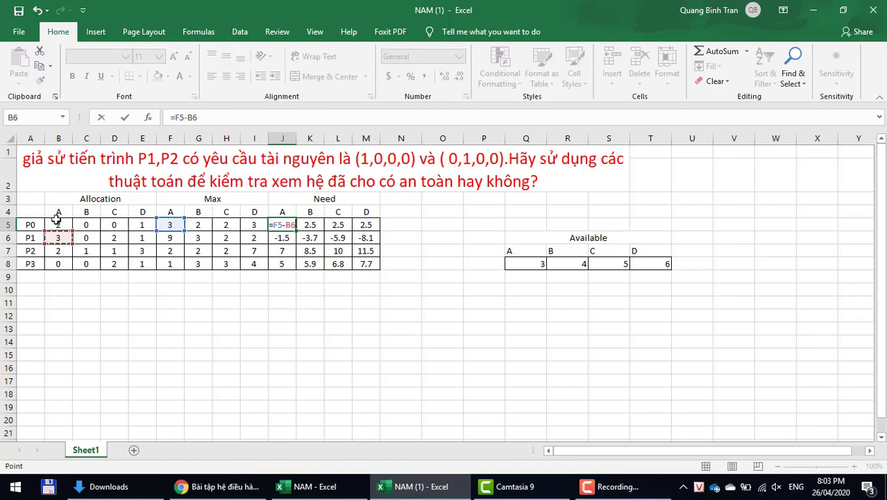
left_click(57, 222)
key("Return")
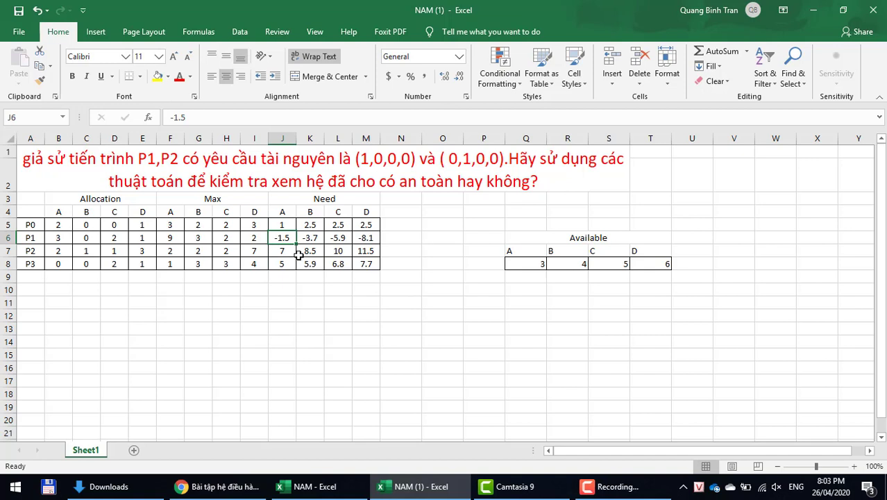
left_click(278, 220)
left_click_drag(297, 231, 388, 270)
left_click(434, 305)
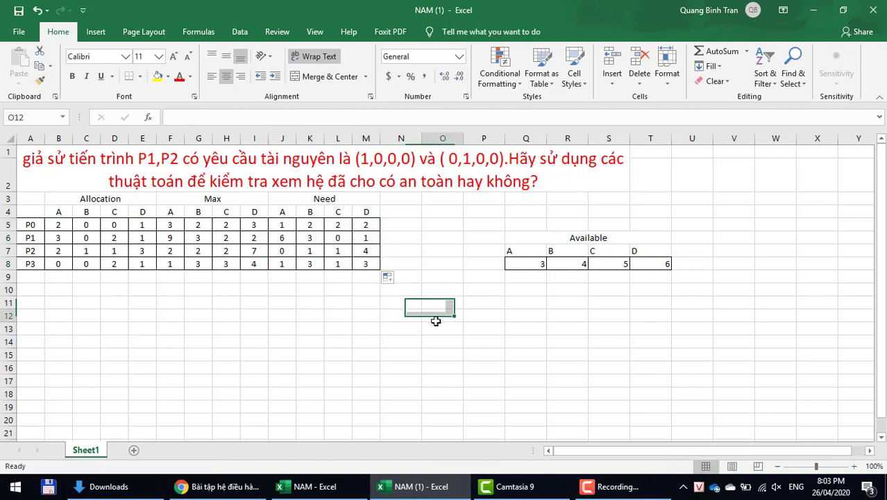
Step: Shade the whole Max table F3:I8, heading included, in light green
left_click(176, 200)
left_click_drag(175, 195, 218, 214)
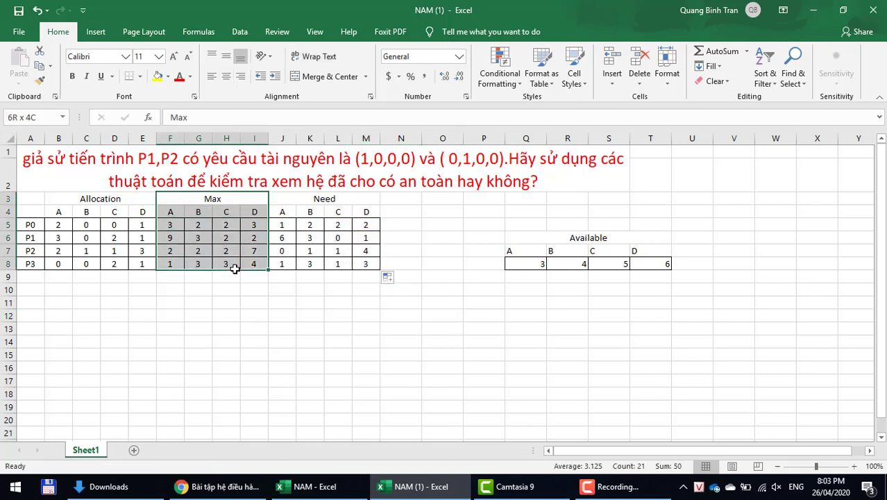
left_click_drag(234, 269, 235, 268)
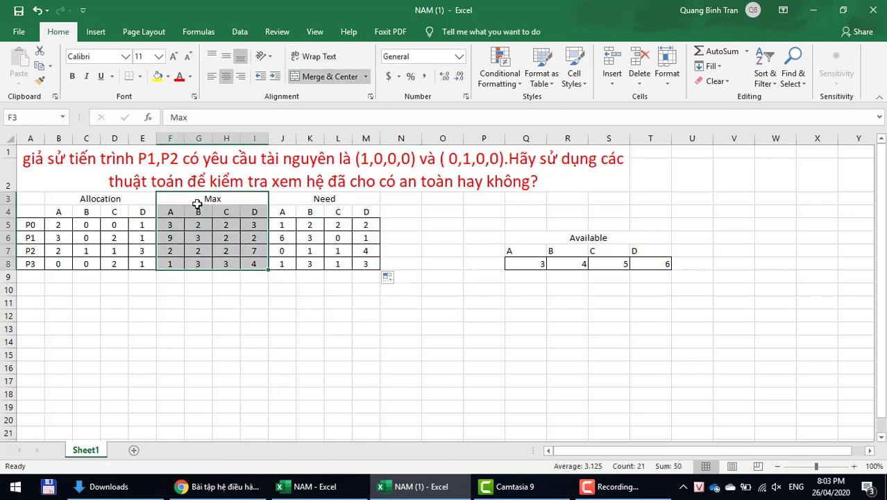
left_click(168, 76)
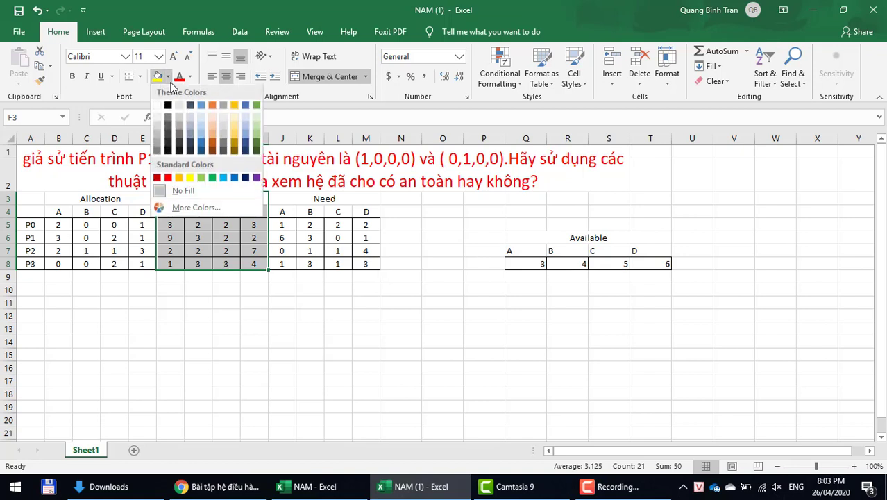
left_click(253, 123)
left_click(252, 333)
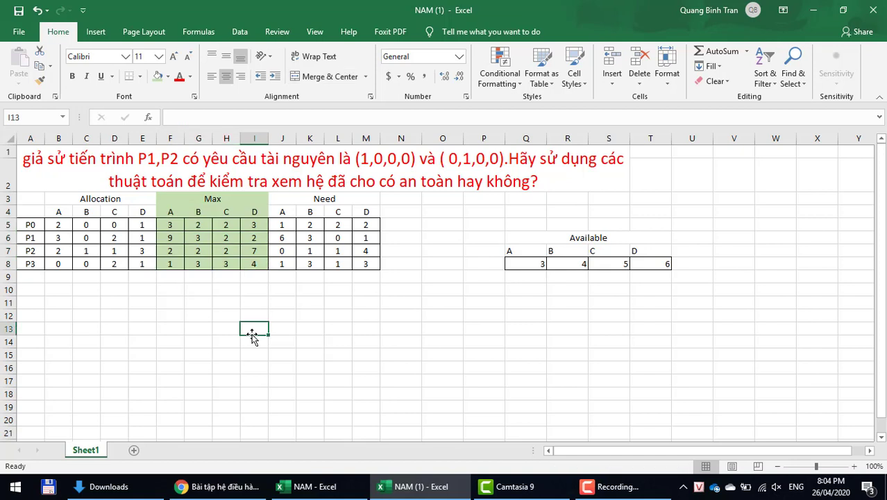
Step: Centre the heading, labels and values of the Available table in Q6:T8
left_click(281, 223)
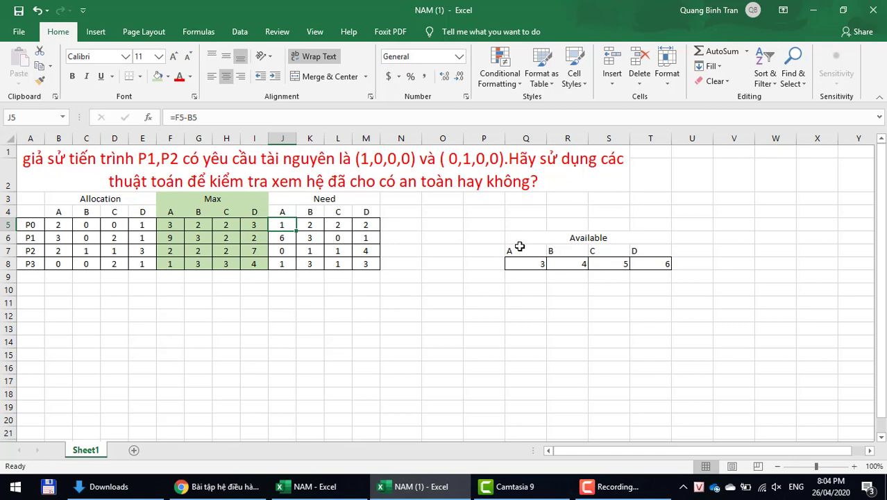
left_click_drag(535, 237, 620, 260)
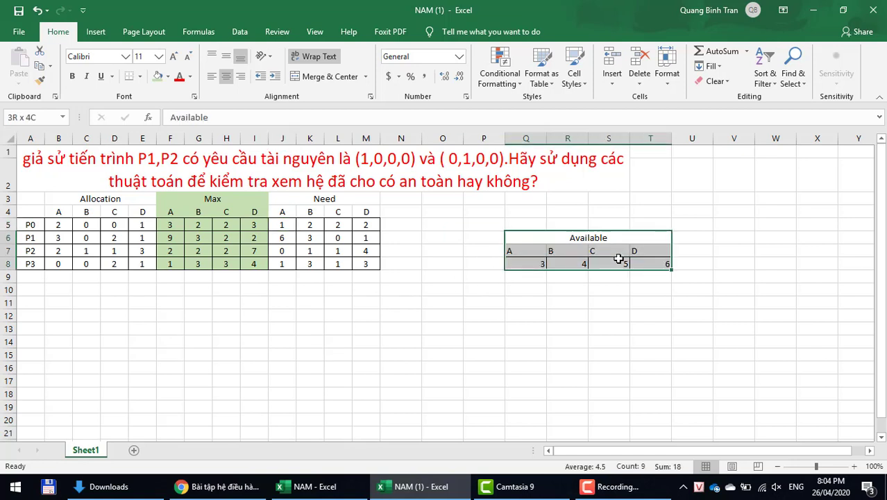
left_click(226, 77)
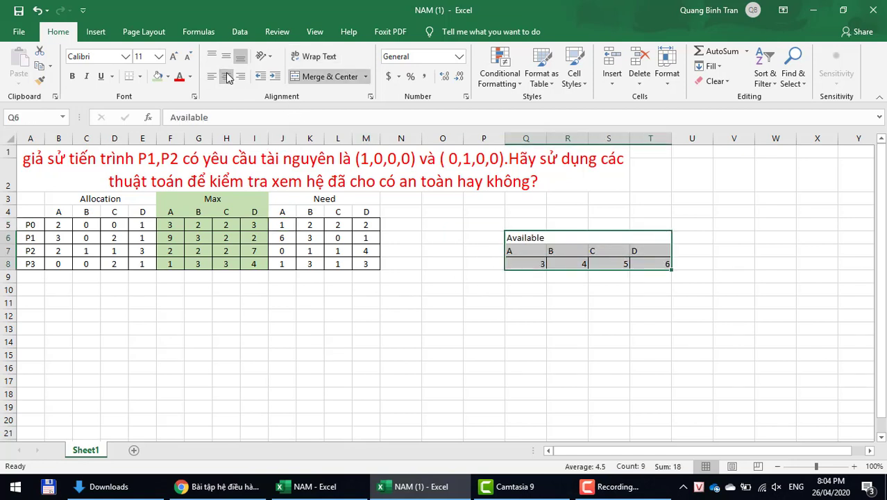
left_click(225, 77)
left_click(569, 300)
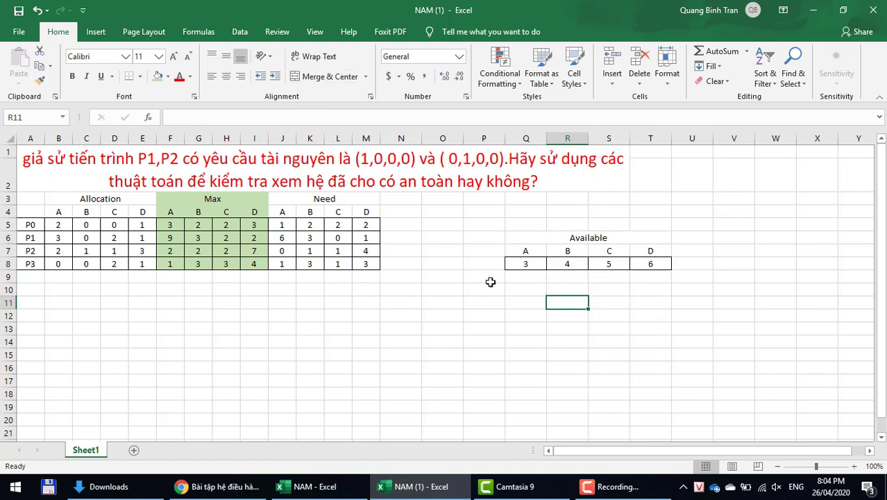
Step: Move the Available table up to Q4:T6, accepting that its merged heading is unmerged
left_click_drag(533, 239, 649, 264)
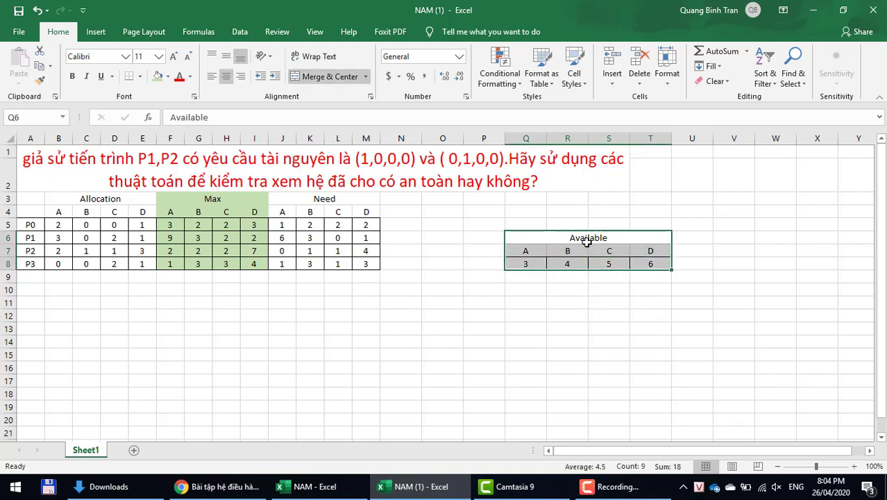
left_click_drag(585, 229, 583, 216)
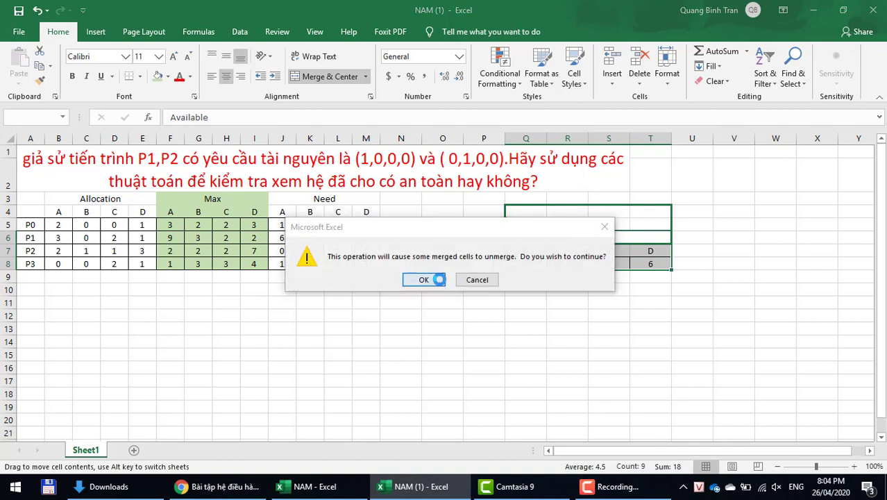
left_click(419, 278)
left_click(553, 318)
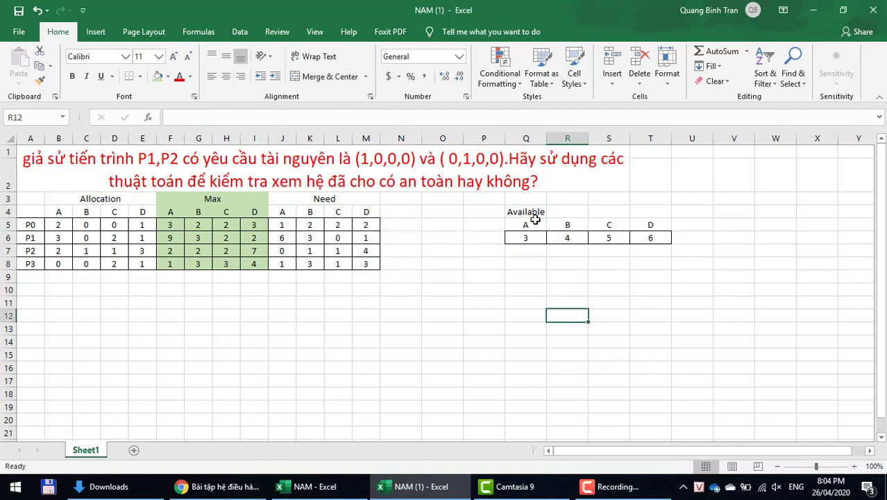
left_click_drag(533, 215, 653, 238)
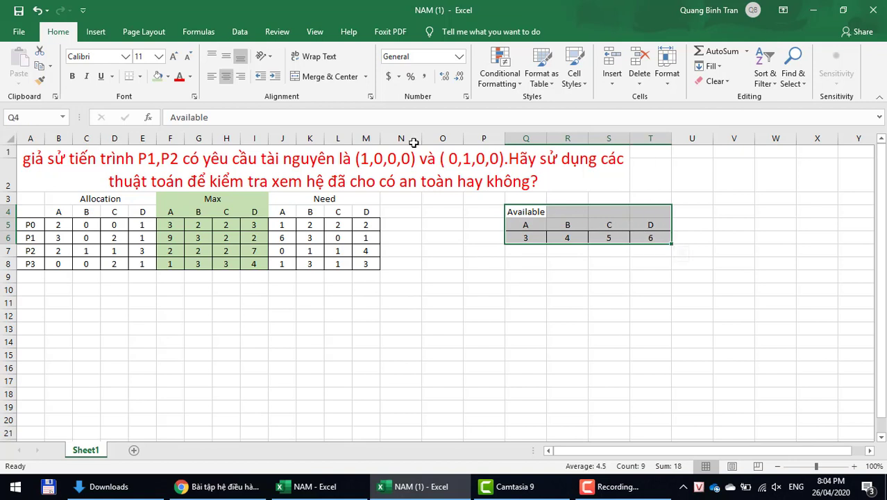
left_click(327, 78)
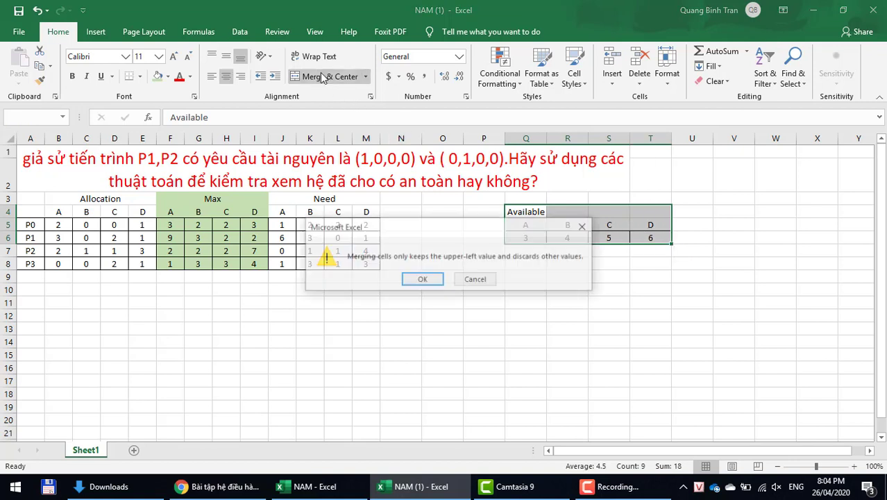
left_click(475, 280)
left_click(517, 322)
Step: Merge and centre the Available heading across Q4:T4
left_click(528, 209)
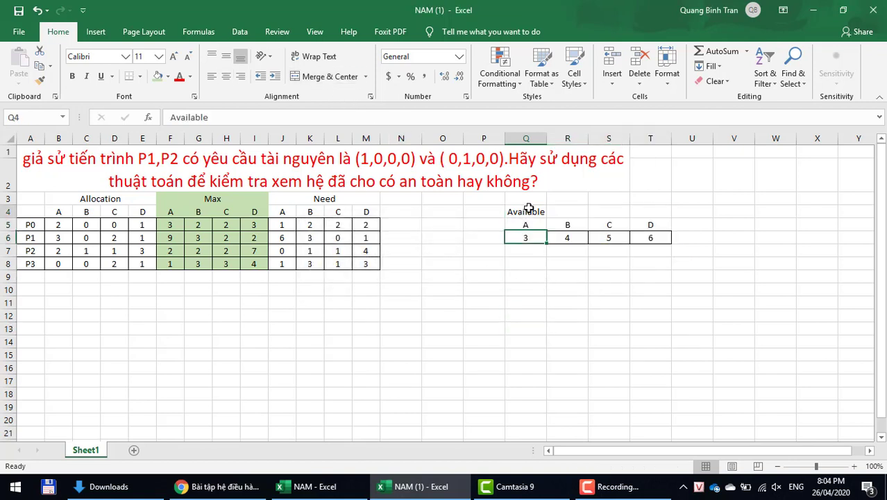
left_click_drag(528, 208, 636, 206)
left_click(327, 77)
left_click(454, 217)
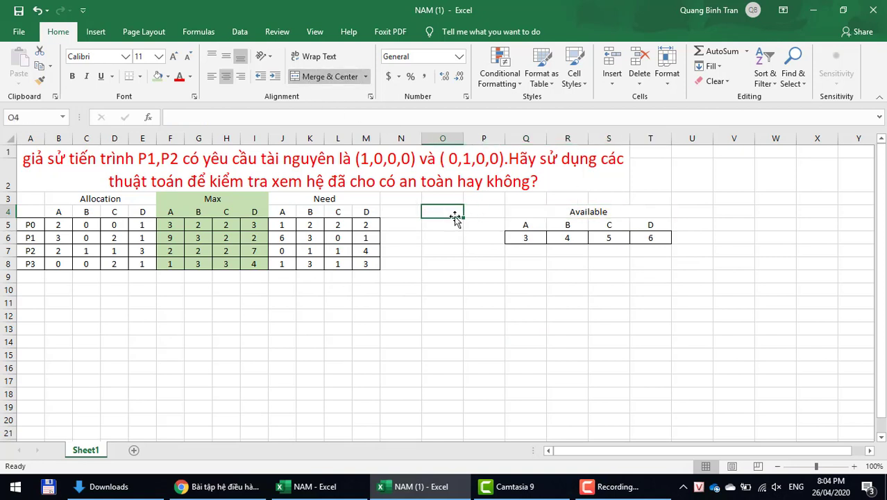
Step: Enter the label Request in O7 and P1 in P7, below the Available table
left_click(485, 303)
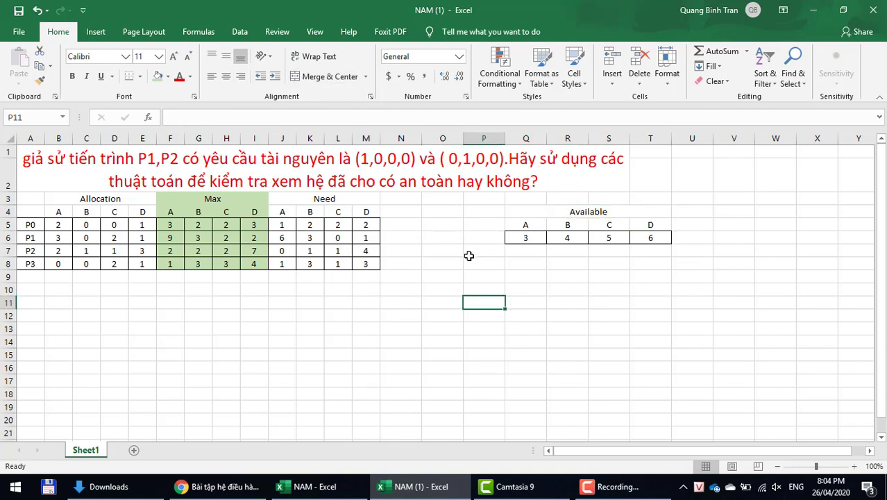
left_click(470, 255)
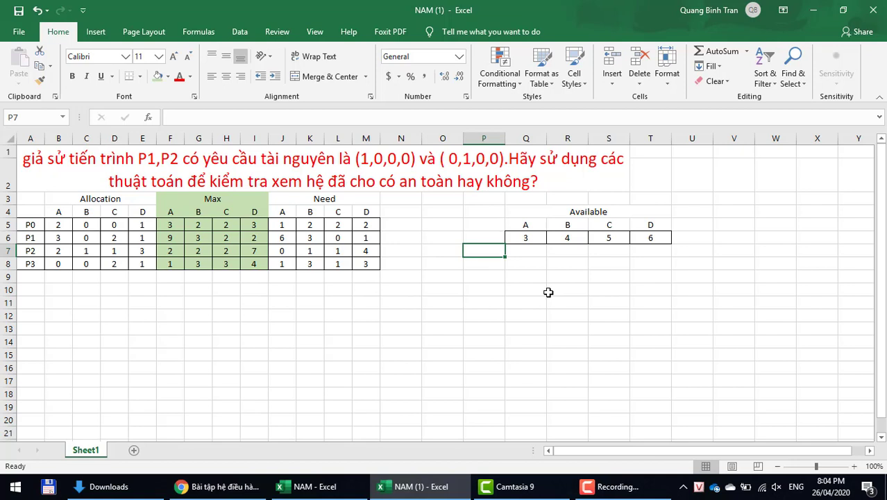
type("P")
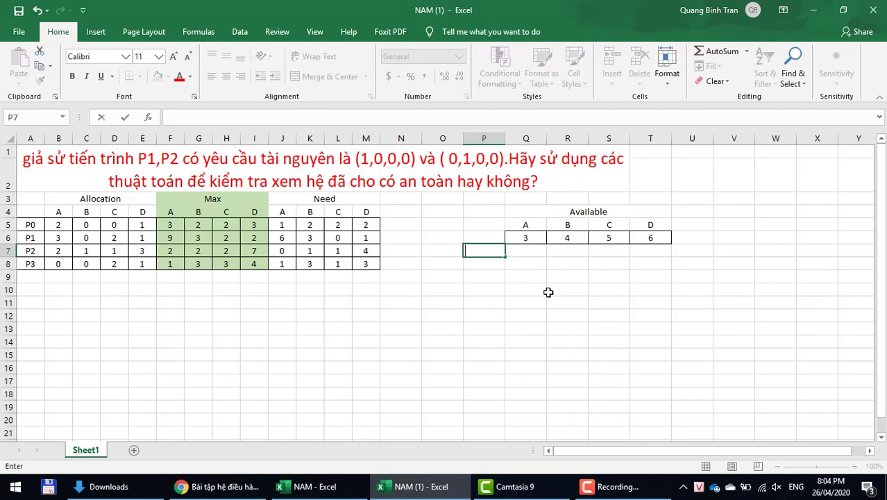
key("Left")
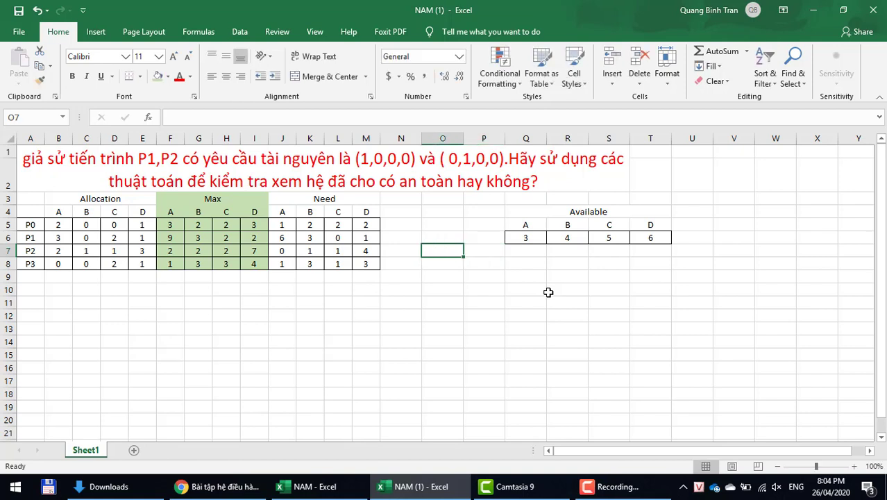
type("Request")
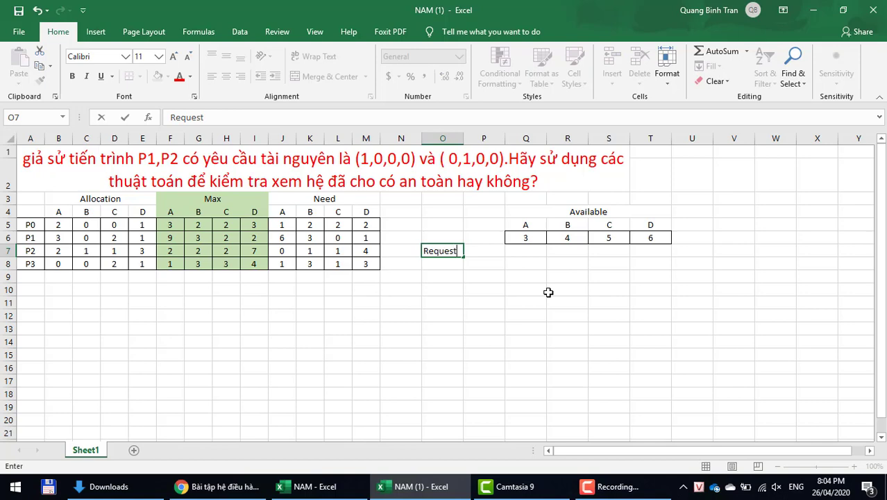
key("Tab")
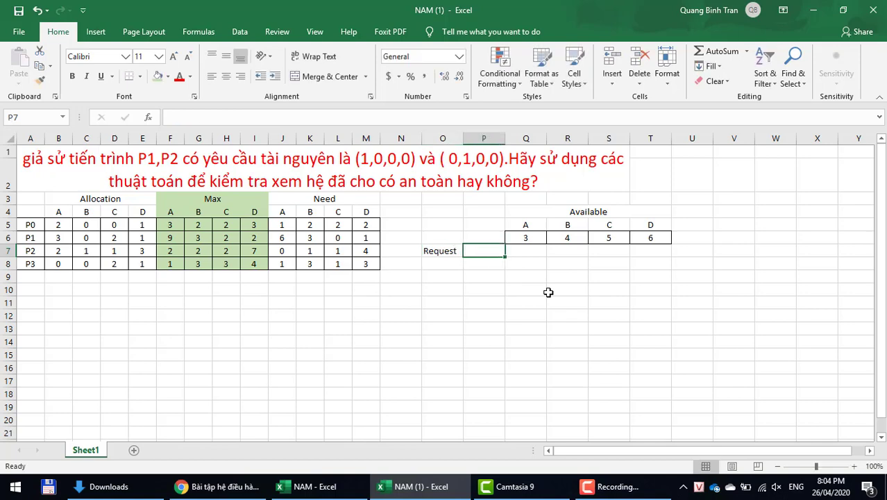
type("P1")
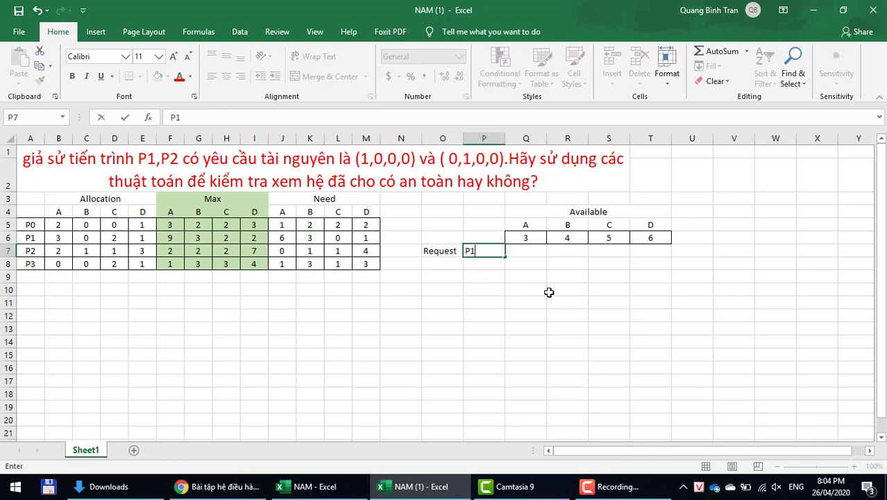
Step: Centre the contents of column P and columns Q to T horizontally
left_click(484, 139)
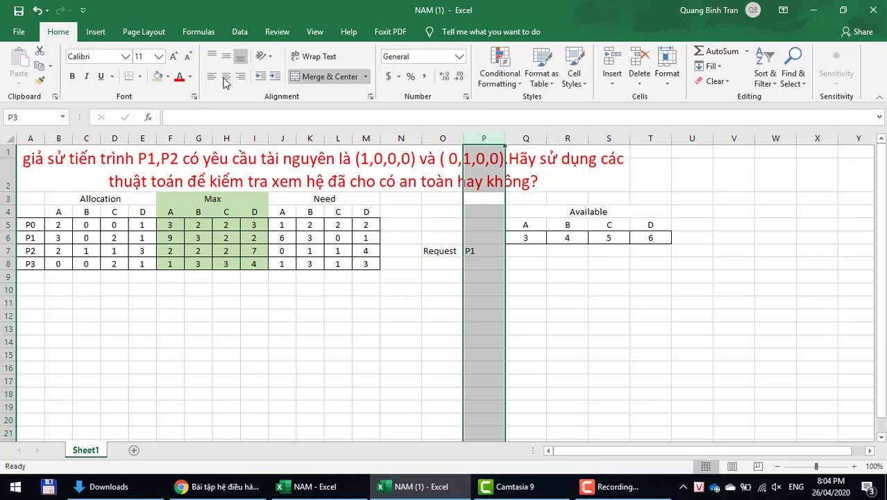
left_click(226, 78)
left_click(530, 250)
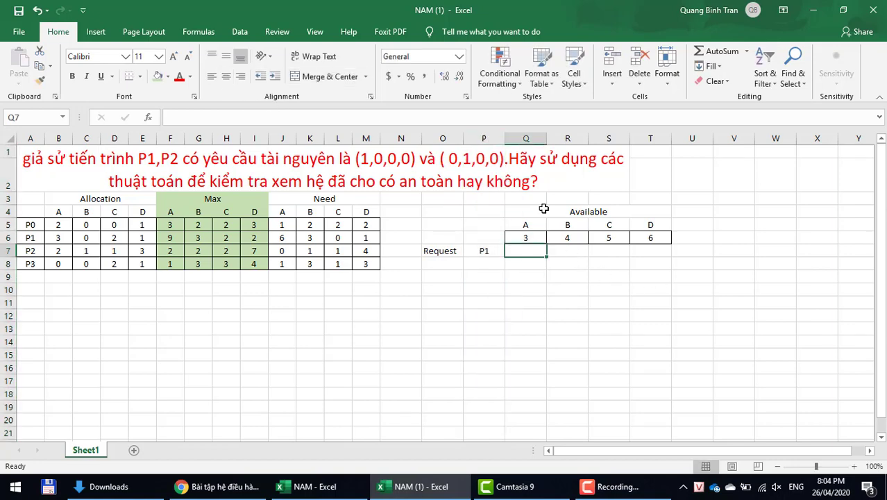
left_click_drag(525, 138, 668, 138)
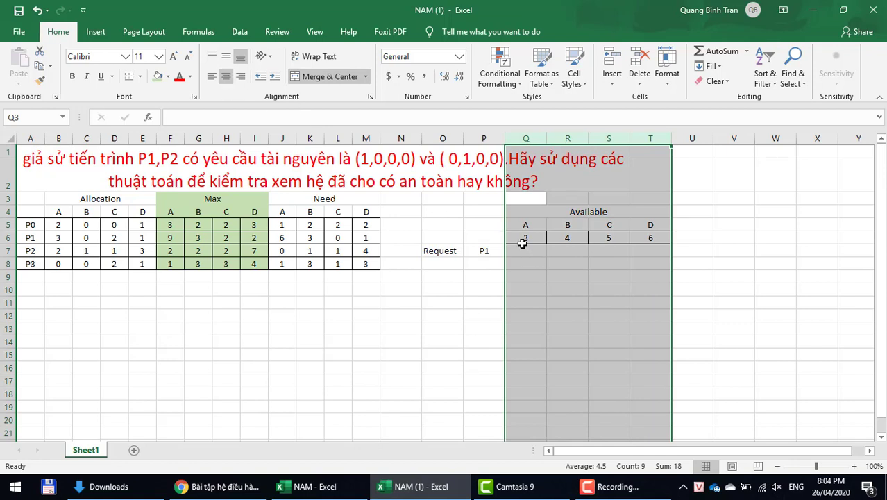
Step: Enter P1's resource request 1, 0, 0, 0 in Q7:T7
left_click(543, 253)
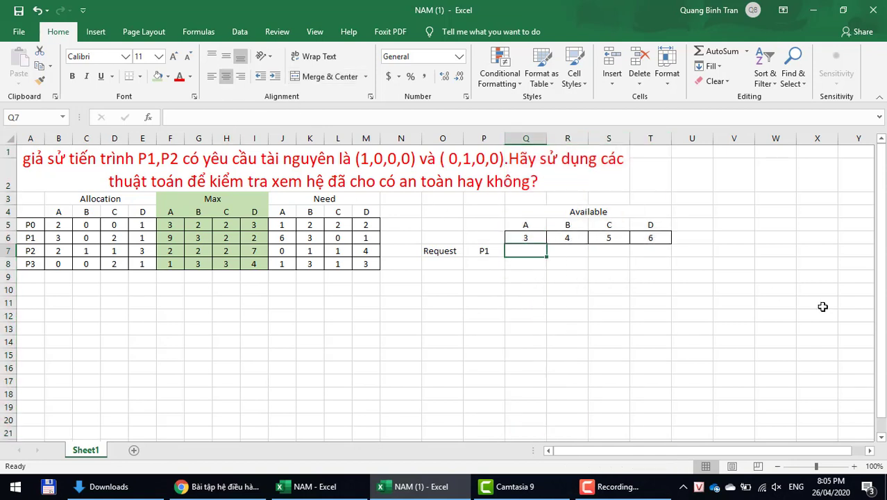
type("1")
key("Tab")
type("0")
key("Tab")
type("0")
key("Tab")
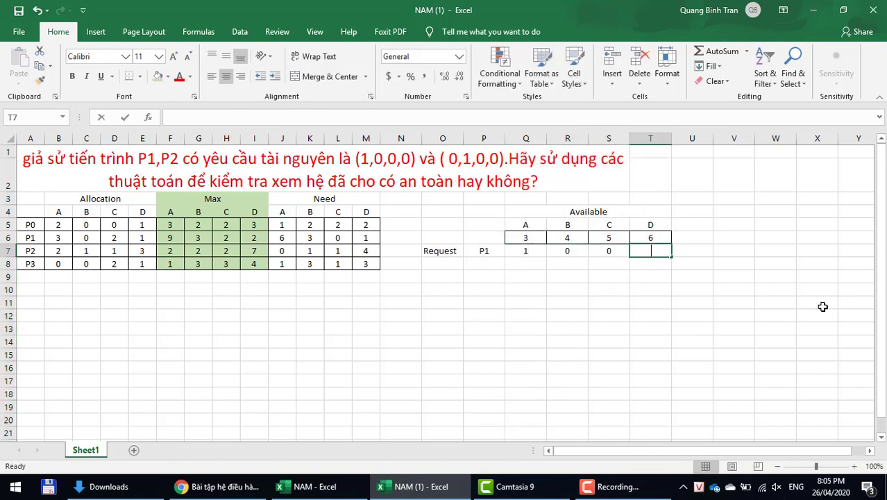
type("0")
key("Return")
Step: Label the second request row P2 in P8
key("Left")
key("Left")
key("Left")
key("Left")
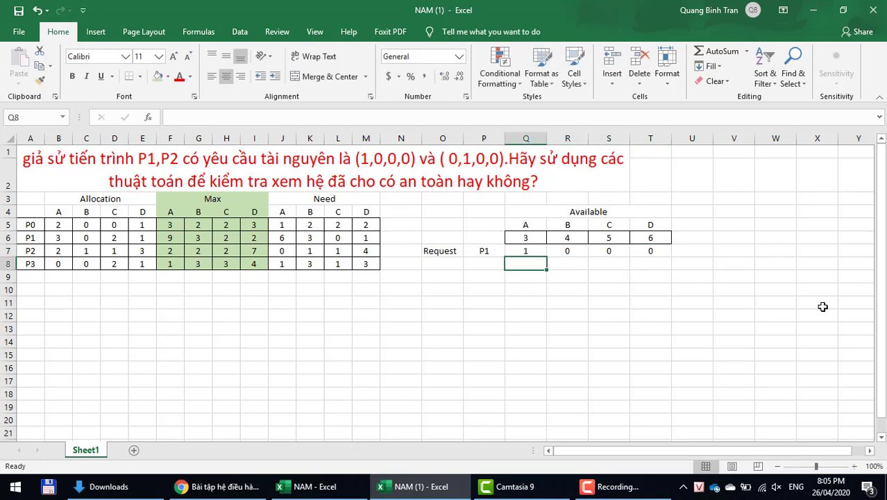
type("P2")
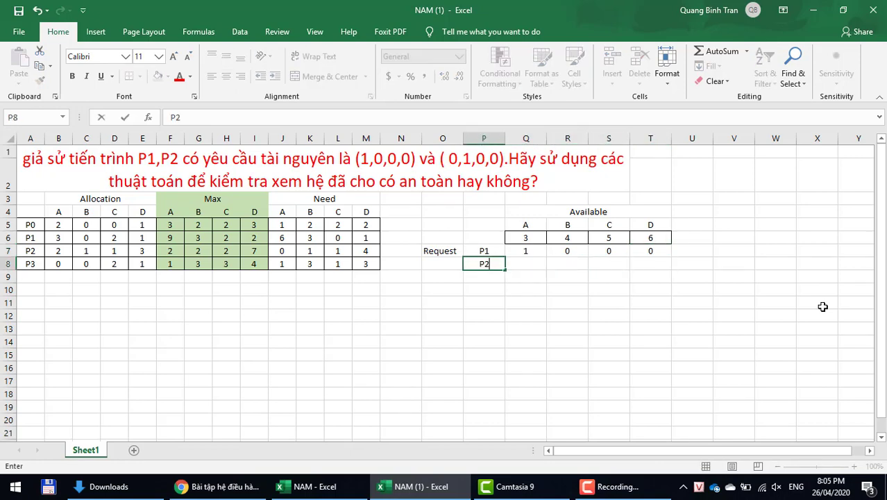
key("Tab")
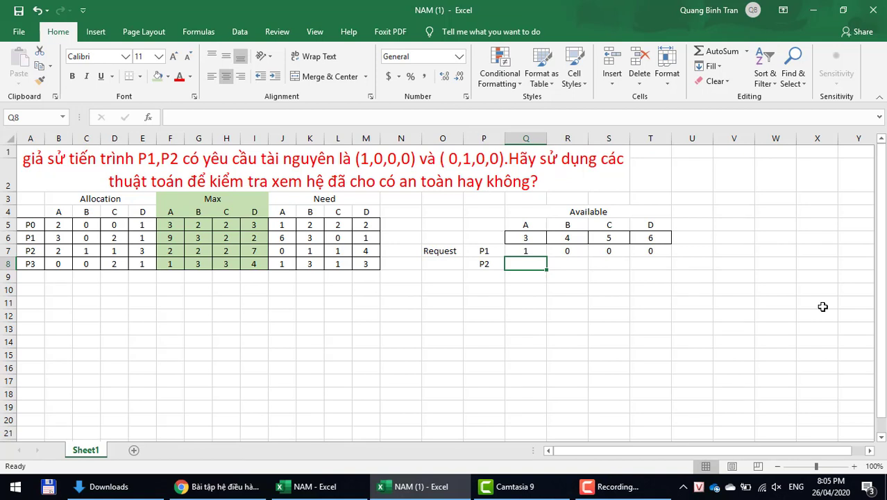
Step: Enter P2's resource request 0, 1, 0, 0 in Q8:T8
type("0")
key("Tab")
type("1")
key("Tab")
type("1")
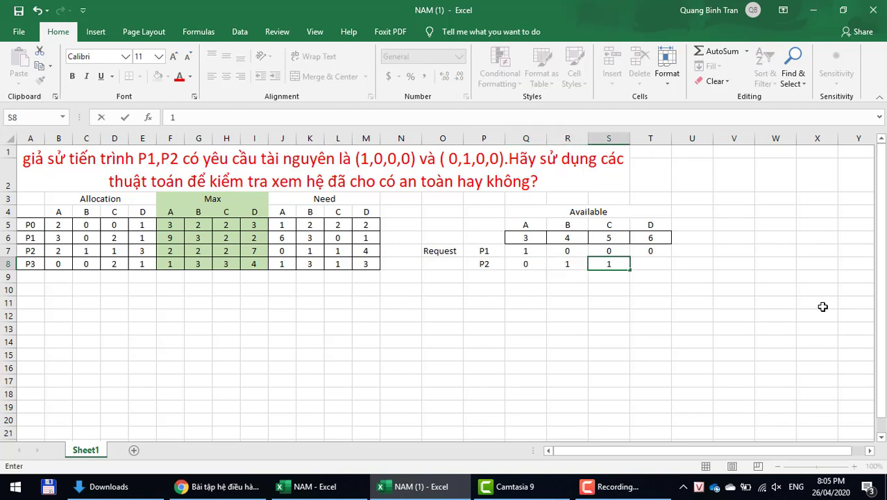
type("-0")
key("Tab")
type("0")
key("Left")
key("Left")
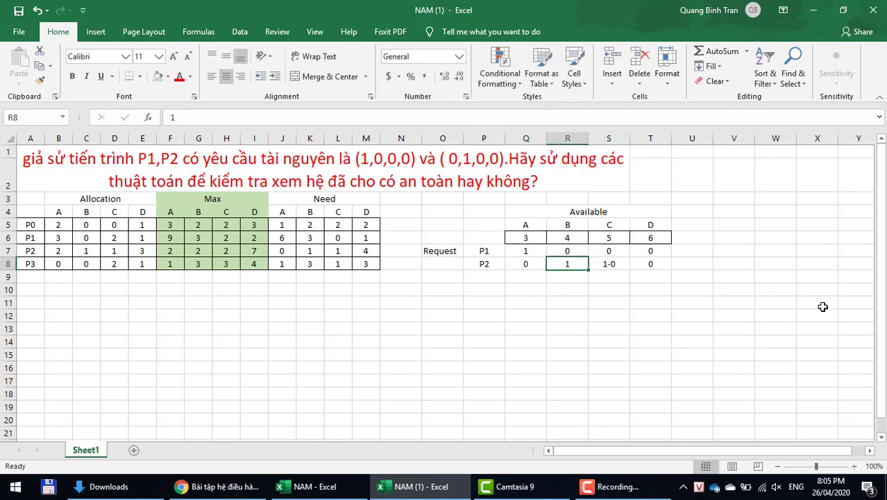
key("Right")
type("0")
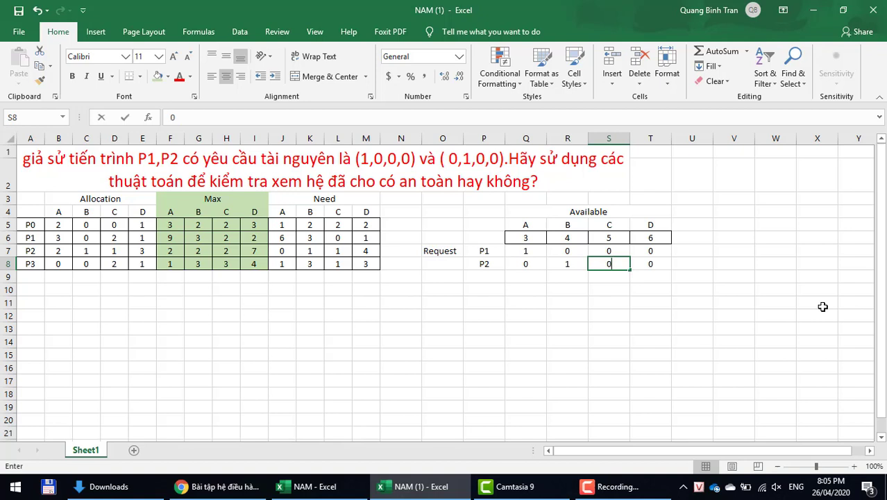
key("Tab")
key("Down")
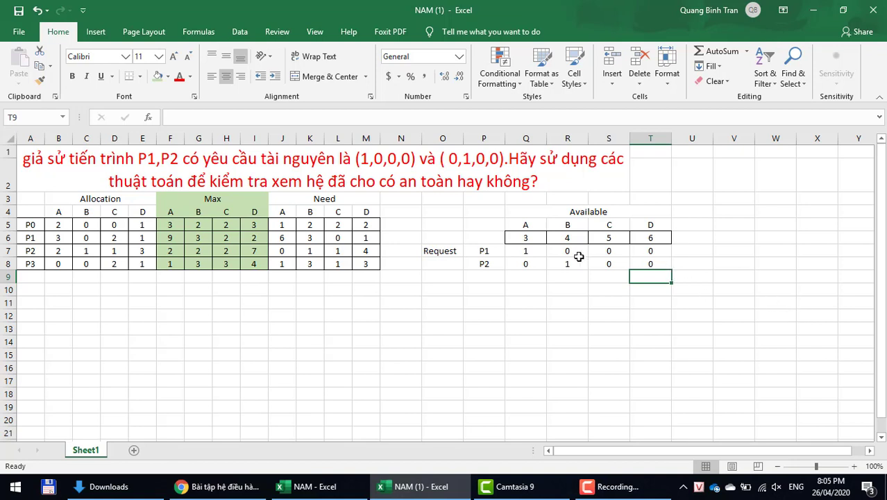
left_click_drag(520, 239, 646, 236)
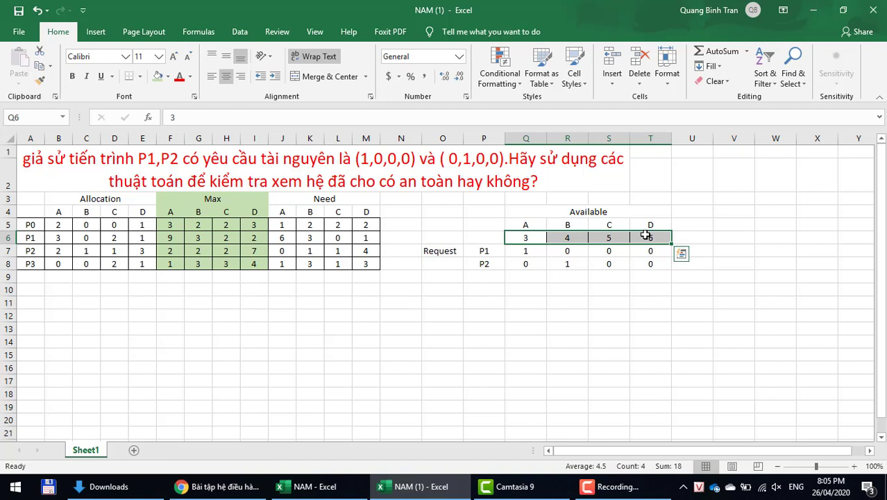
left_click_drag(534, 251, 648, 264)
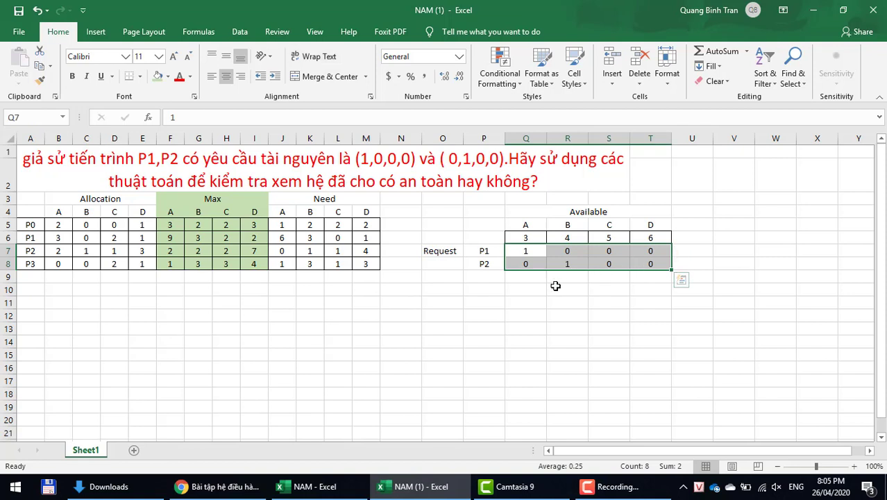
left_click(525, 300)
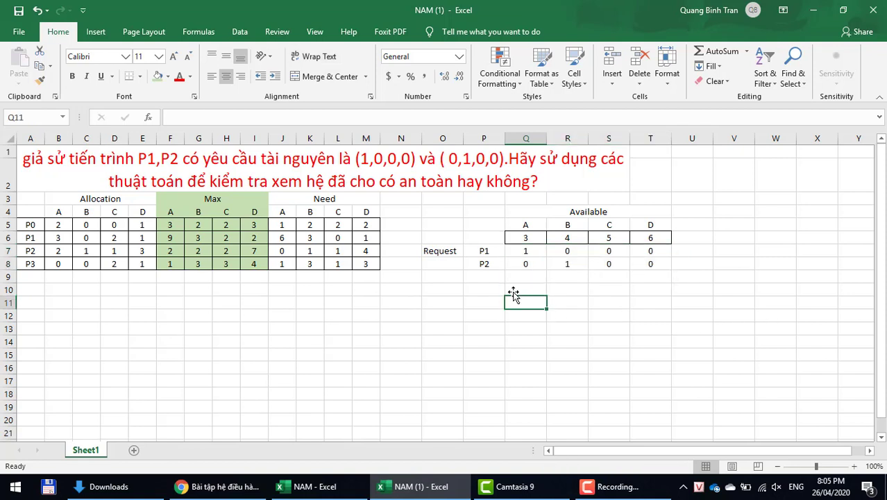
Step: Enter the label "B1." for the first solution step in P10
left_click(489, 286)
type("BB")
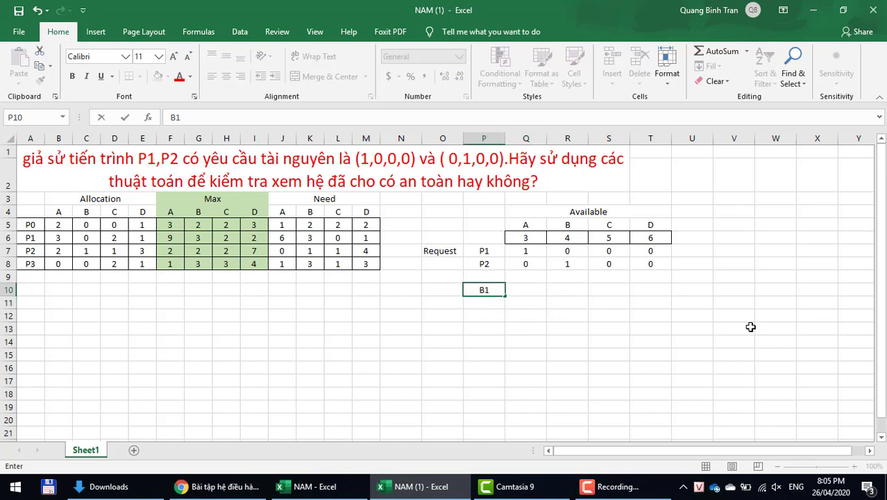
type(".")
key("Tab")
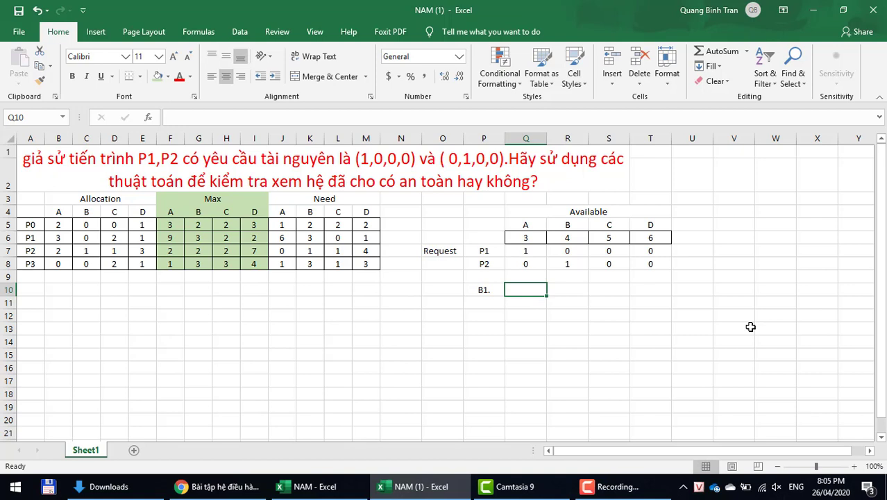
Step: Enter the condition "Available >= Requesst" in Q10, beside the B1. label
type("Ava")
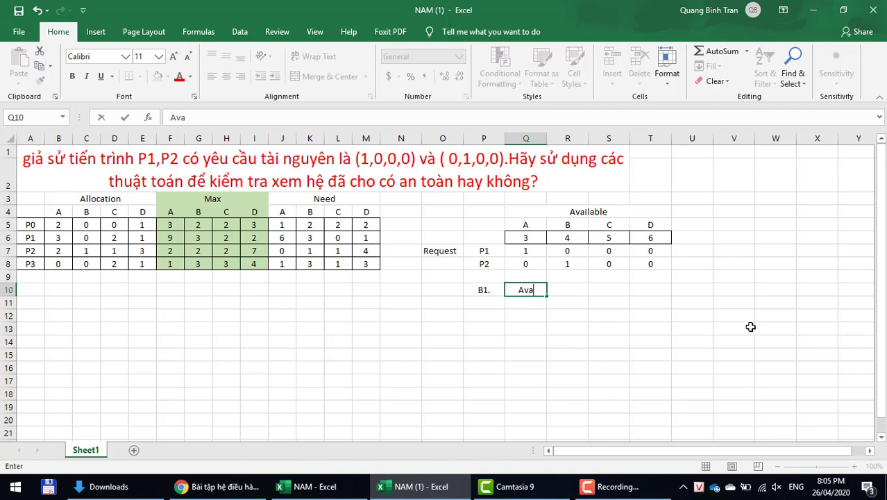
type("ilabk")
key("BackSpace")
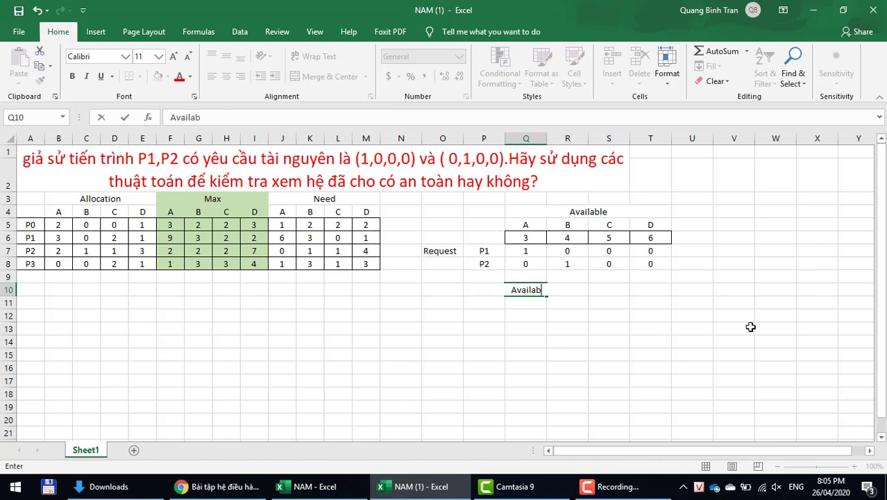
type("le >= R")
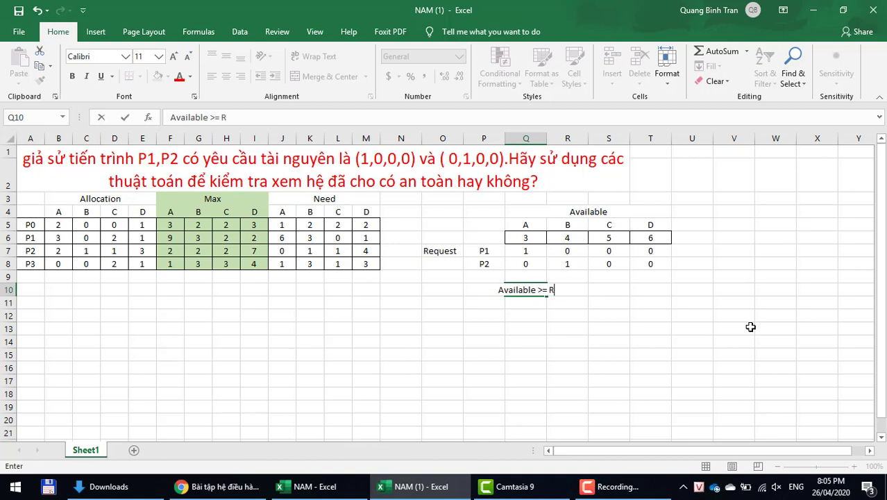
type("eq")
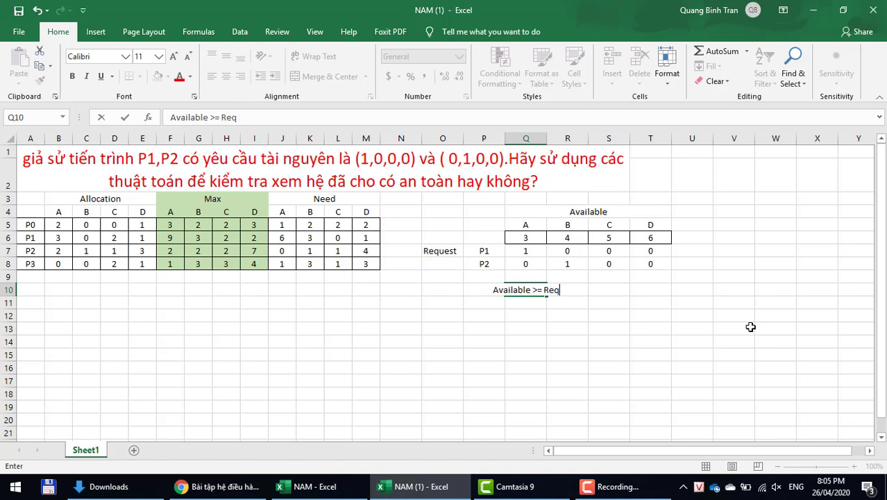
type("uesst")
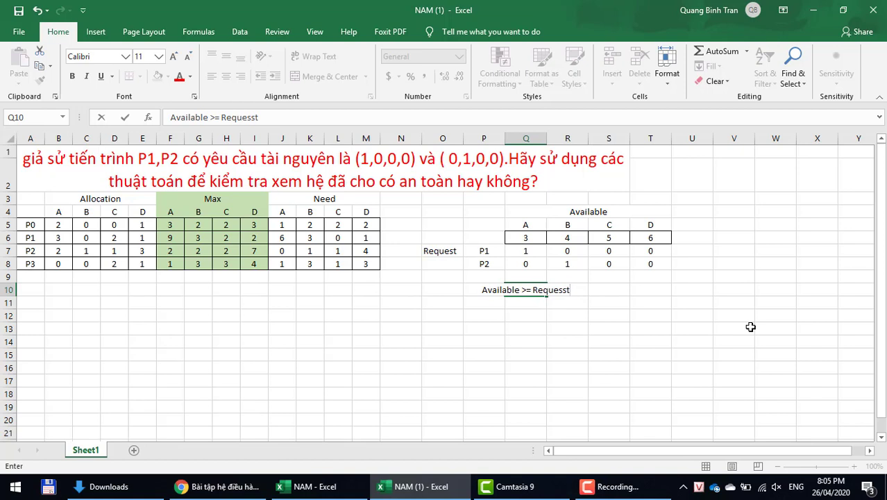
left_click(576, 351)
Step: Left-align the condition in Q10 and the empty cells below it in column Q
left_click(520, 290)
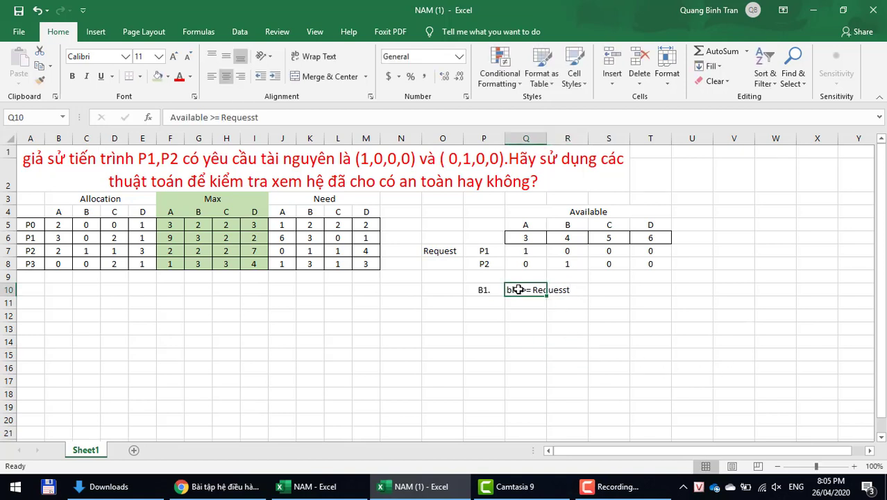
left_click(226, 76)
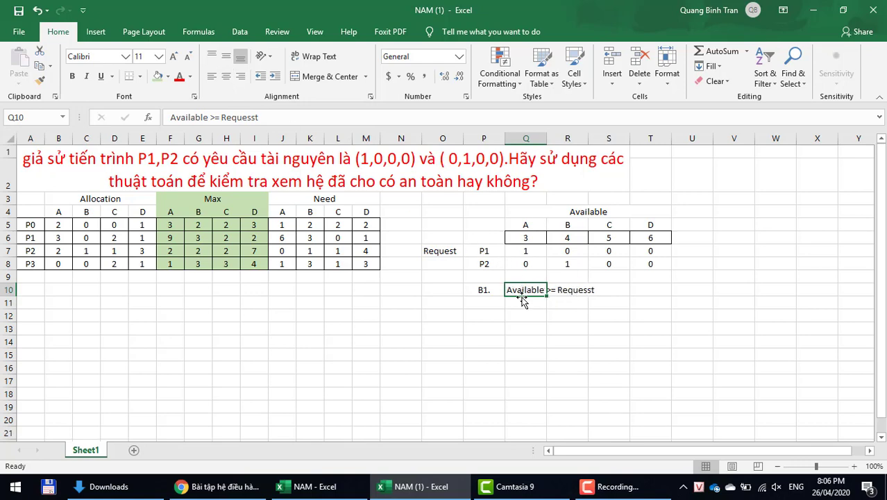
left_click_drag(522, 300, 533, 439)
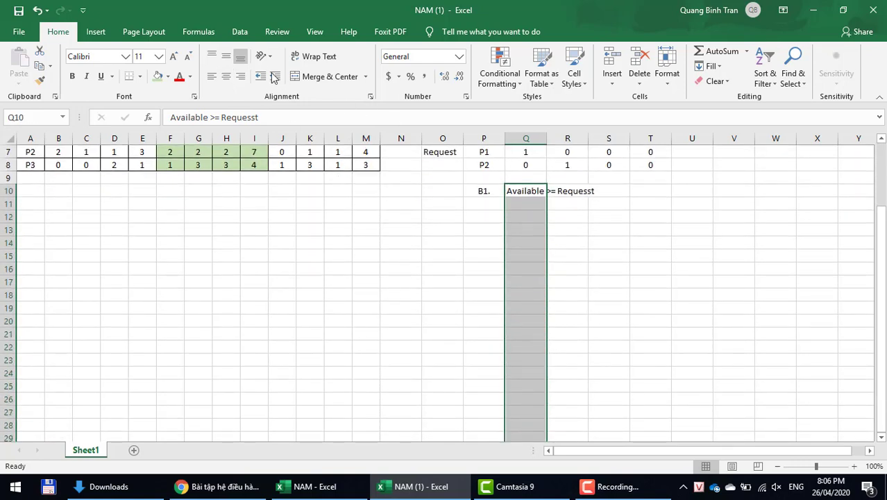
left_click(229, 77)
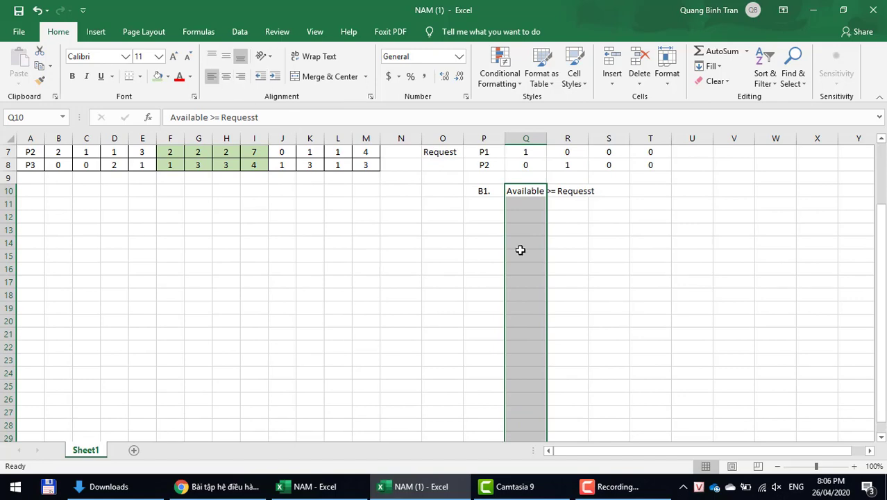
left_click(571, 268)
scroll(677, 259, "up", 2)
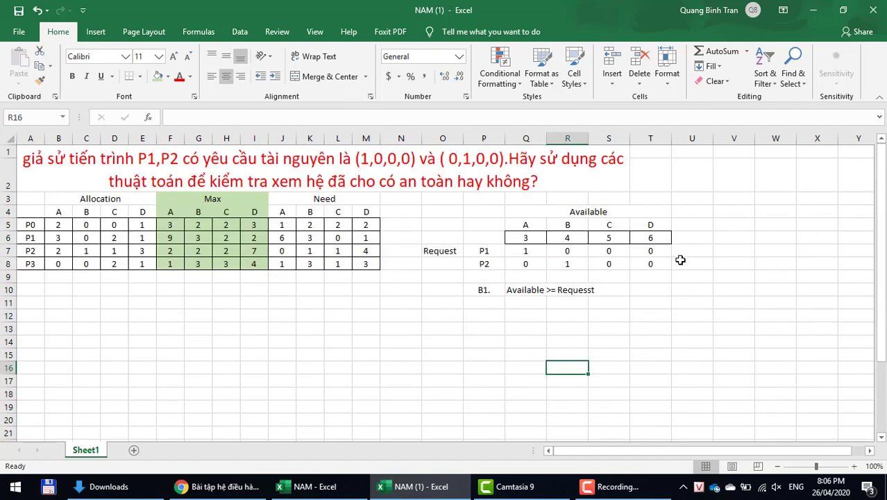
left_click(534, 291)
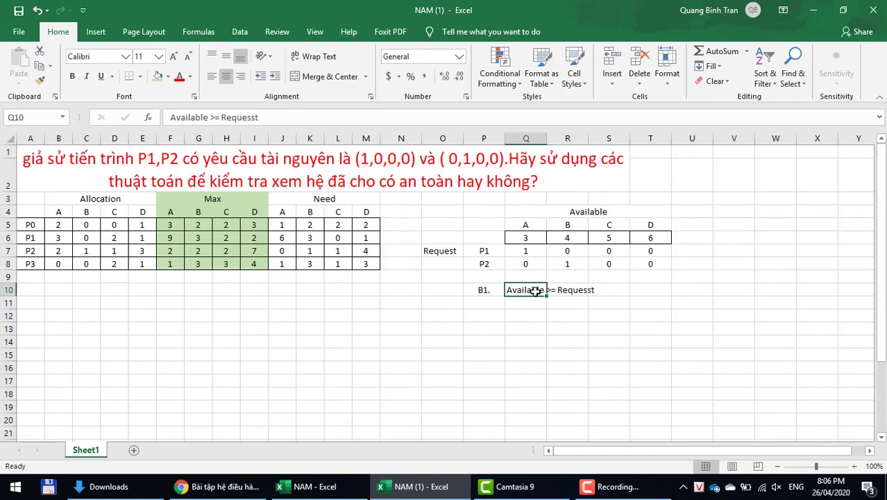
left_click(572, 290)
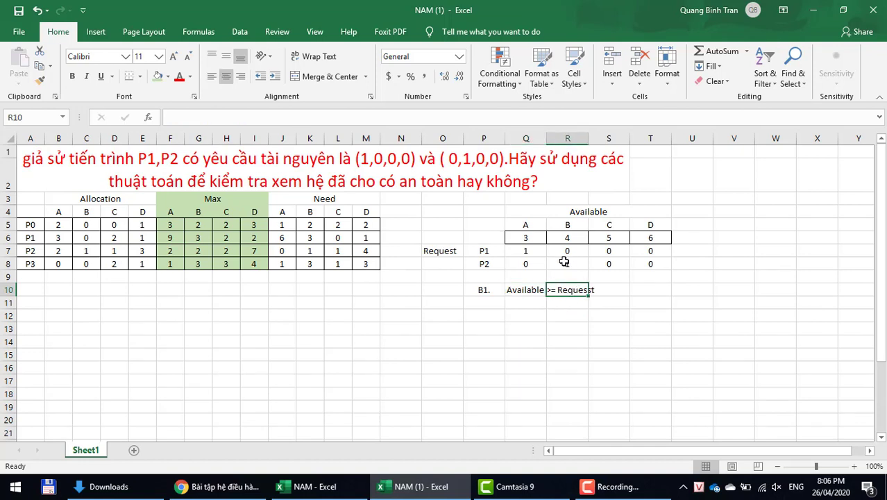
left_click_drag(531, 251, 661, 266)
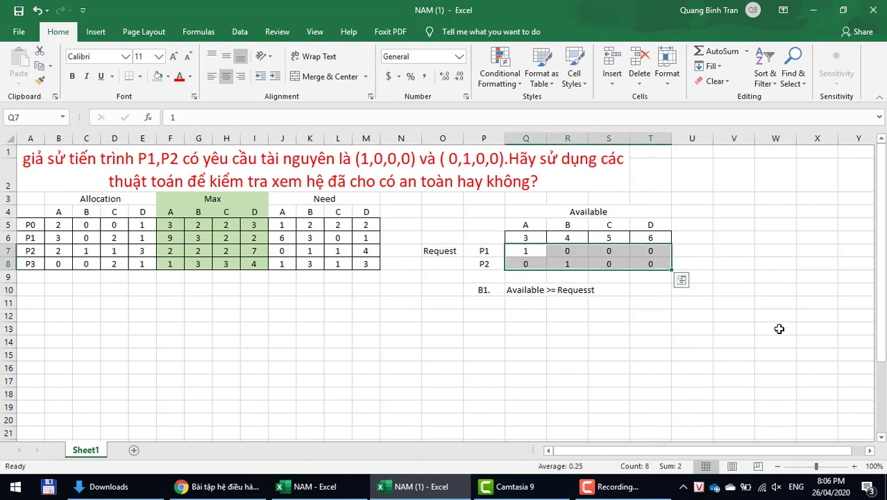
Step: Move the B1. label and its condition down to row 11, and total the resource A requests in Q9 with =SUM(Q7:Q8)
left_click_drag(482, 291, 481, 312)
left_click(530, 275)
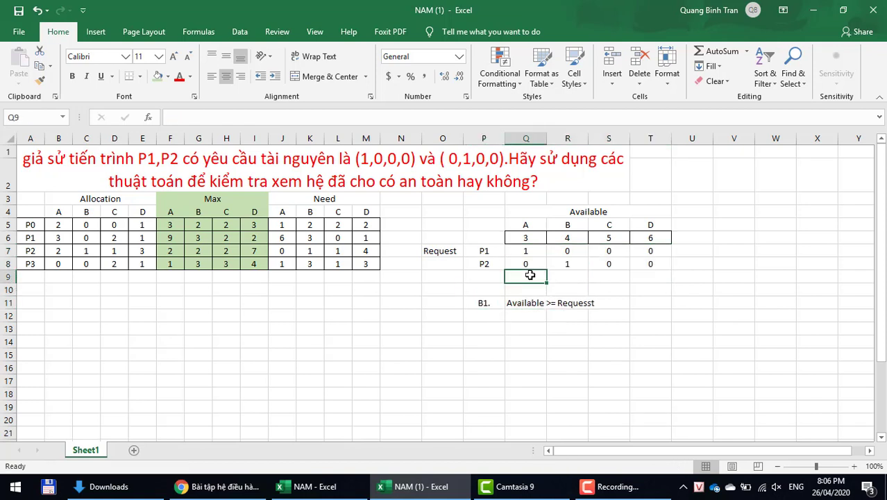
type("=")
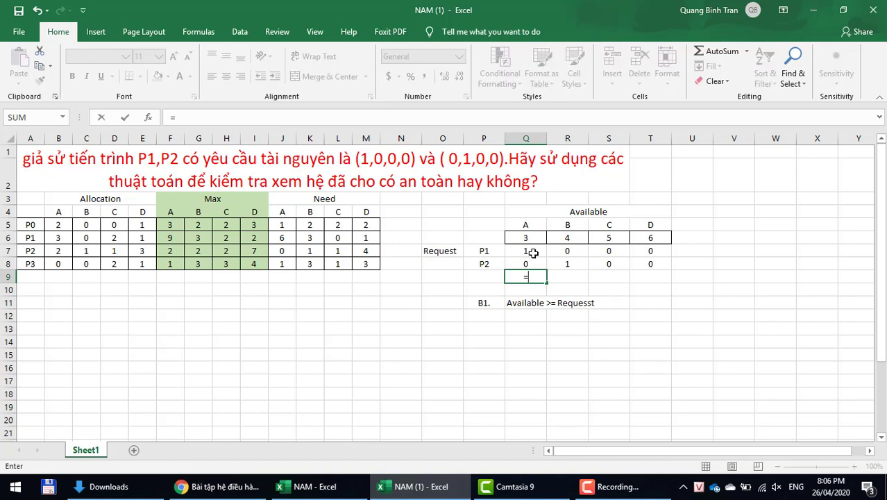
type("sum(")
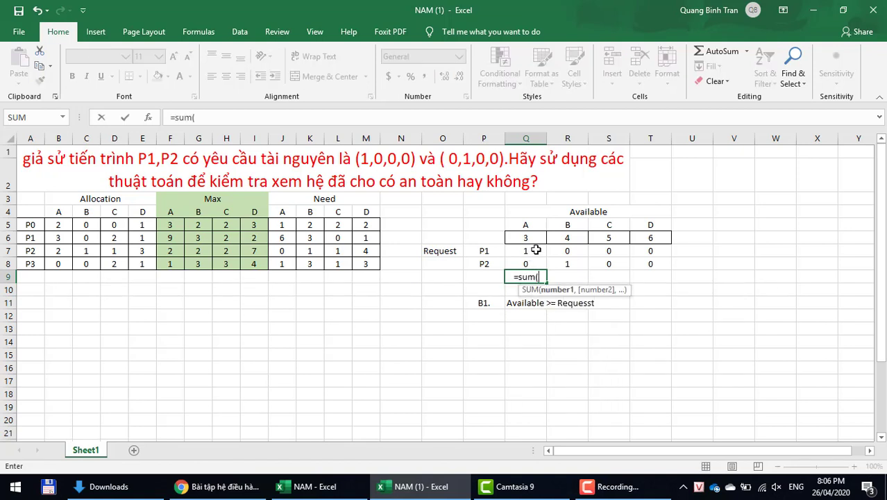
left_click_drag(531, 251, 530, 263)
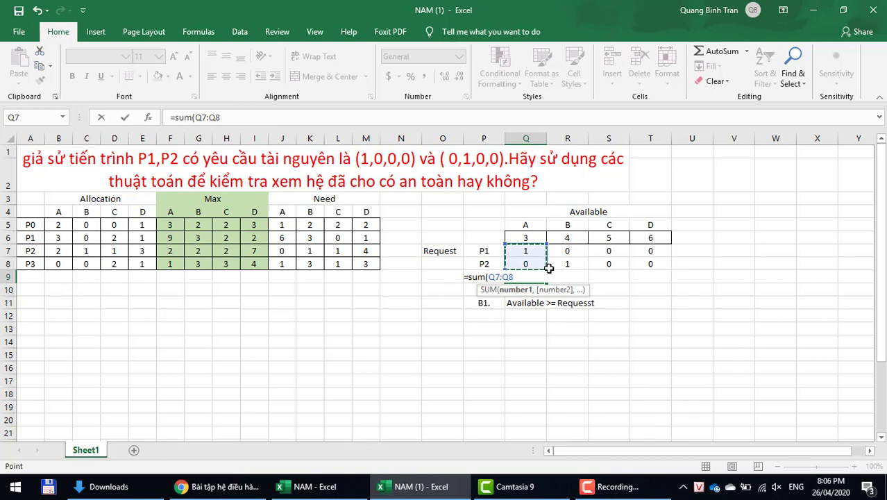
key("Return")
left_click(541, 261)
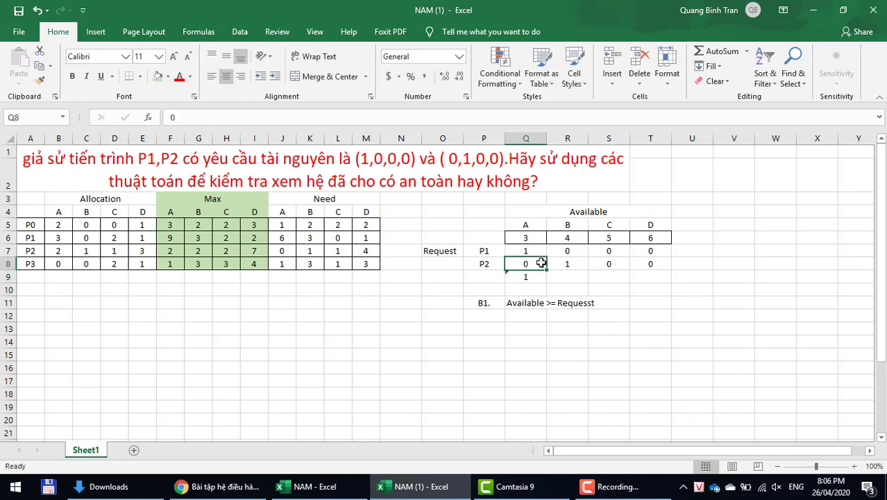
Step: Copy the request total formula from Q9 across to T9 for resources B, C and D
left_click(543, 277)
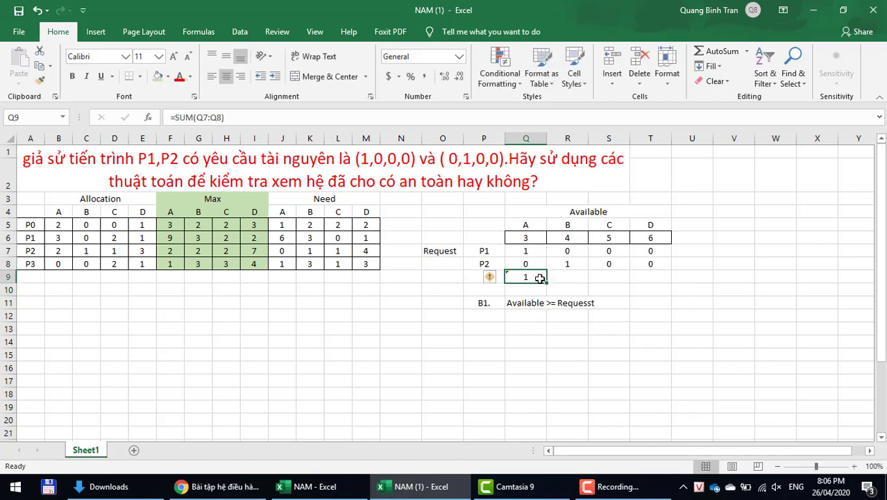
left_click_drag(550, 283, 653, 283)
left_click(568, 276)
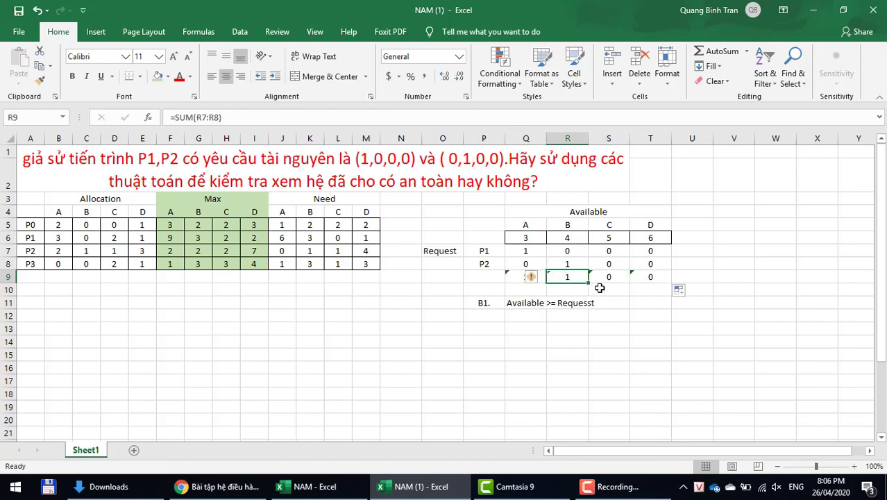
left_click(611, 278)
left_click(652, 278)
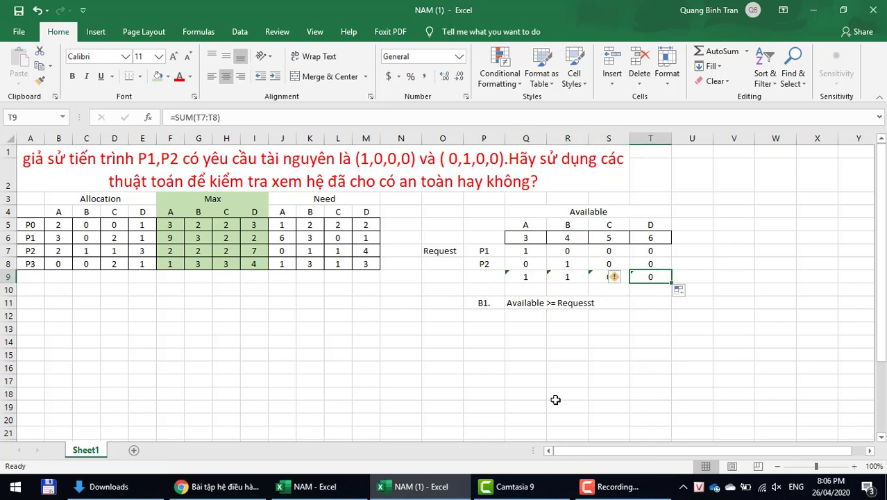
left_click(454, 275)
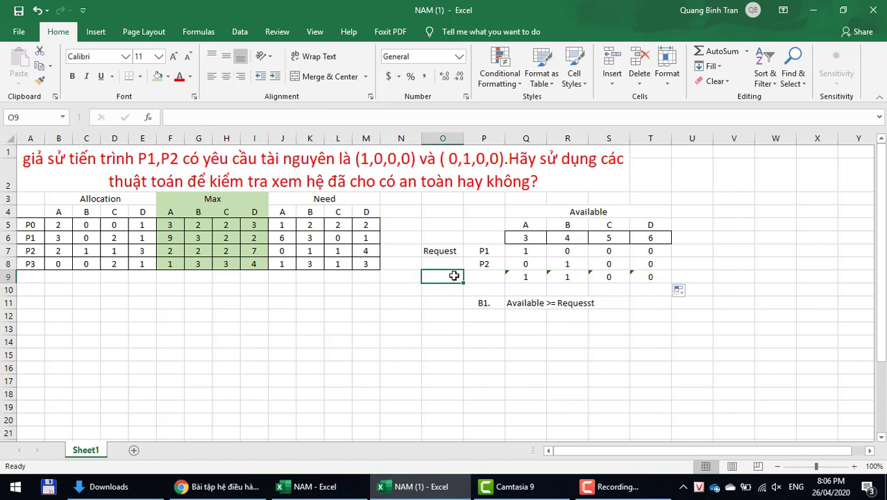
left_click(525, 236)
left_click(527, 276)
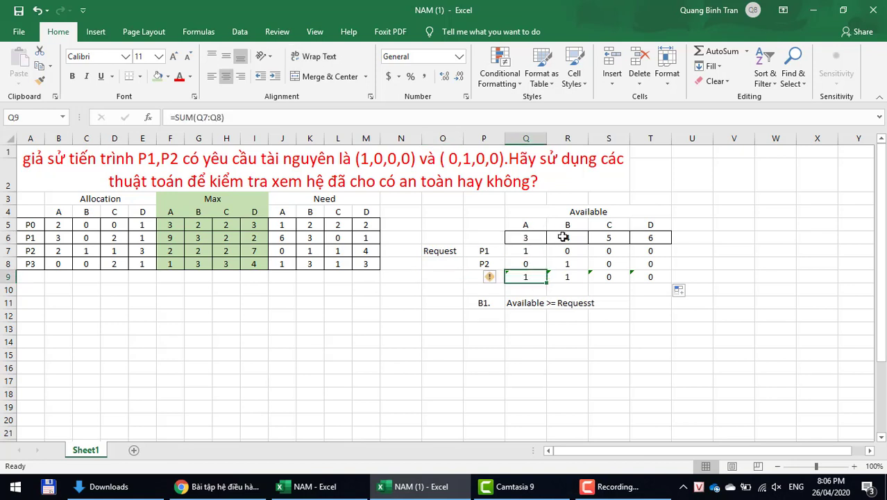
left_click(573, 275)
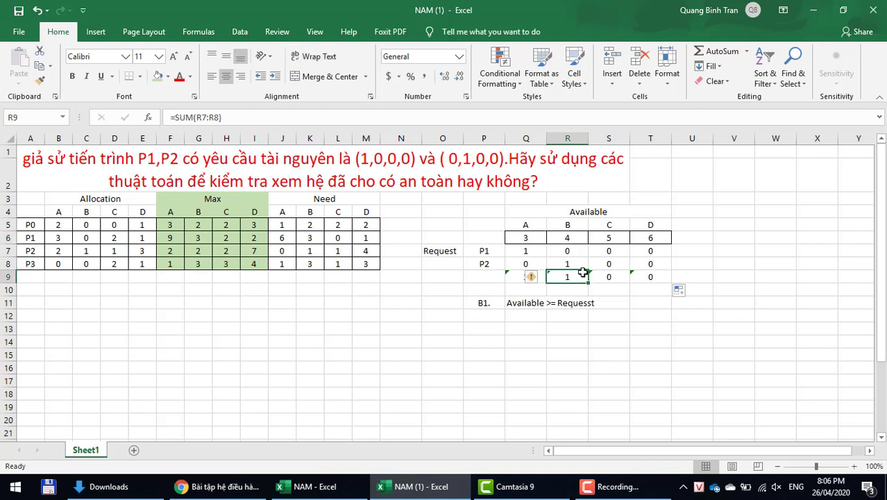
left_click_drag(533, 304, 582, 303)
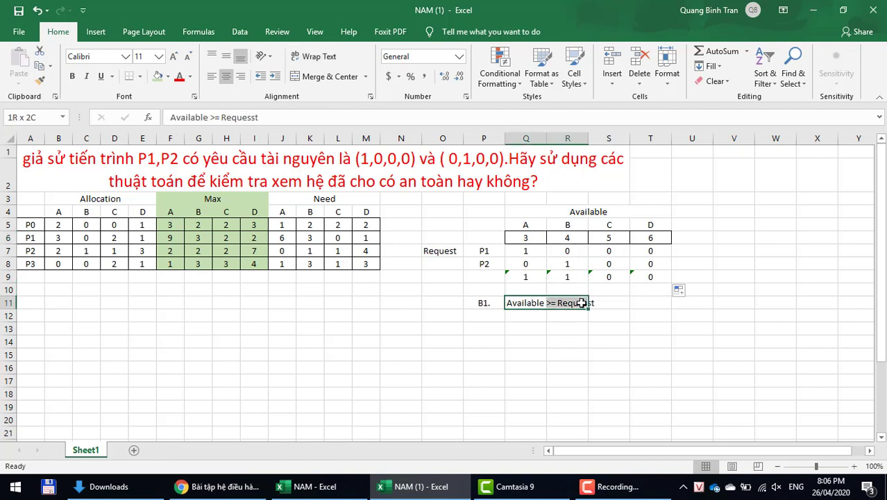
Step: Enter the note "Cấp thêm tài nguyên cho các tiến trình" in Q12, under the B1. condition
left_click(492, 317)
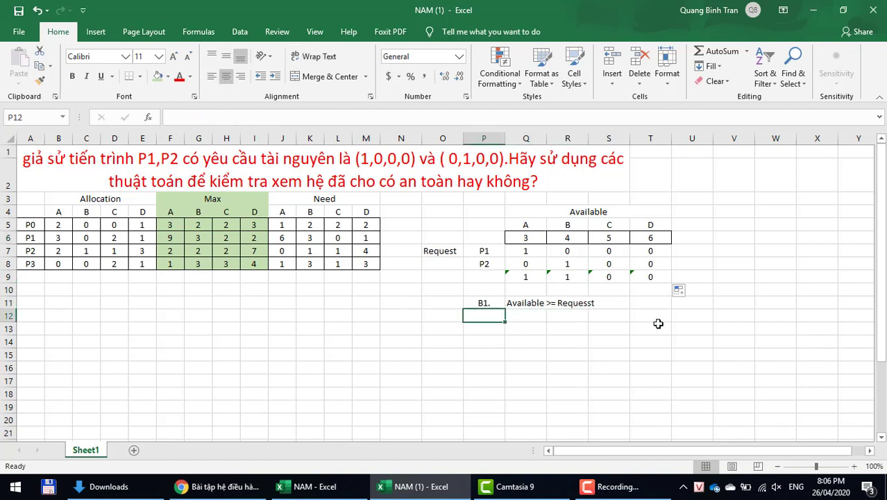
left_click(517, 313)
type("Cấp thêm")
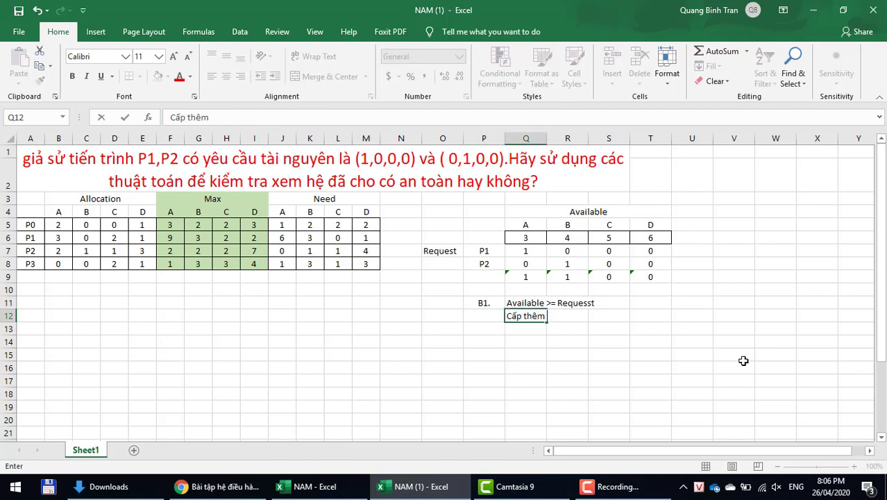
type(" tài nguyên cho")
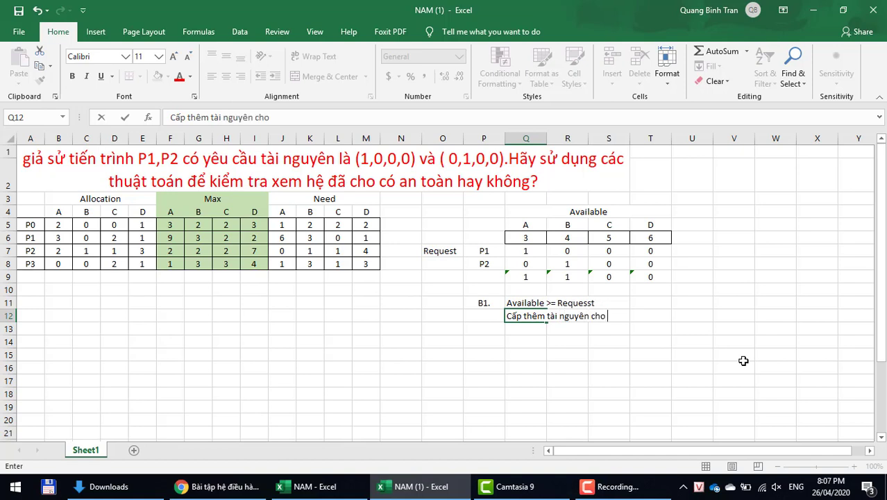
type(" các tiến trình")
key("Return")
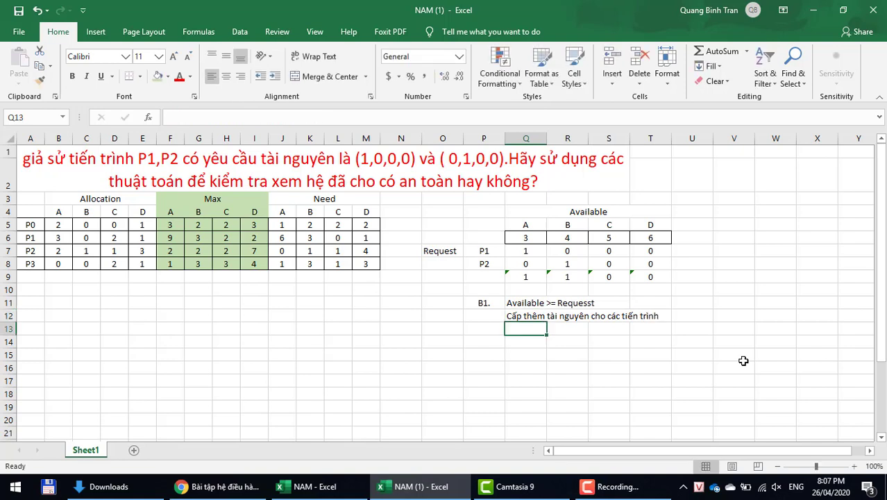
Step: Copy the Allocation, Max and Need tables in A3:M8 to a second block starting at A10
left_click_drag(39, 199, 336, 262)
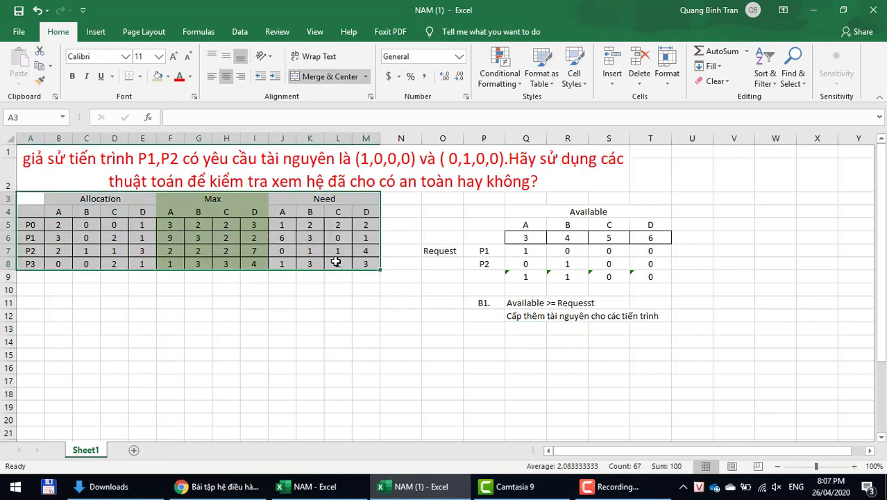
key("ctrl+c")
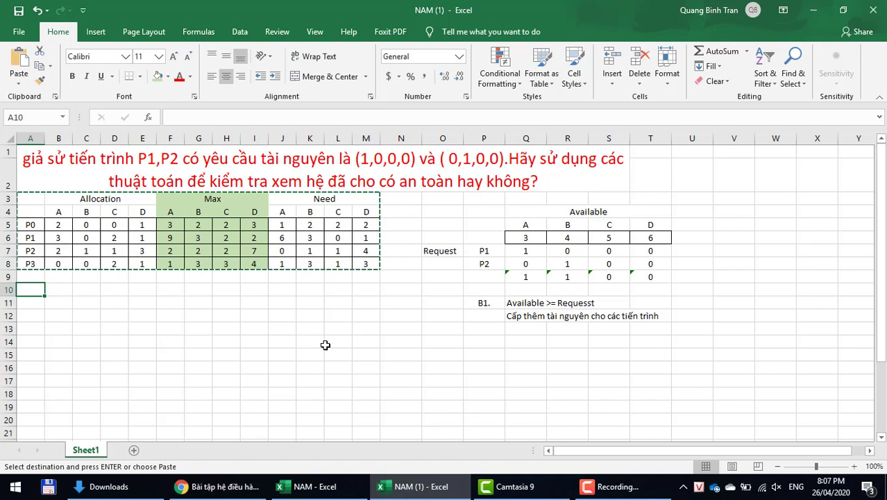
key("ctrl+v")
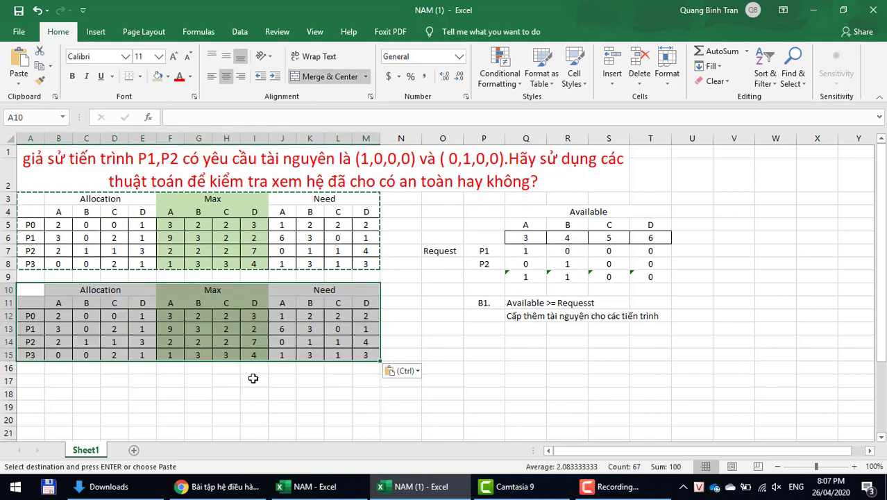
key("Escape")
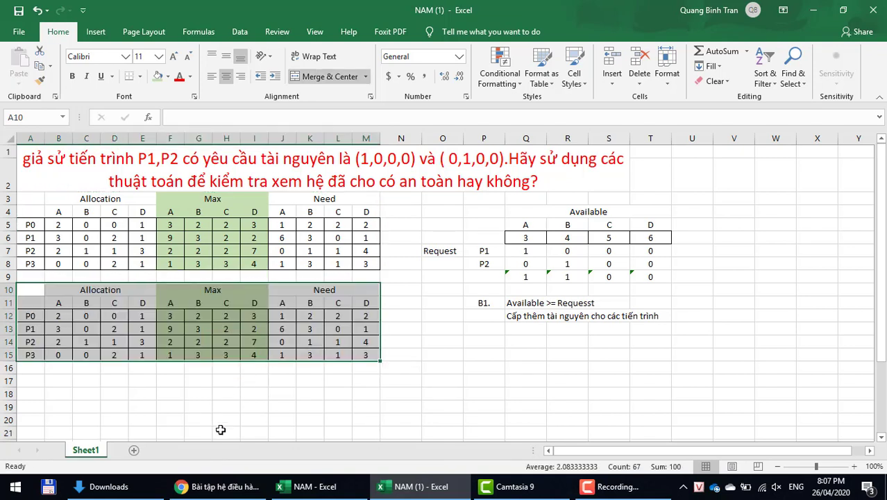
Step: Make P1's request for resource A in Q7 red and bold
left_click(526, 253)
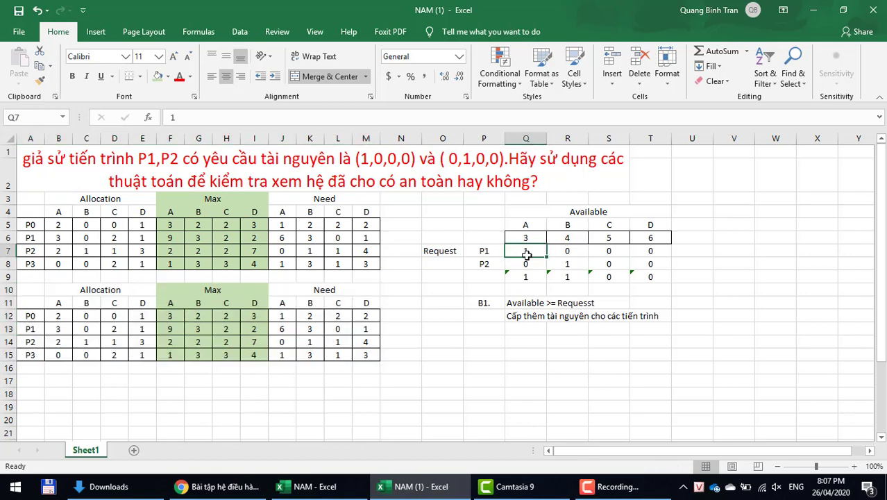
left_click(180, 78)
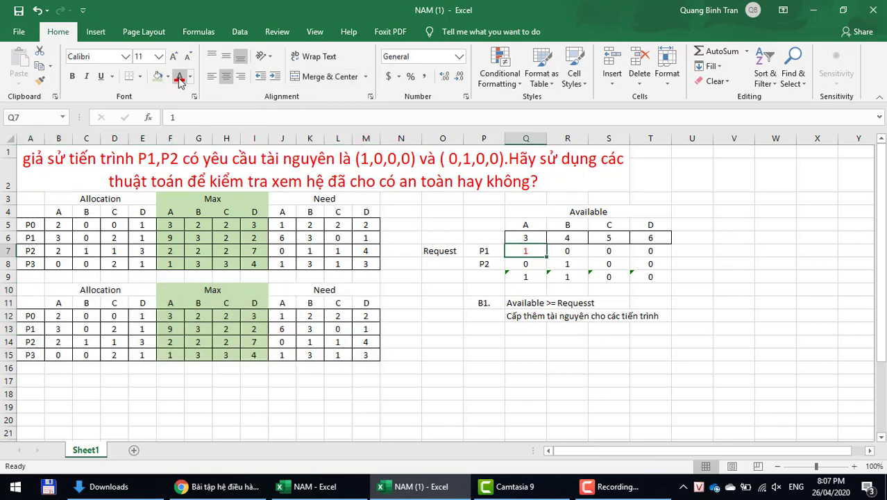
left_click(71, 75)
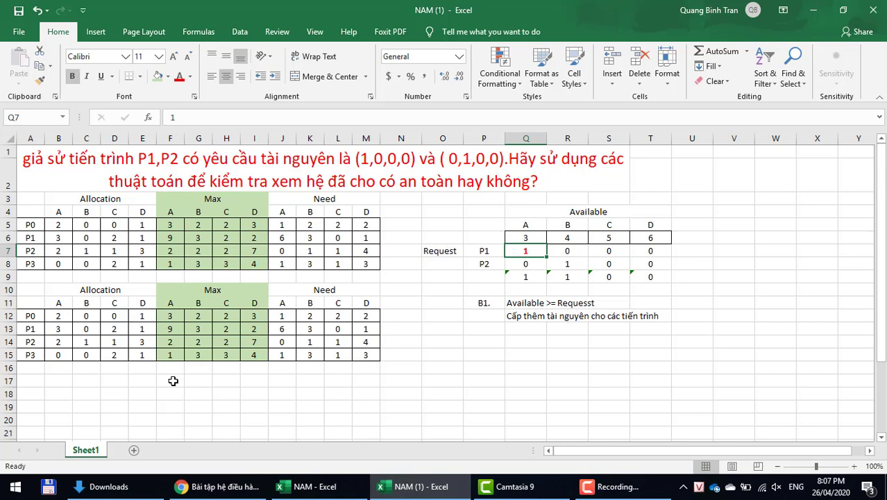
Step: Set P1's resource A allocation in the copied table (B13) to 4 and colour it red
left_click(61, 329)
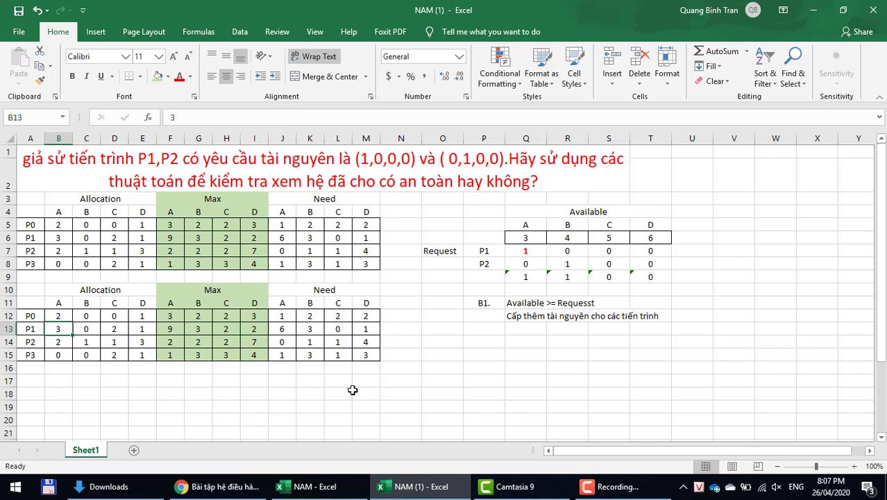
type("4")
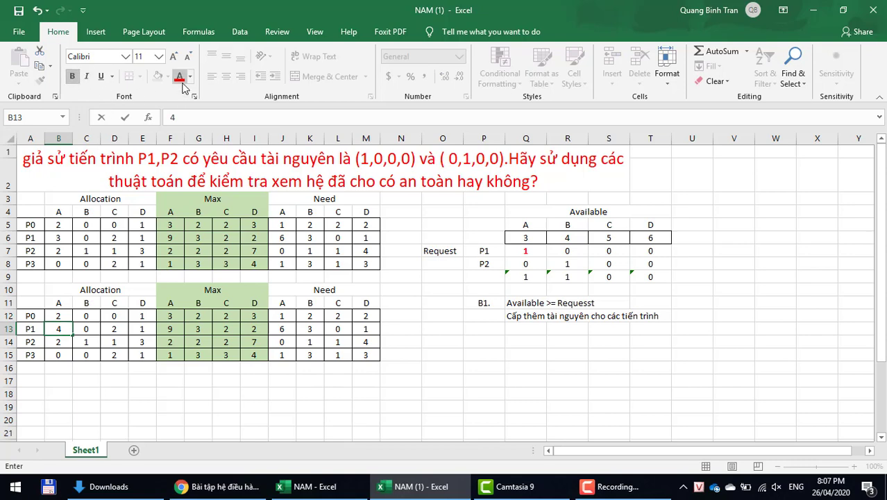
left_click(135, 329)
left_click(70, 330)
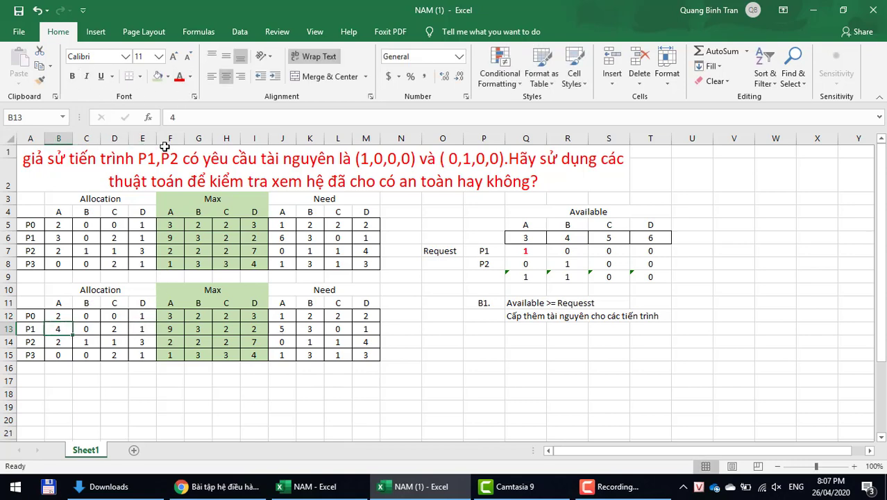
left_click(179, 77)
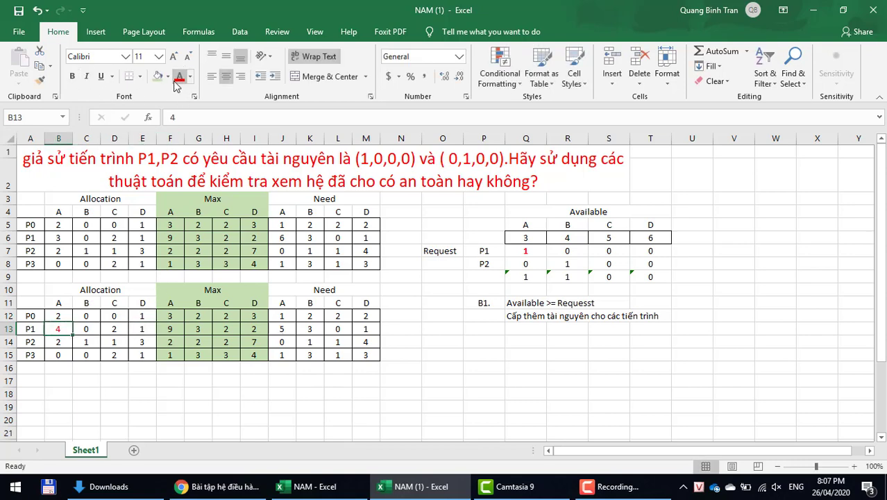
Step: Set P2's resource B allocation in the copied table (C14) to 2
left_click(67, 237)
left_click(68, 330)
left_click(576, 264)
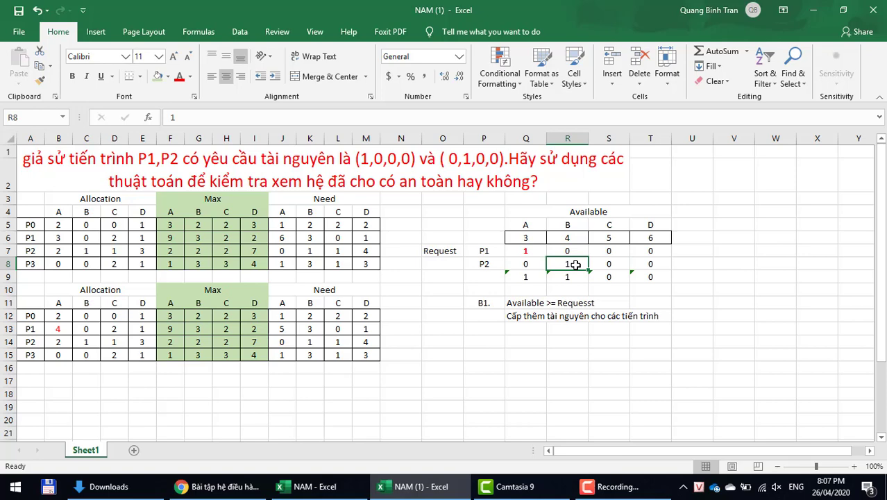
left_click(86, 342)
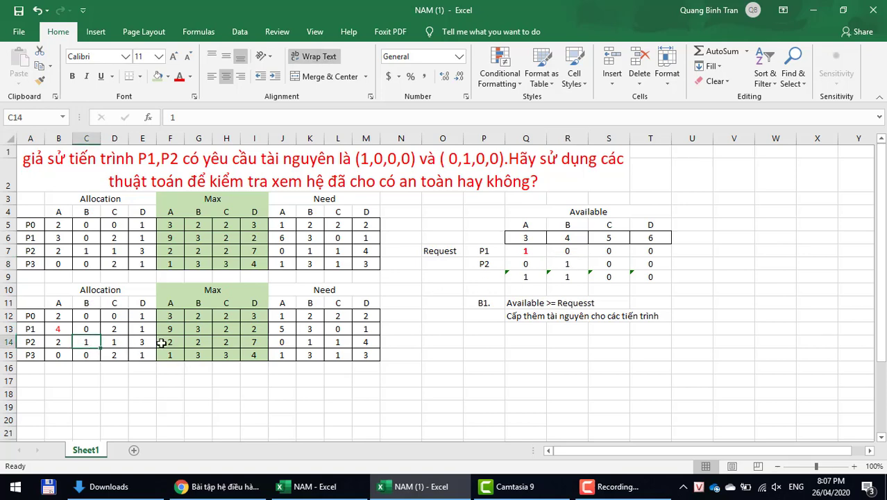
type("2")
key("Return")
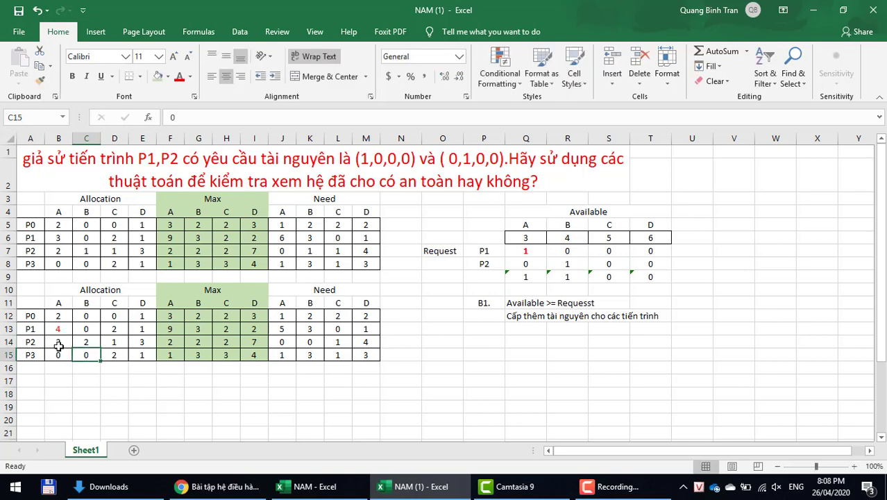
left_click(89, 341)
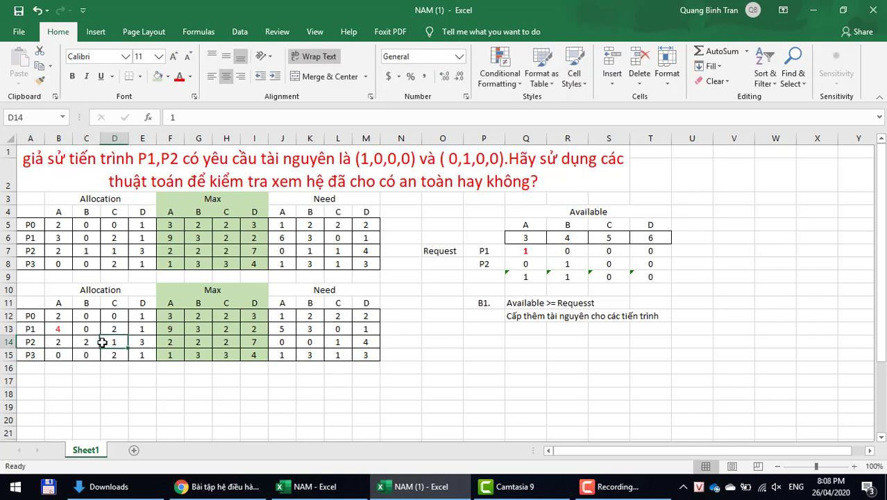
Step: Make P2's resource B allocation in the copied table (C14) red and bold, without italics
left_click(179, 77)
left_click(86, 76)
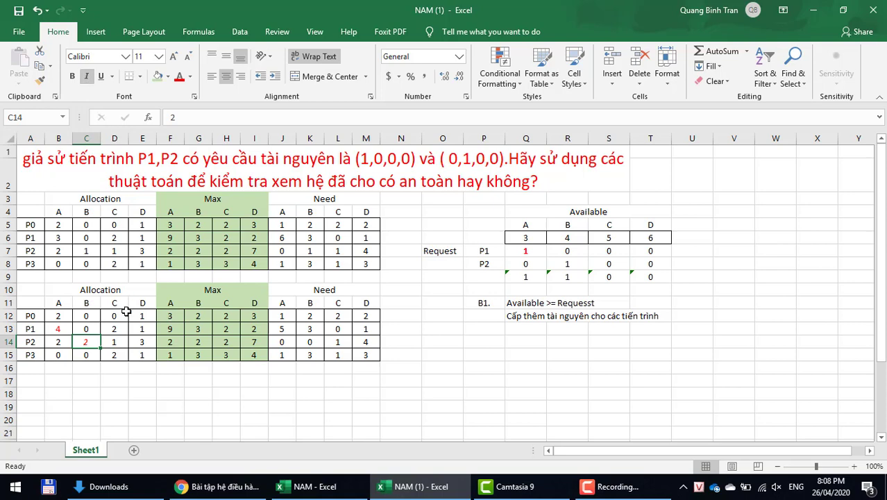
left_click(88, 353)
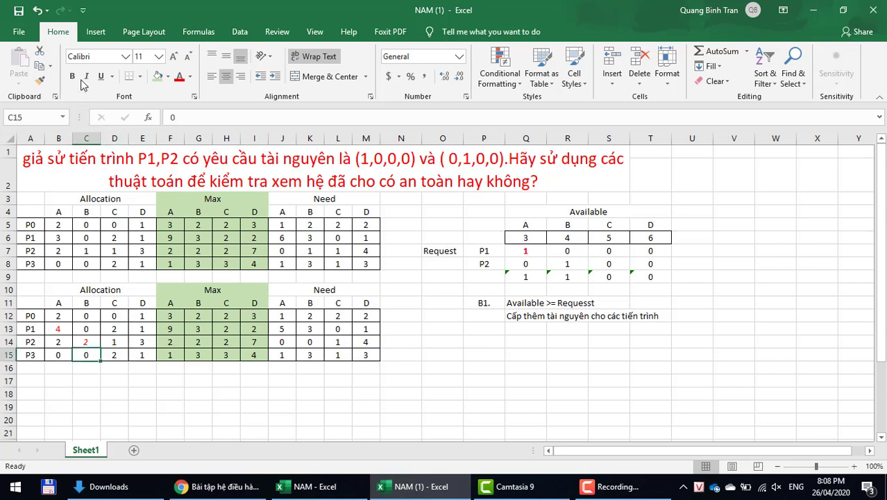
left_click(89, 342)
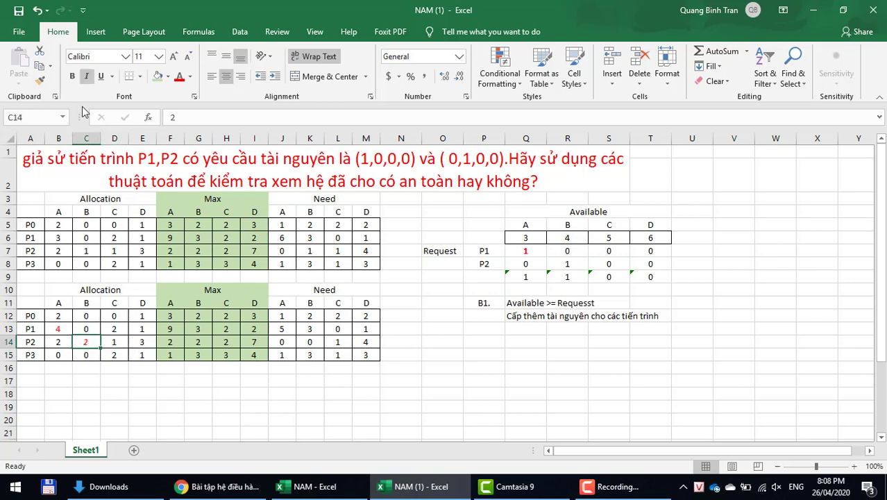
left_click(86, 77)
left_click(71, 77)
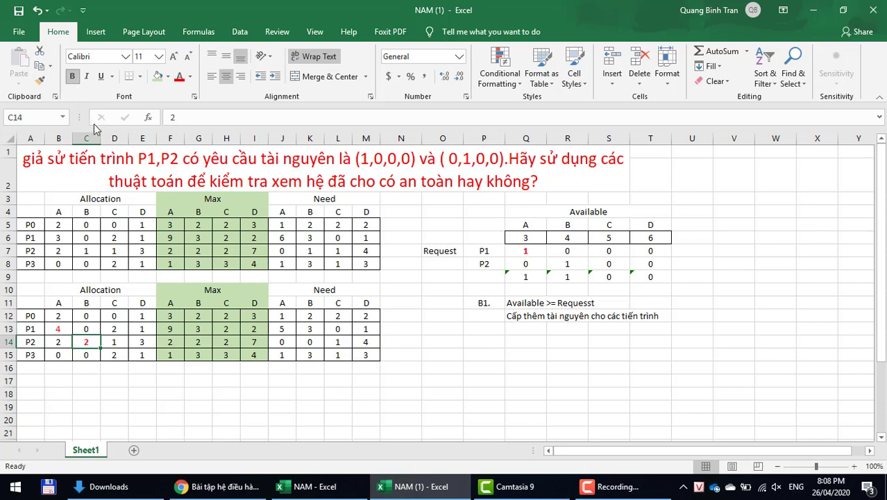
Step: Colour P1's resource A need (J13) and P2's resource B need (K14) in the copied Need table red
left_click(331, 339)
left_click_drag(284, 314, 369, 351)
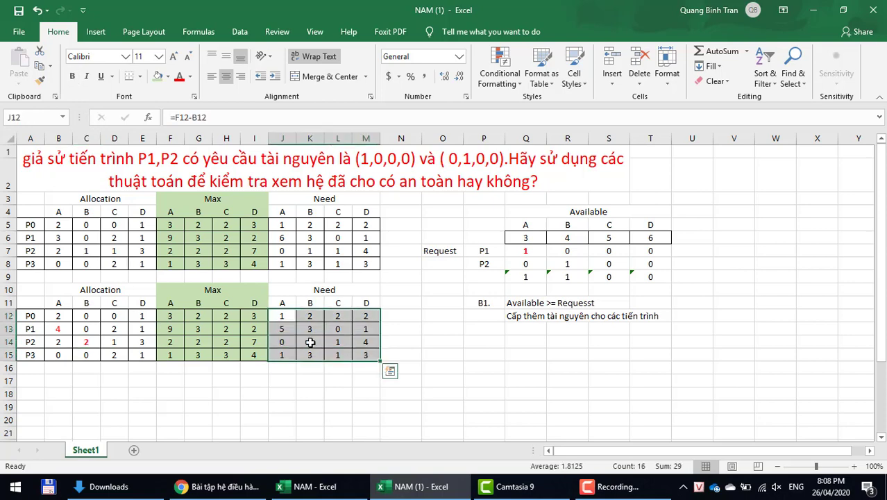
left_click(283, 329)
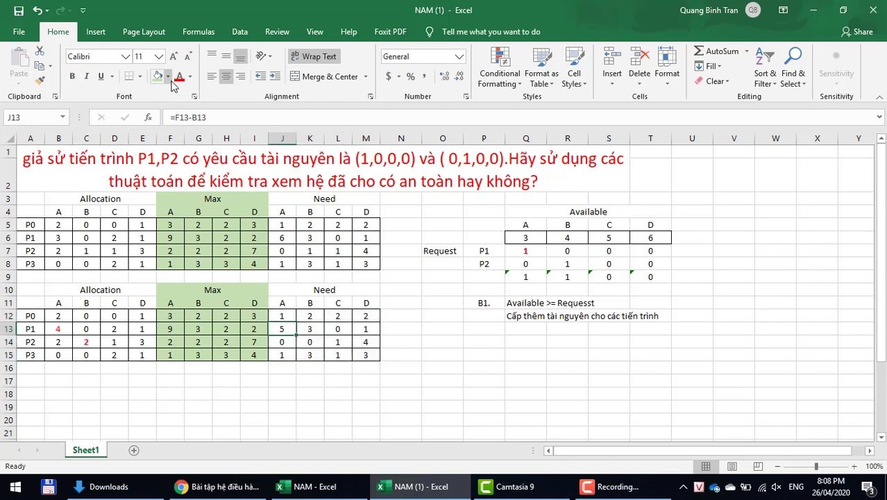
left_click(315, 340)
left_click(179, 76)
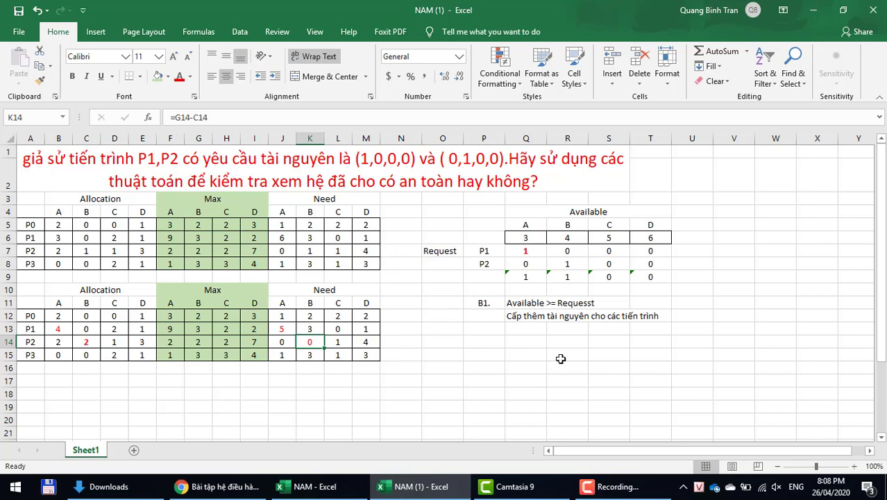
Step: Enter the note "Tính lại Available mới" in Q13, below the other B1 notes
left_click(524, 330)
type("Tinh")
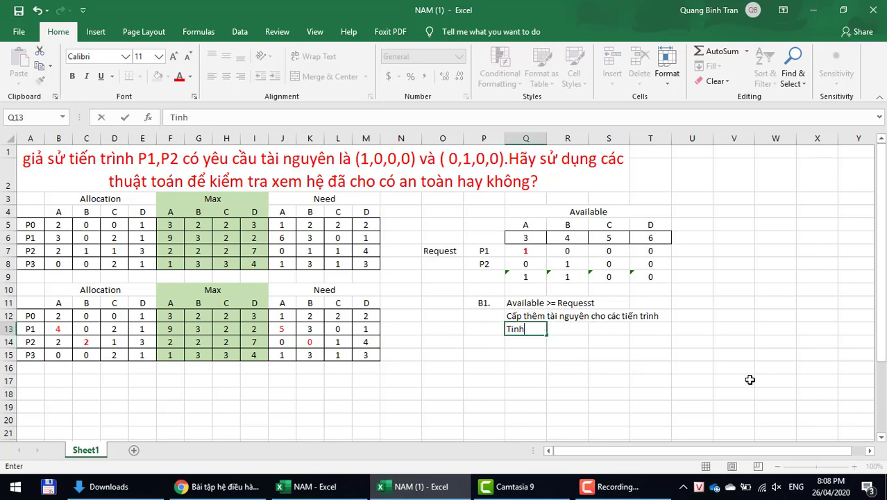
type("s ")
type("lại Avaij")
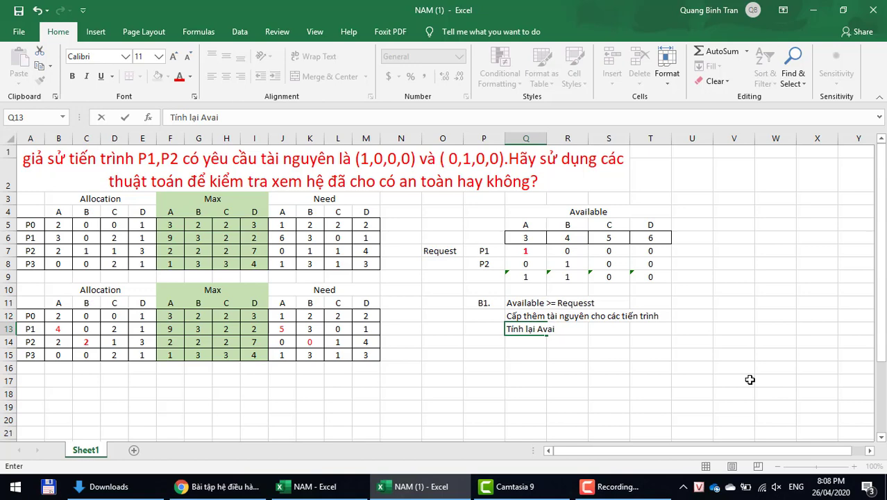
type("Available mới")
key("Return")
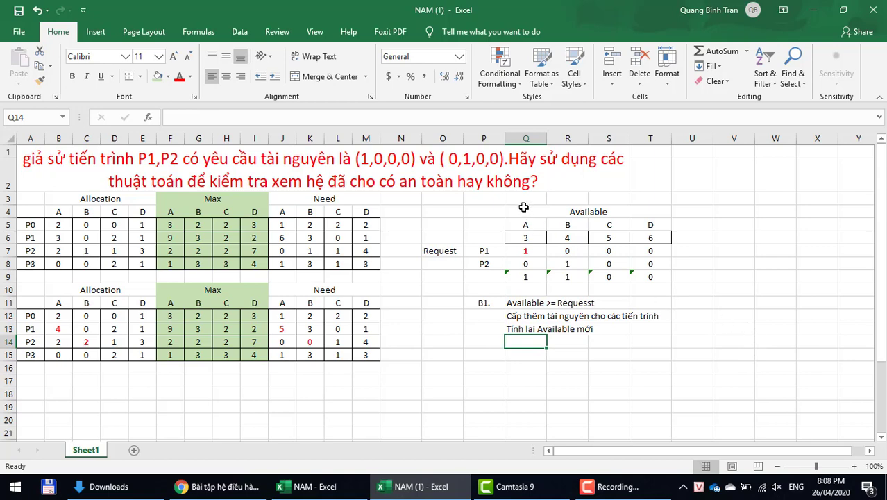
Step: Copy the Available table Q4:T6 to Q15 and change the copy's heading to "Available mới"
left_click_drag(526, 212, 607, 238)
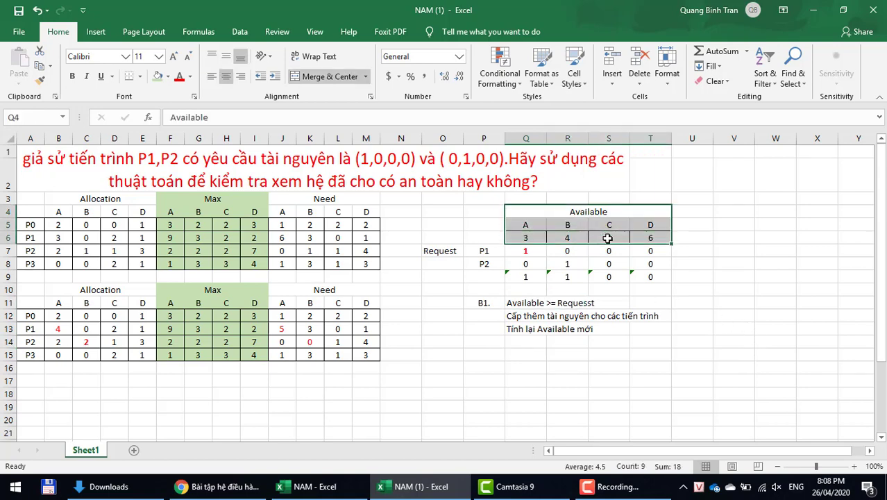
key("ctrl+c")
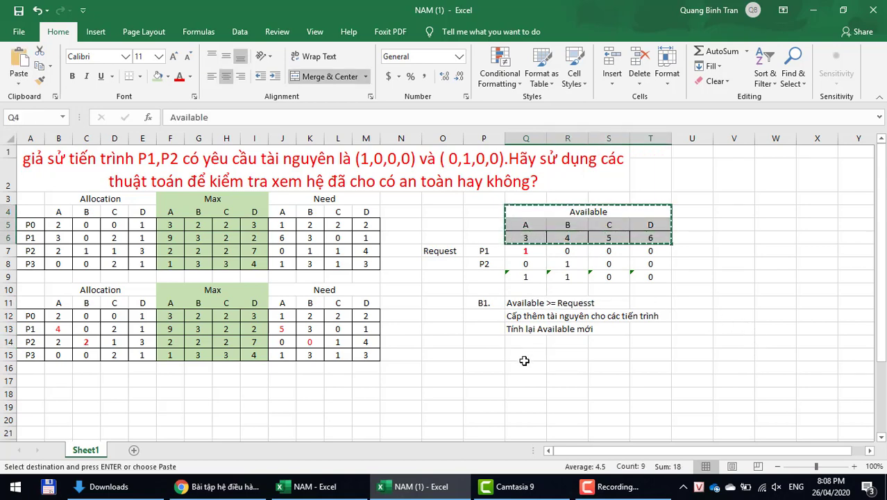
left_click(526, 351)
key("ctrl+v")
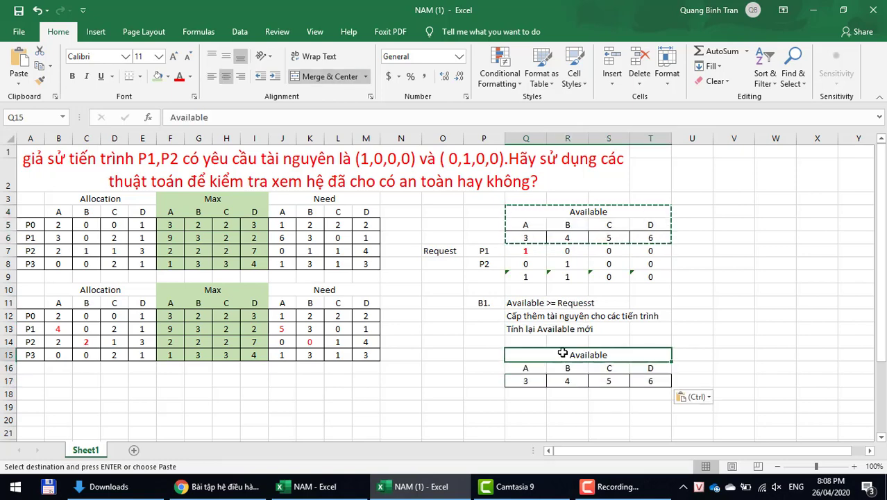
double_click(638, 355)
type("mới")
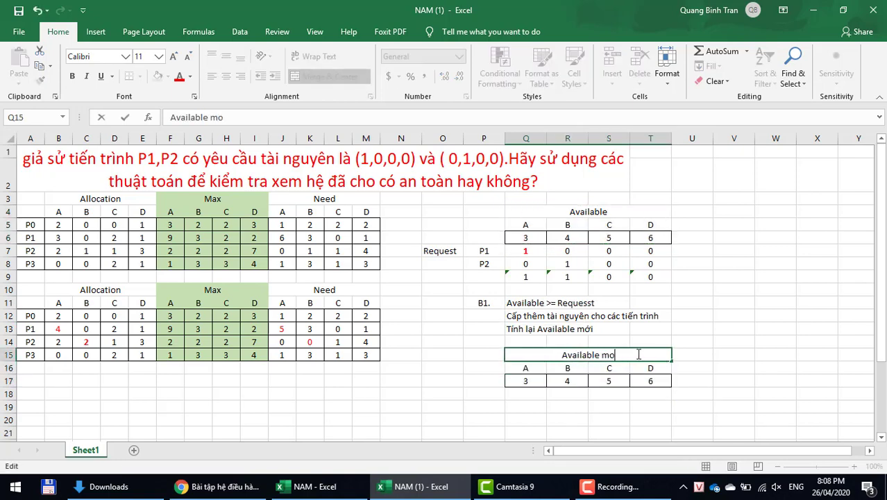
key("Return")
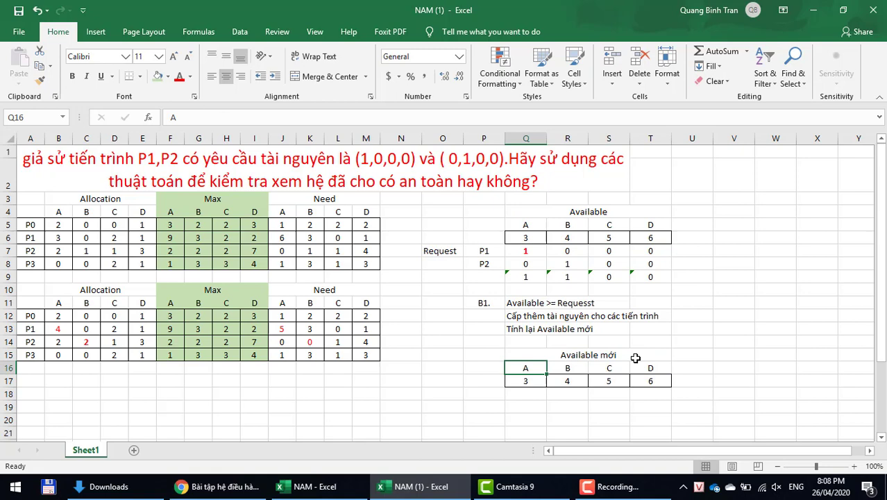
Step: Compute the new Available values with =Q6-Q9 in Q17 and fill the formula across to T17
left_click(535, 384)
type("=")
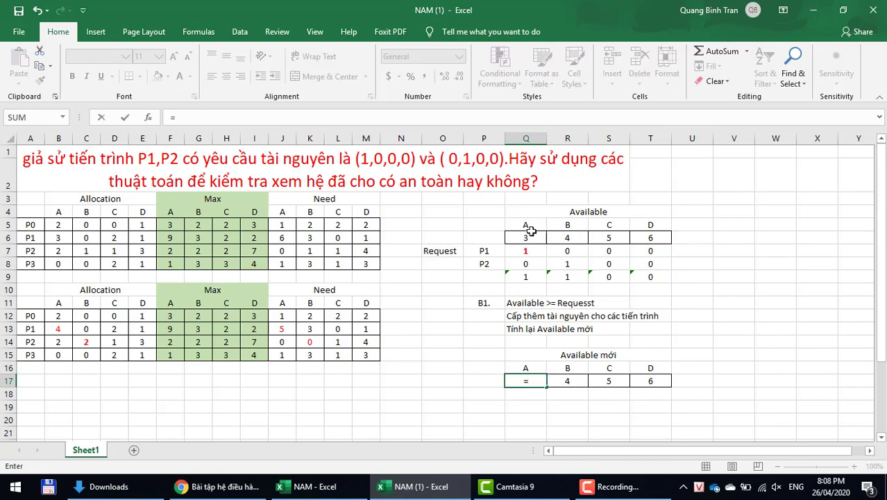
left_click(529, 236)
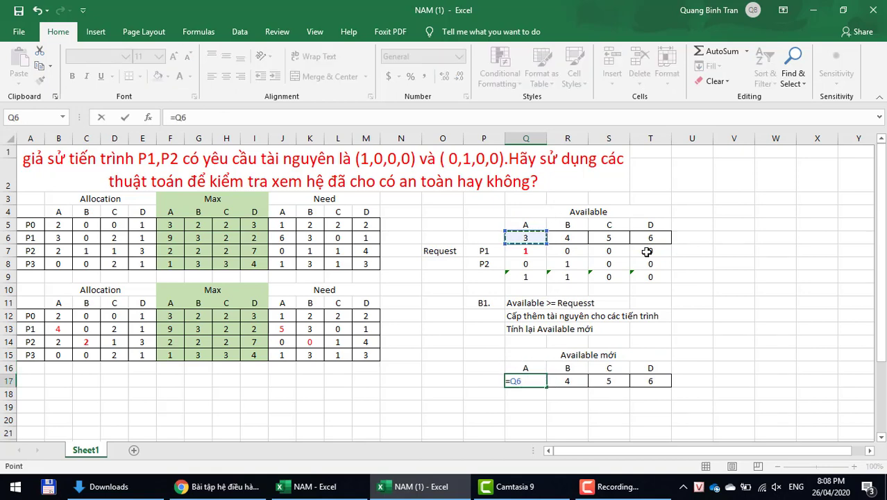
type("-")
left_click(530, 278)
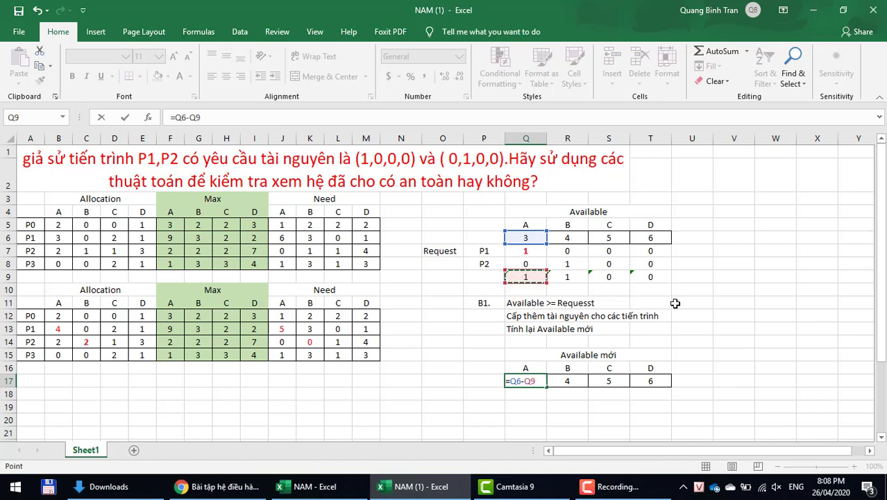
key("Return")
left_click(528, 382)
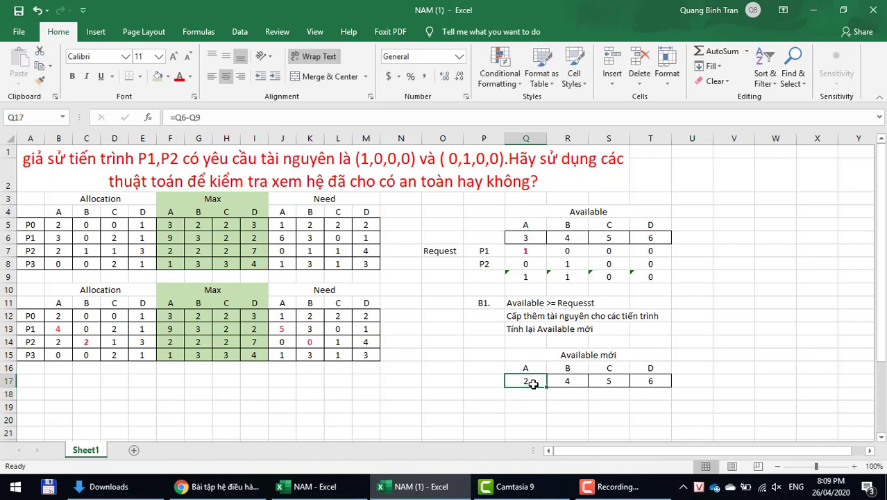
left_click_drag(548, 387, 670, 383)
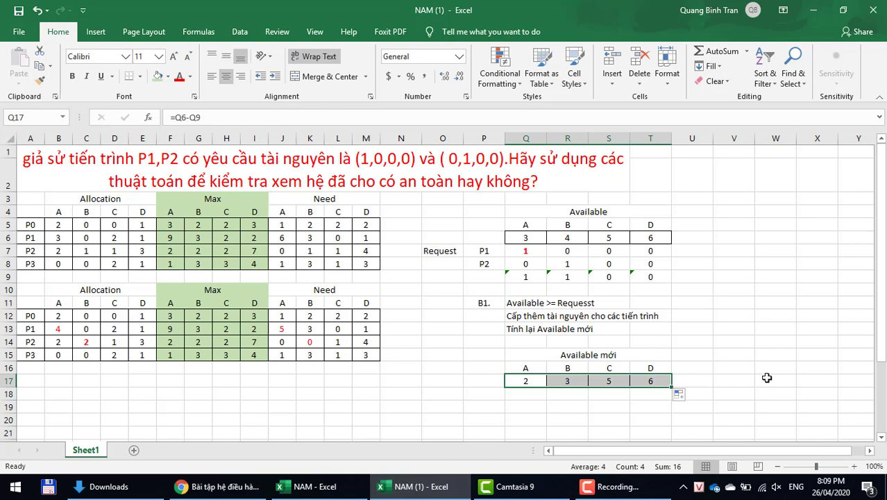
left_click(522, 380)
left_click(579, 381)
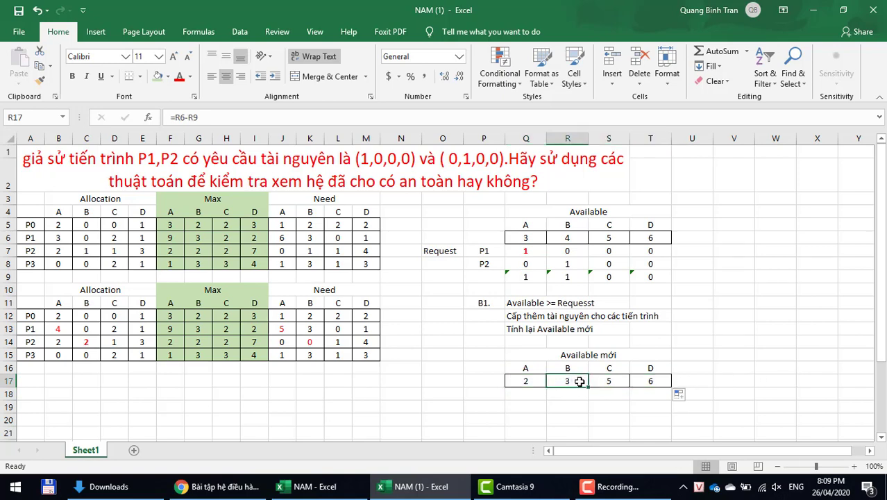
left_click(618, 381)
left_click(657, 379)
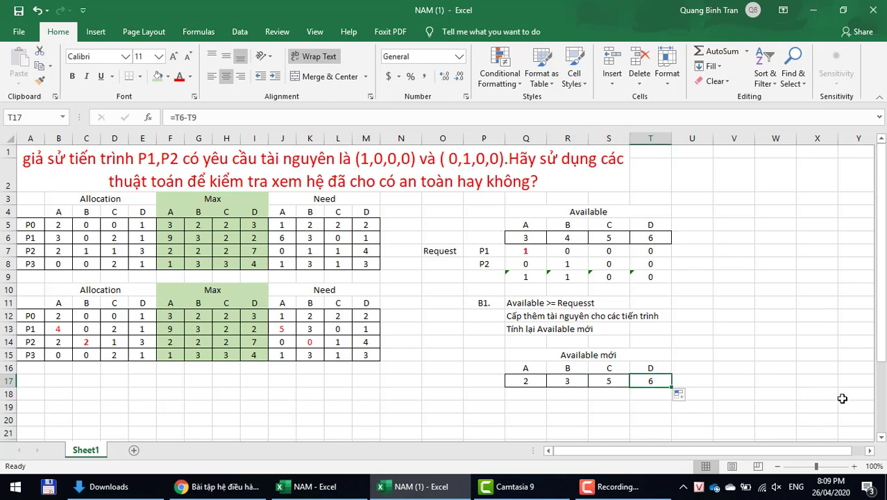
Step: Copy the Available mới table Q15:T17 to V4 and narrow columns V to Y
left_click(559, 357)
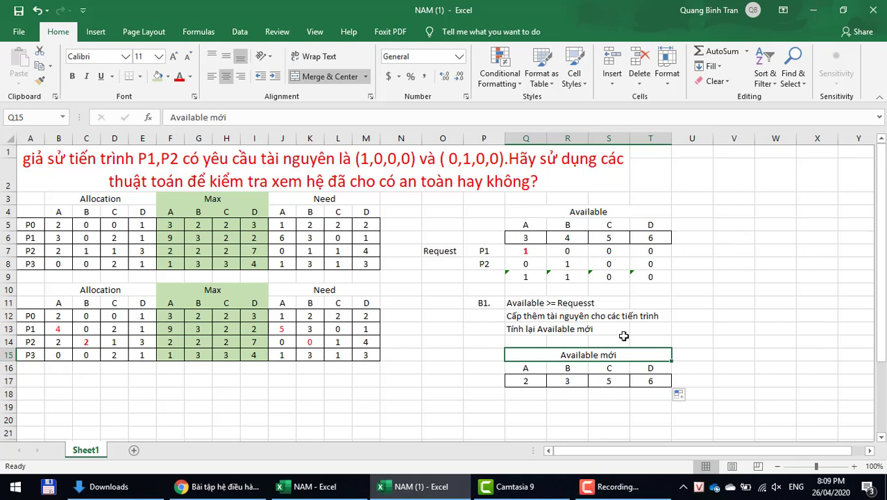
left_click_drag(568, 353, 572, 375)
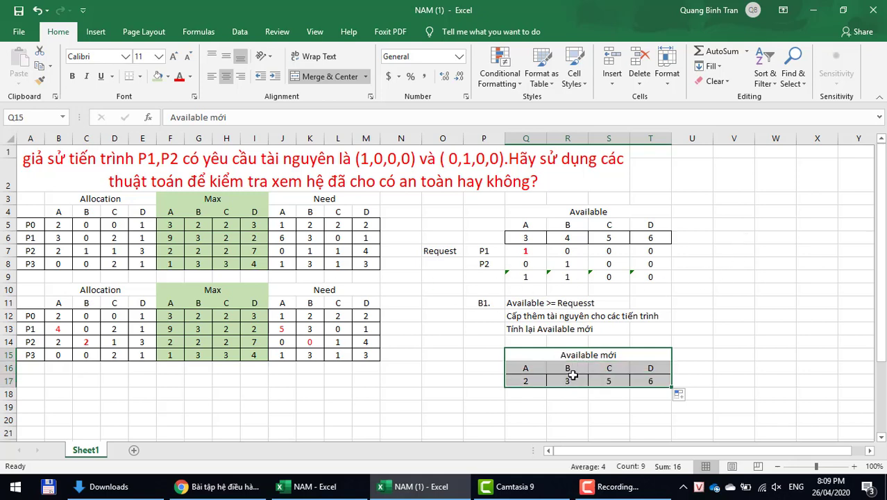
key("ctrl+c")
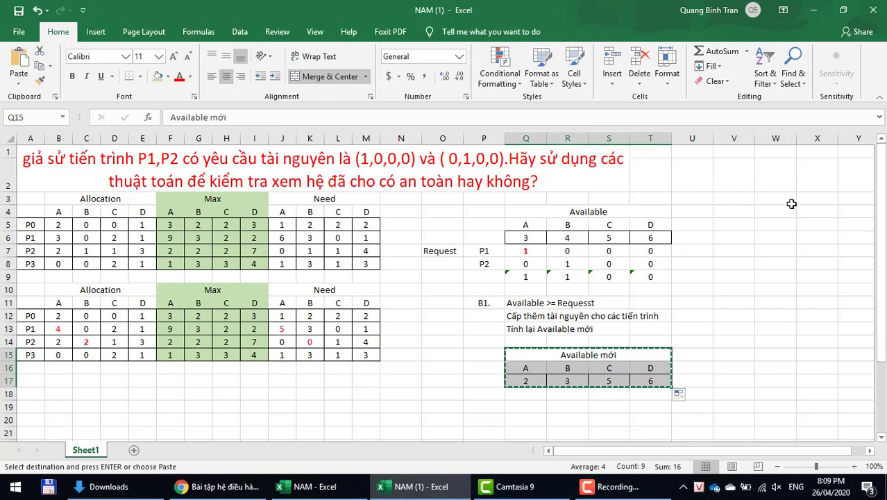
left_click(737, 211)
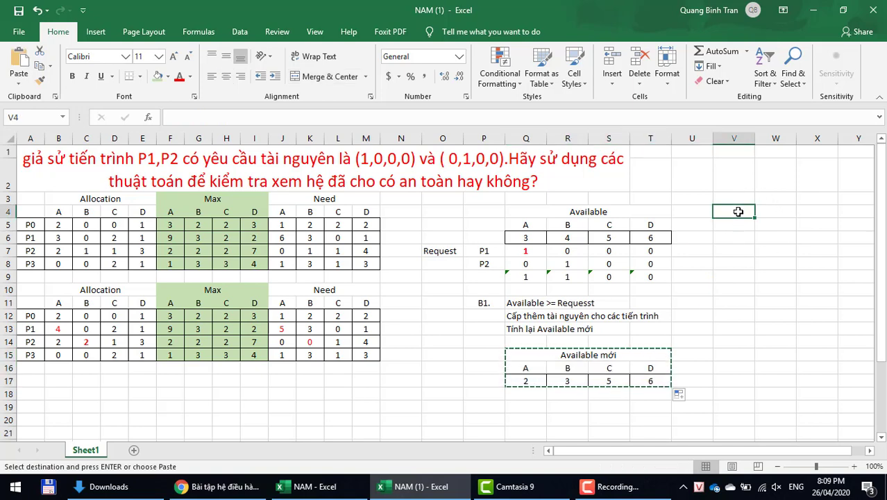
key("ctrl+v")
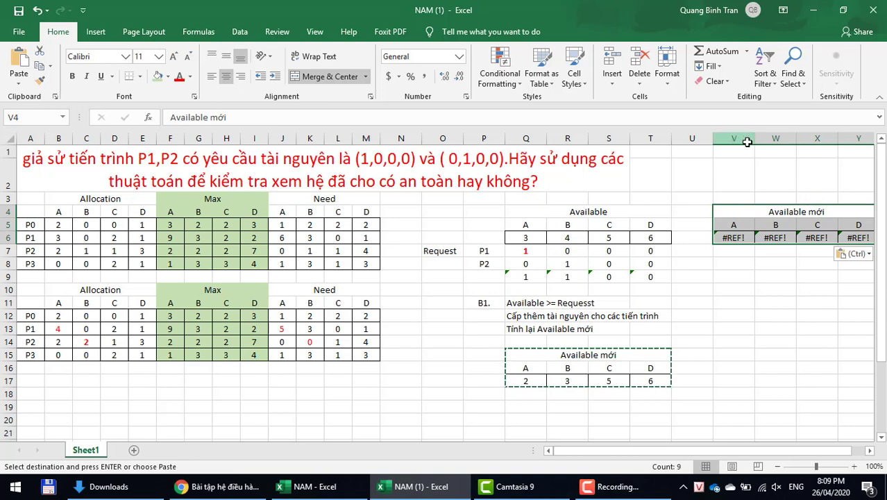
left_click_drag(747, 141, 832, 141)
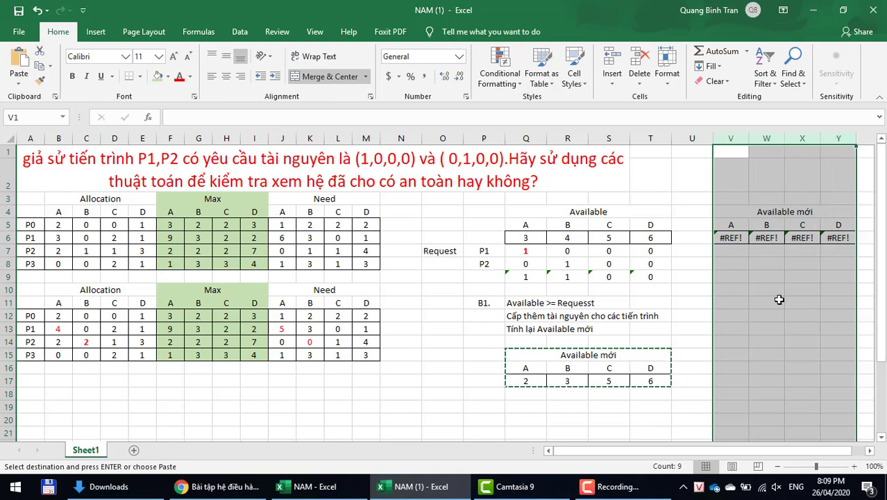
left_click(779, 299)
key("Escape")
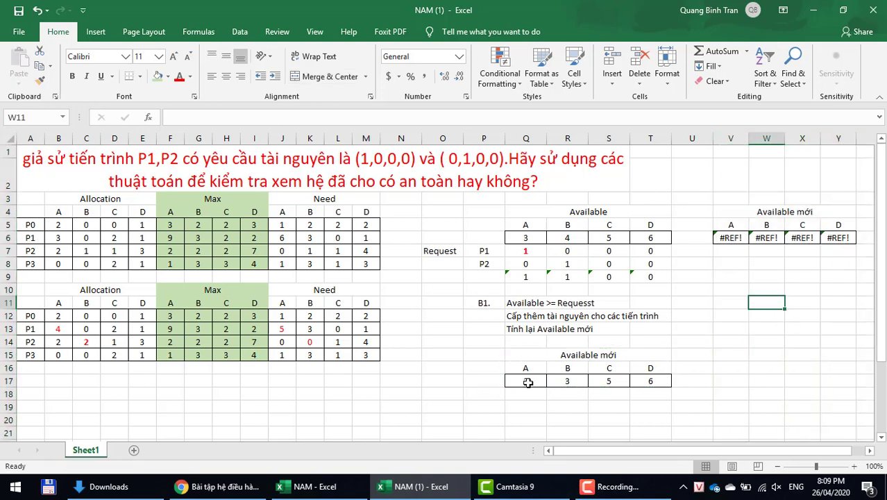
Step: Replace the broken formulas in V6:Y6 by pasting Q17:T17 as values only
left_click_drag(527, 382, 639, 382)
key("ctrl+c")
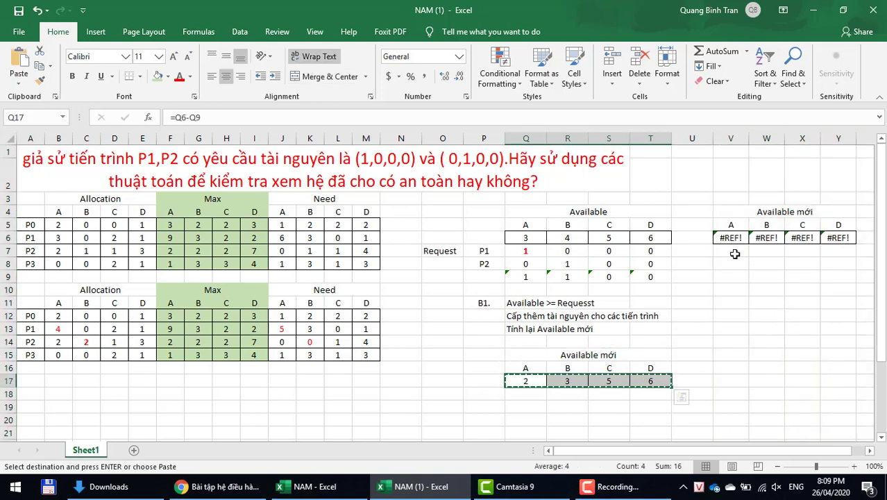
right_click(732, 237)
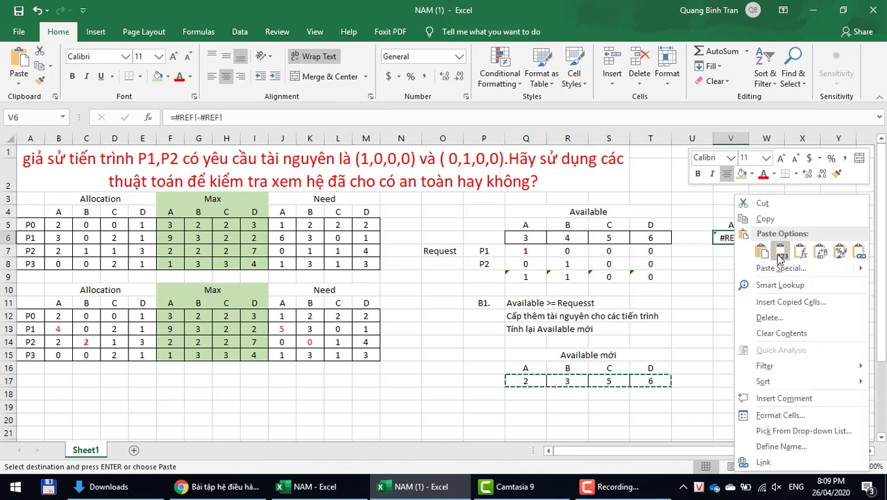
left_click(780, 257)
left_click(737, 292)
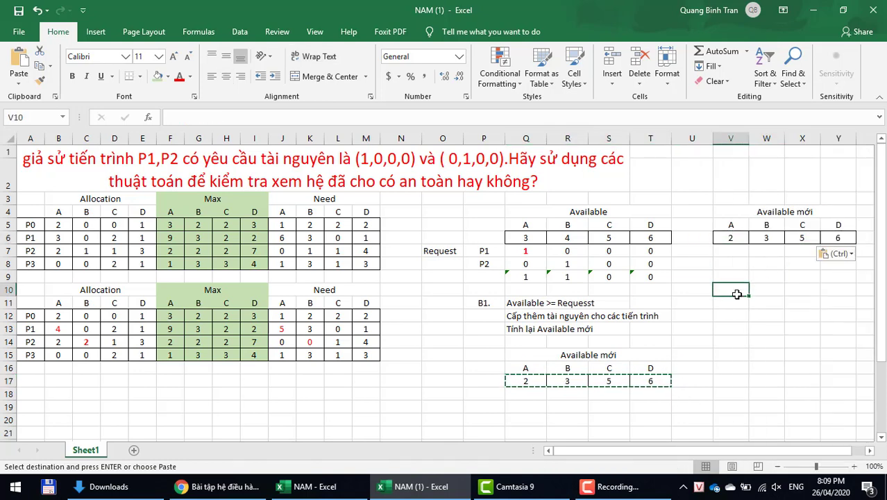
key("Escape")
left_click(734, 332)
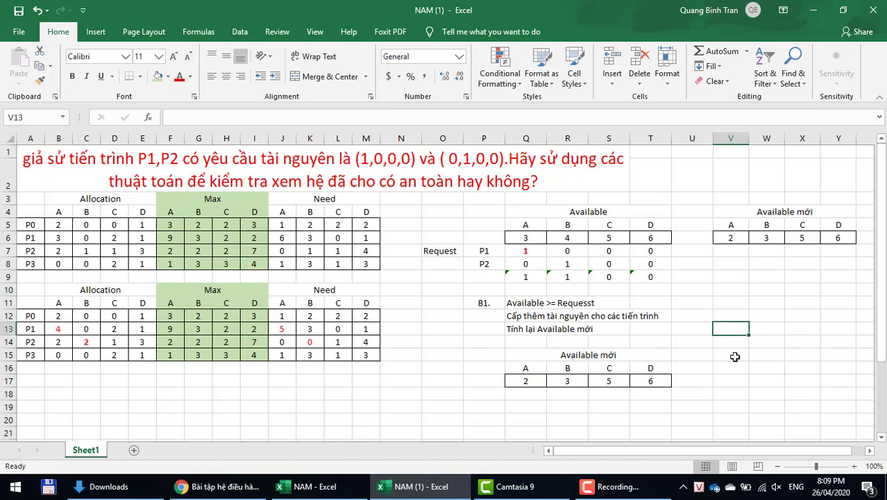
Step: Change the heading of the copied table in V4 to "Work"
double_click(797, 212)
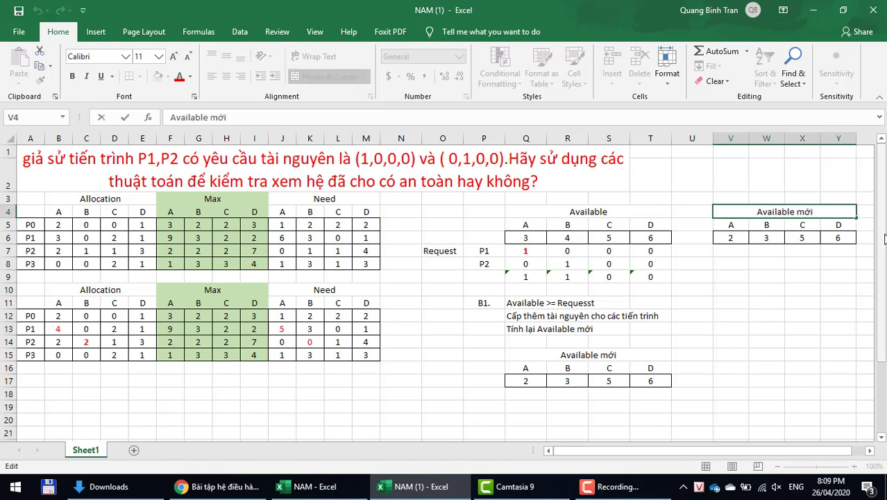
key("shift+Home")
type("W")
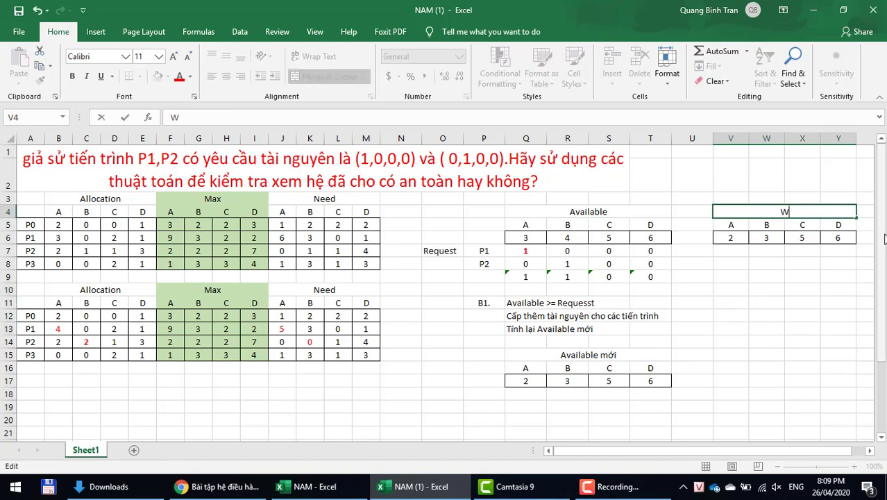
type("ork")
key("Return")
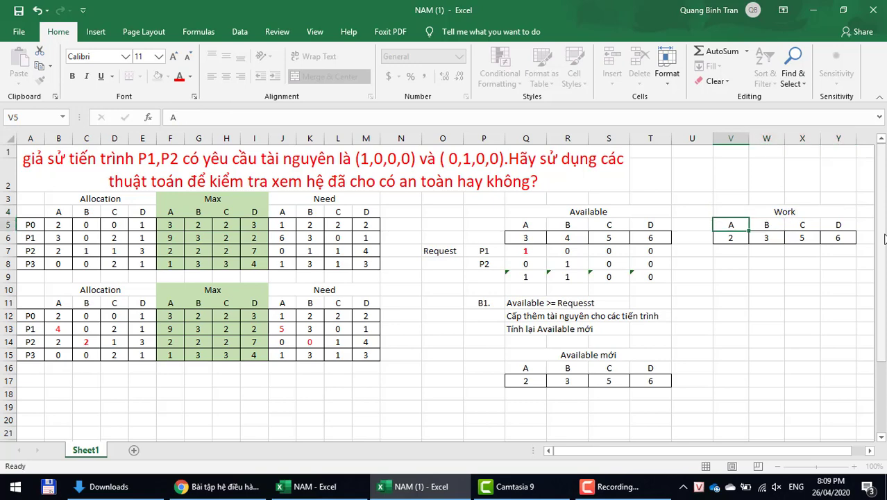
left_click(732, 238)
left_click(524, 379)
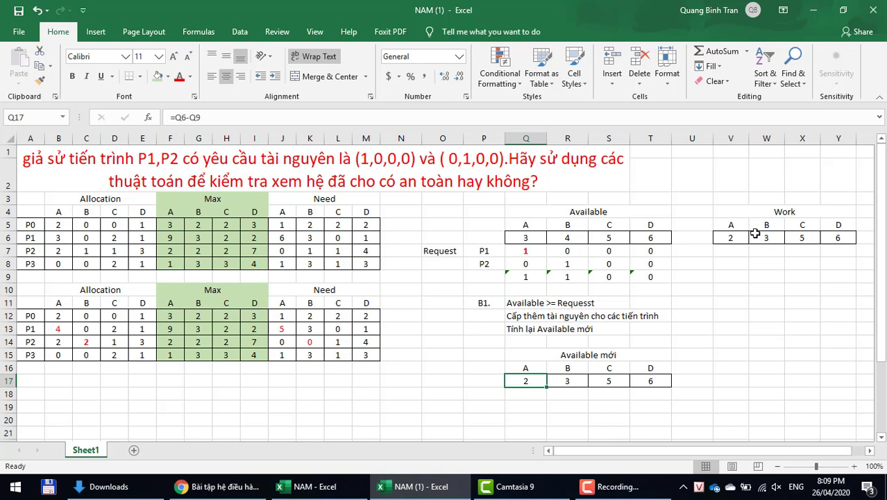
Step: Label P19 "B2." and enter the condition "Need (i) <= Work (Available)" in Q19
left_click(509, 407)
left_click(479, 394)
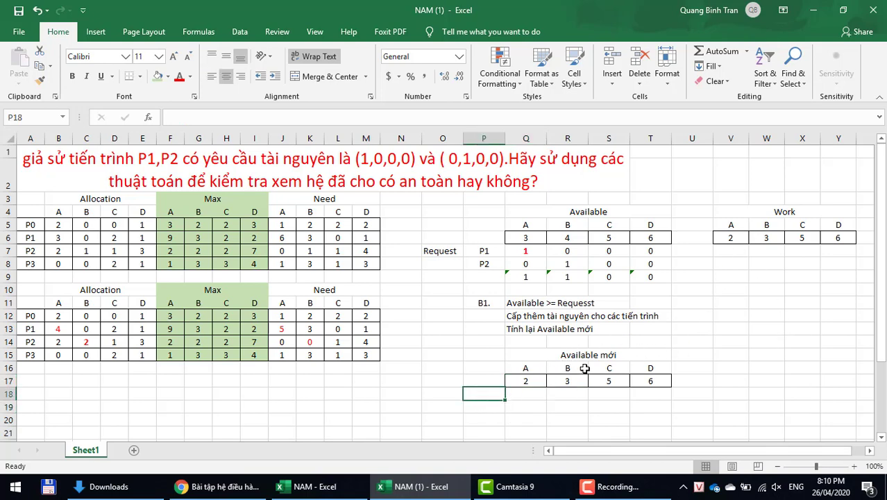
left_click(493, 404)
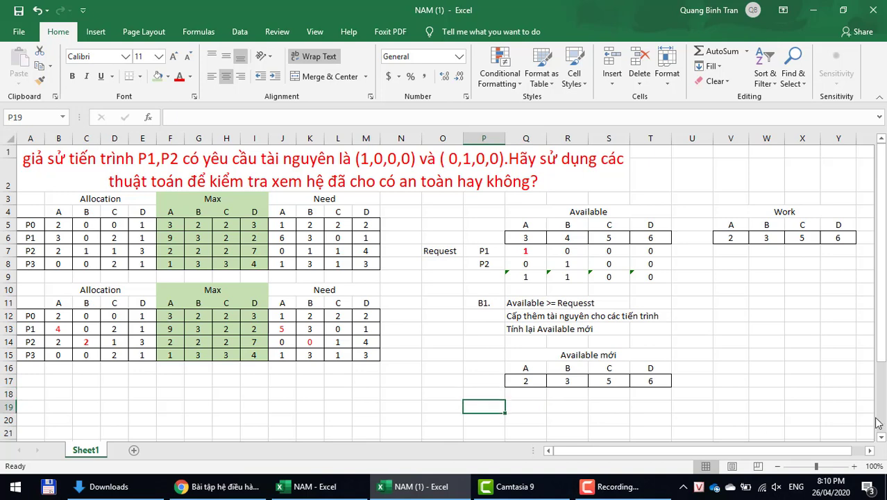
type("B2.")
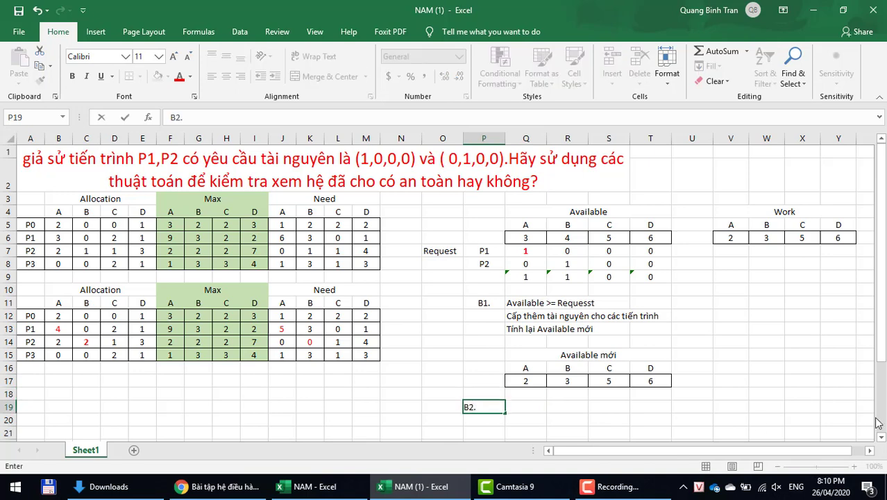
key("Tab")
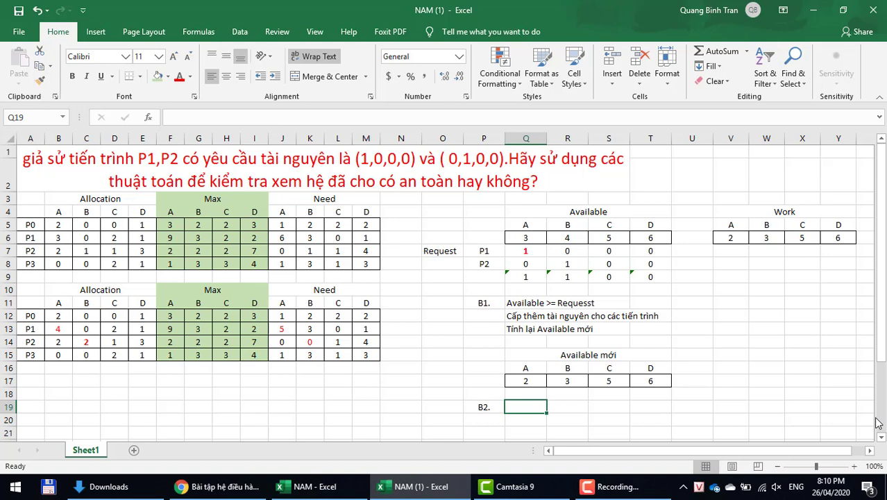
type("Need (i")
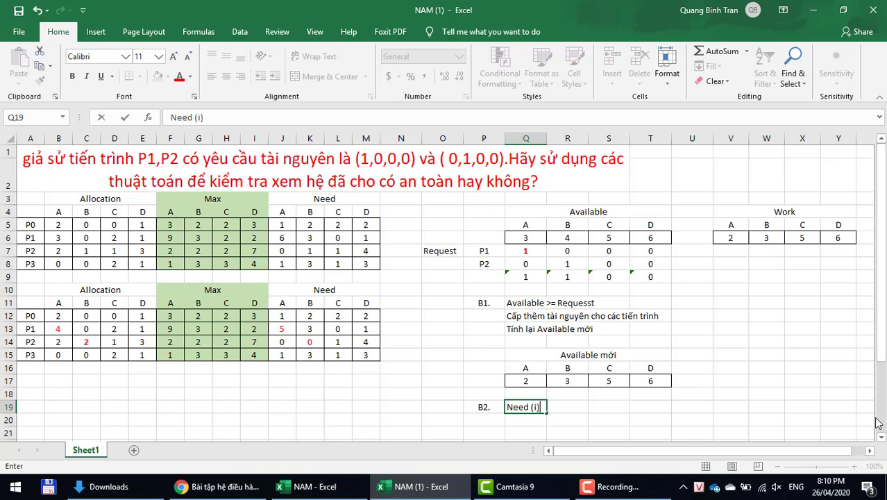
type(") <= Work (")
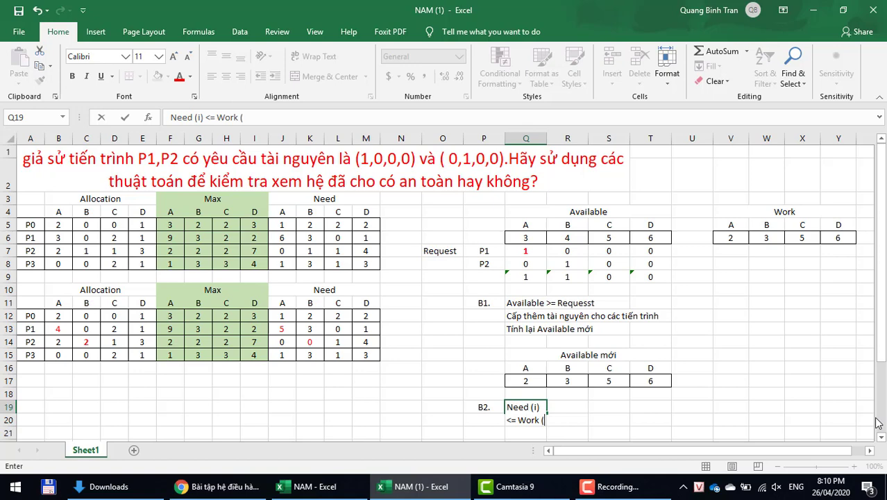
type("Availa")
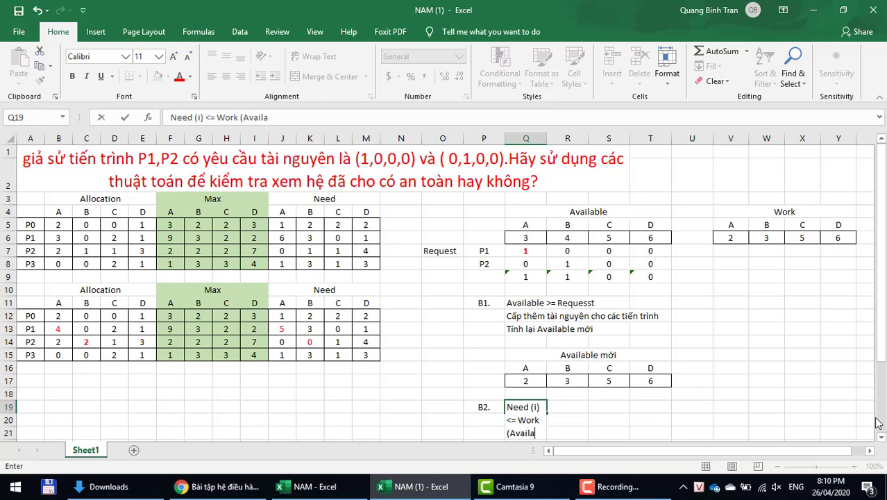
type("ble")
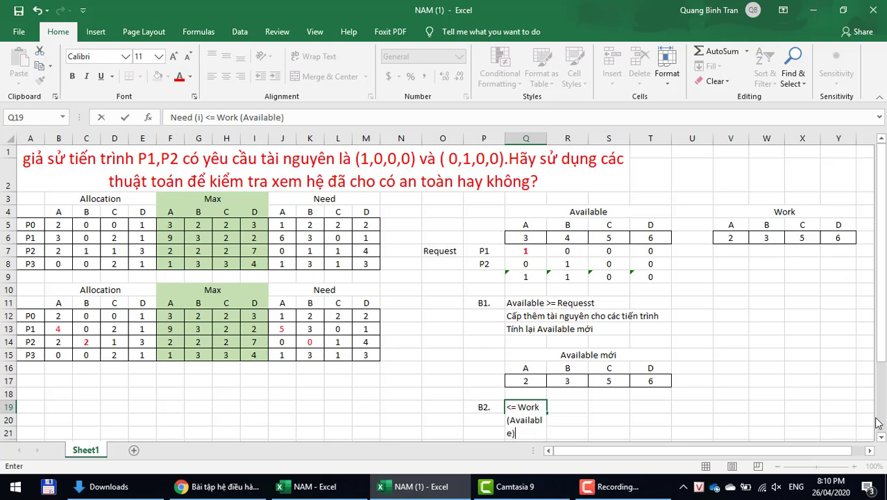
key("Return")
Step: Turn off text wrapping for the B2 condition in Q19 so it stays on one line
left_click(522, 386)
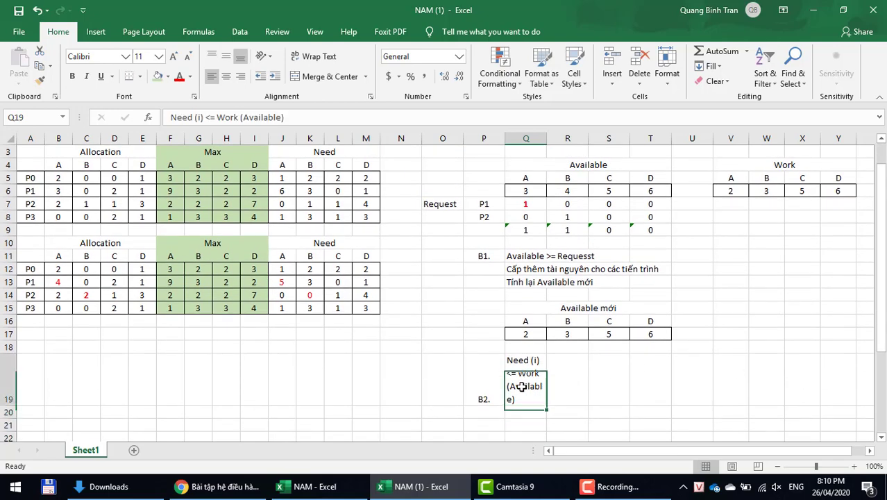
left_click(313, 56)
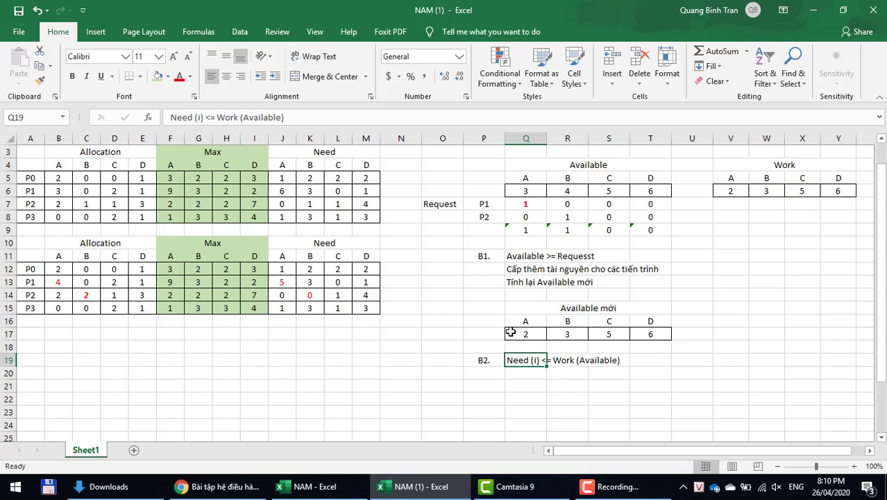
left_click(567, 402)
left_click(518, 361)
scroll(808, 421, "down", 1)
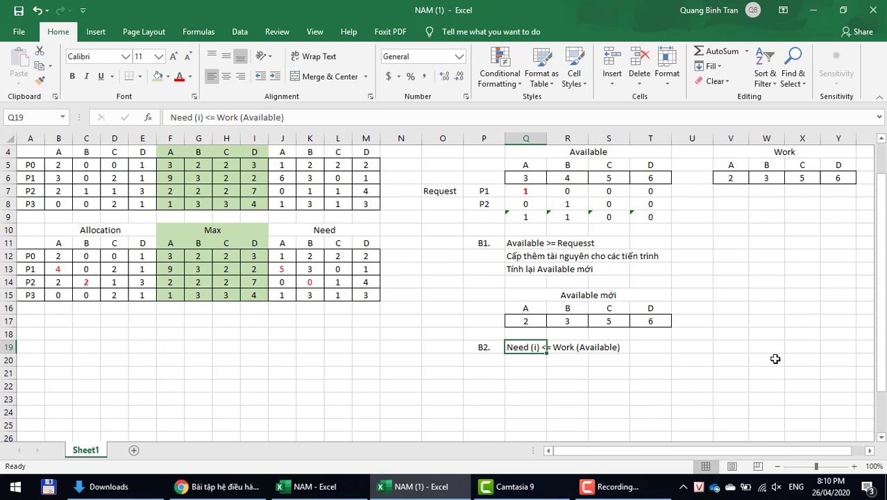
Step: Compare P0's Need row with Work and mark it "ok" in N12
left_click(281, 255)
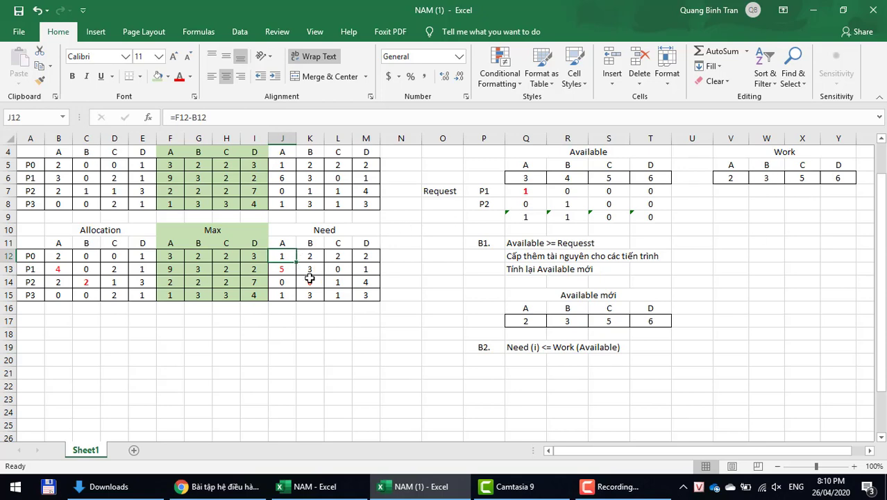
left_click(393, 257)
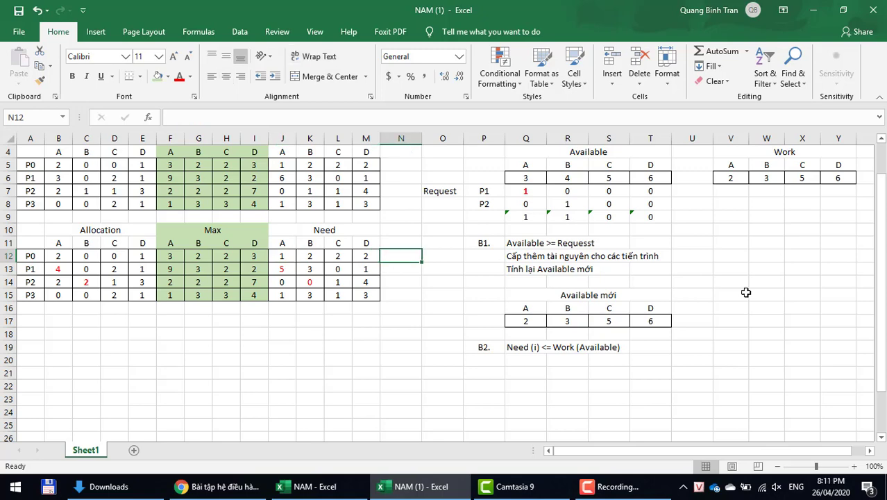
type("ok")
key("Return")
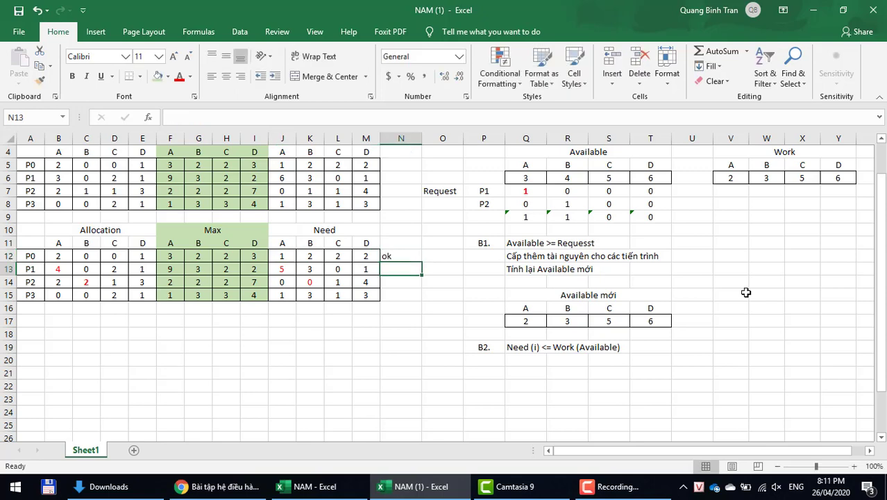
Step: Check the Need rows of P1 and P2 against Work and enter "ok" beside P2 in N14
left_click(736, 178)
left_click(291, 268)
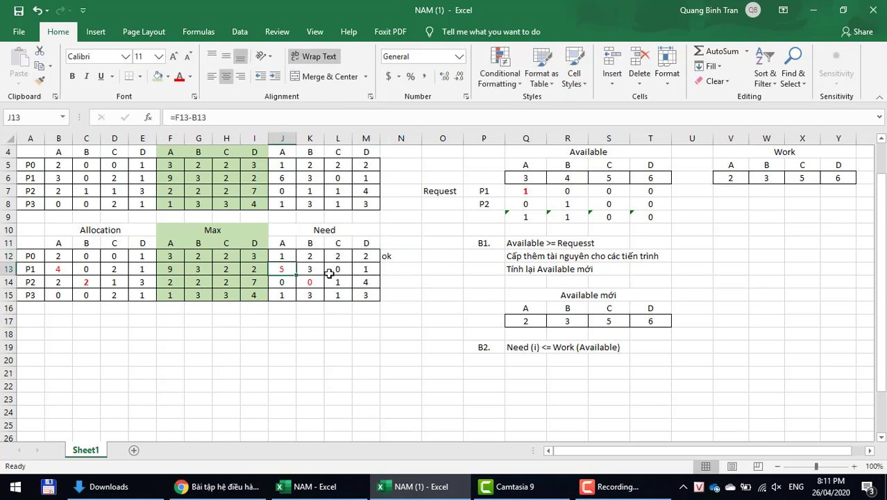
left_click(730, 178)
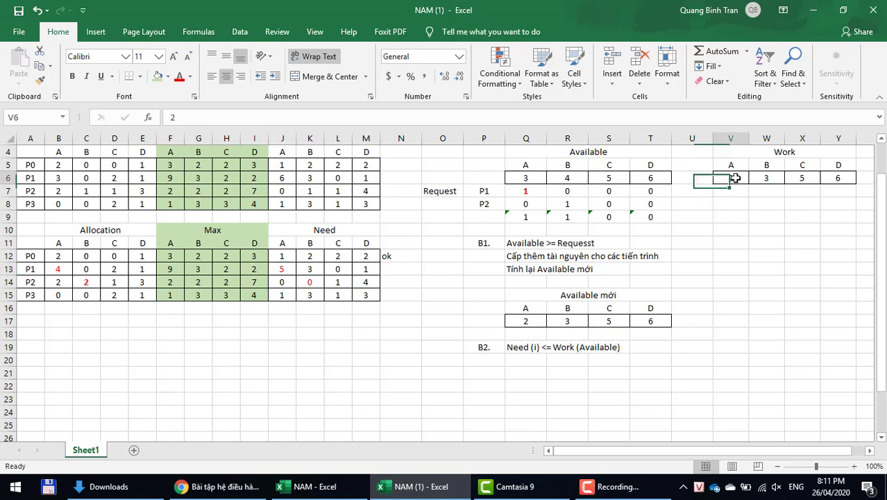
left_click_drag(284, 281, 387, 281)
left_click(388, 280)
type("ok")
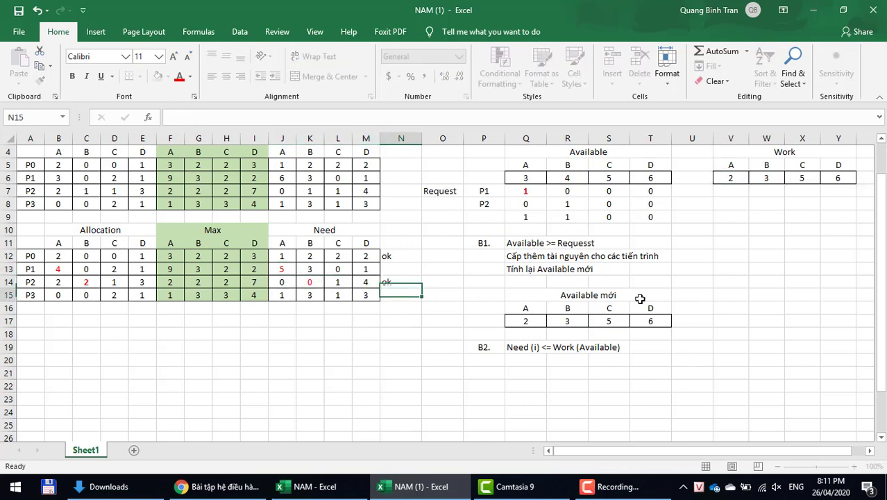
key("Return")
Step: Check P3's Need values in J15:M15 against Work and enter "ok" in N15
left_click(291, 295)
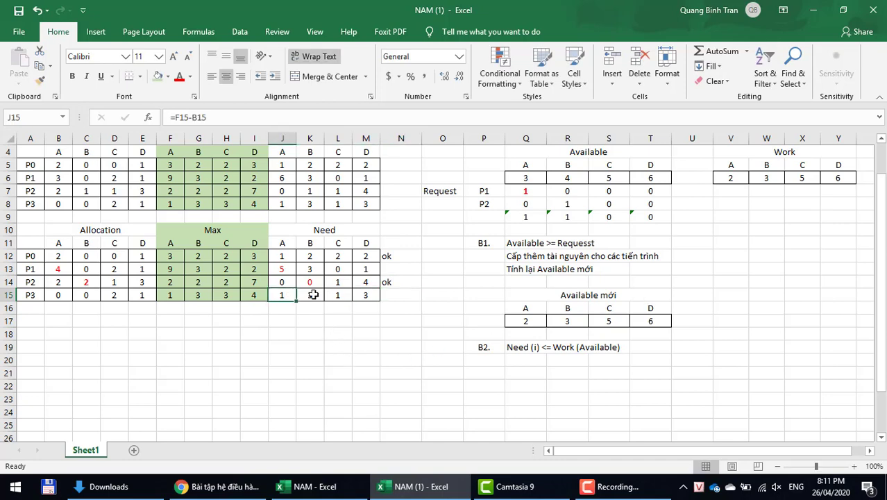
left_click(310, 294)
left_click(337, 295)
left_click(366, 295)
left_click(400, 294)
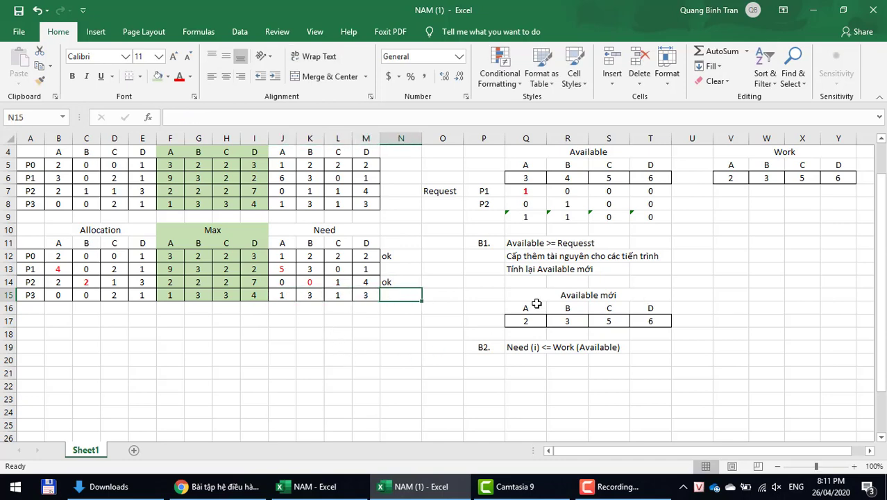
type("ok")
key("Return")
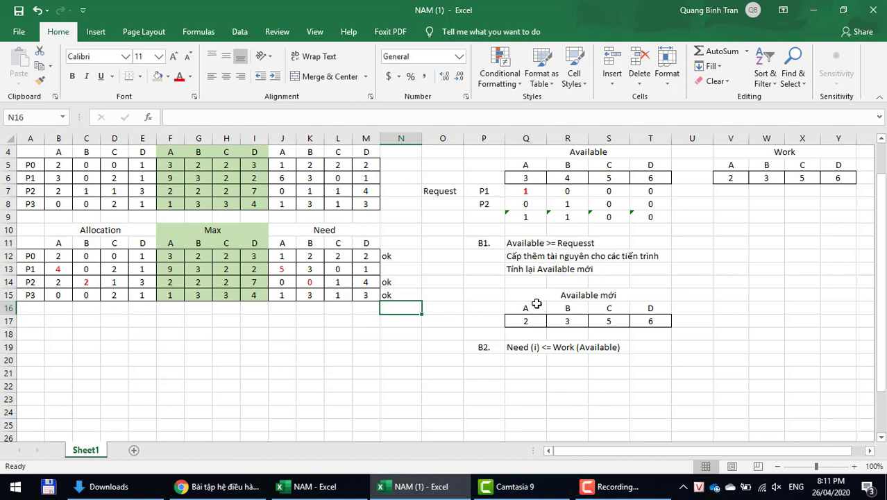
left_click(405, 256)
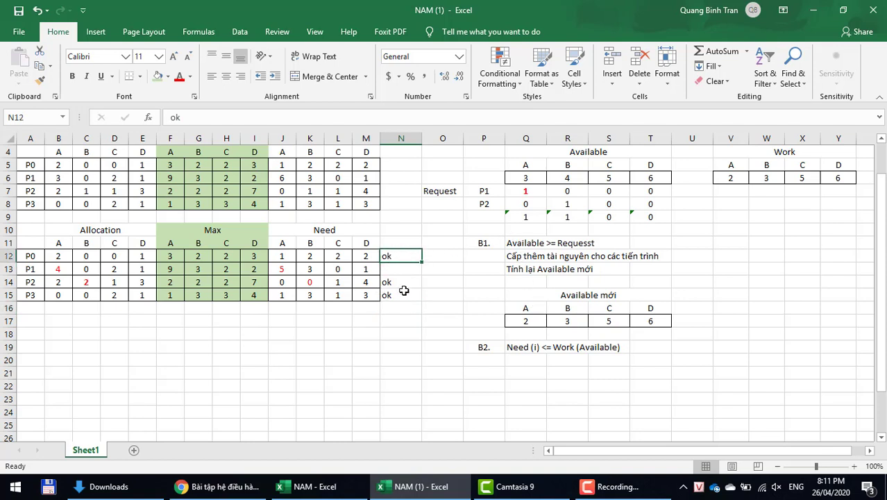
left_click(405, 285)
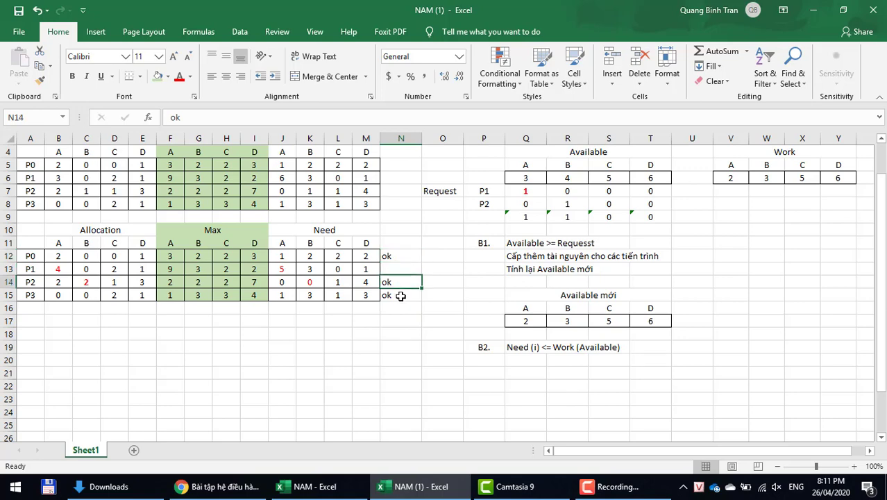
left_click(401, 297)
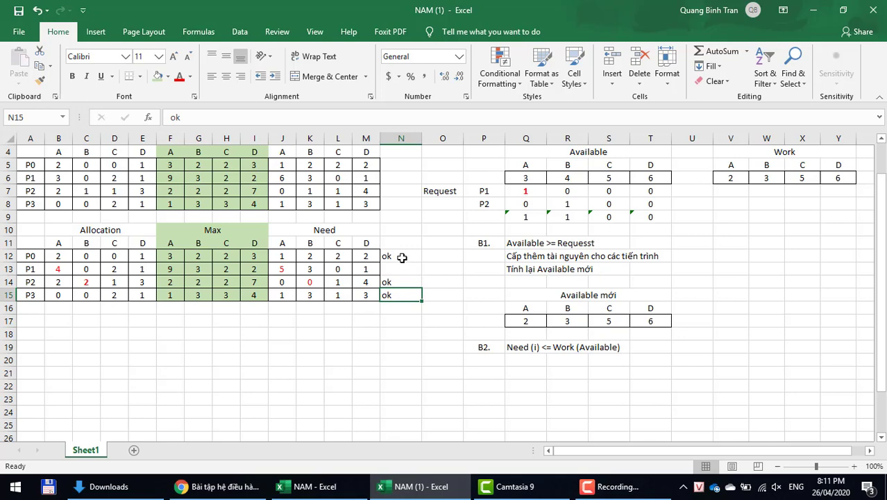
Step: Label U7 "P0" beside the Work table and centre the contents of column U
left_click(687, 191)
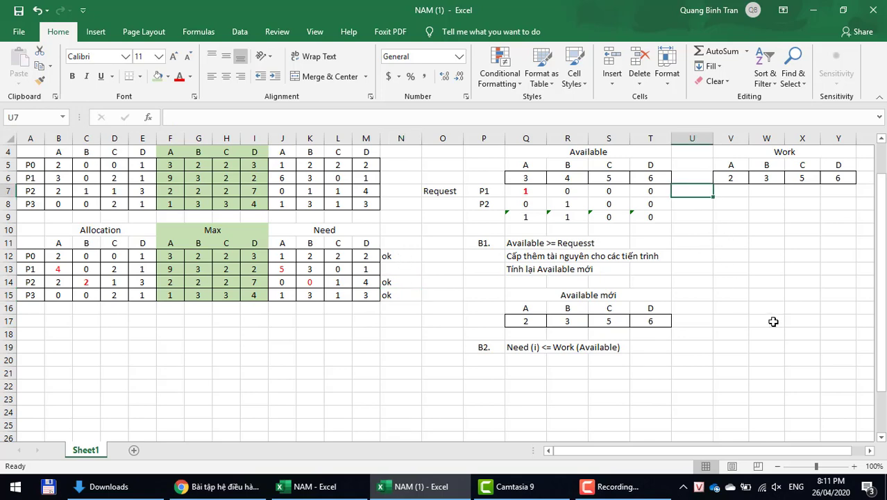
type("P")
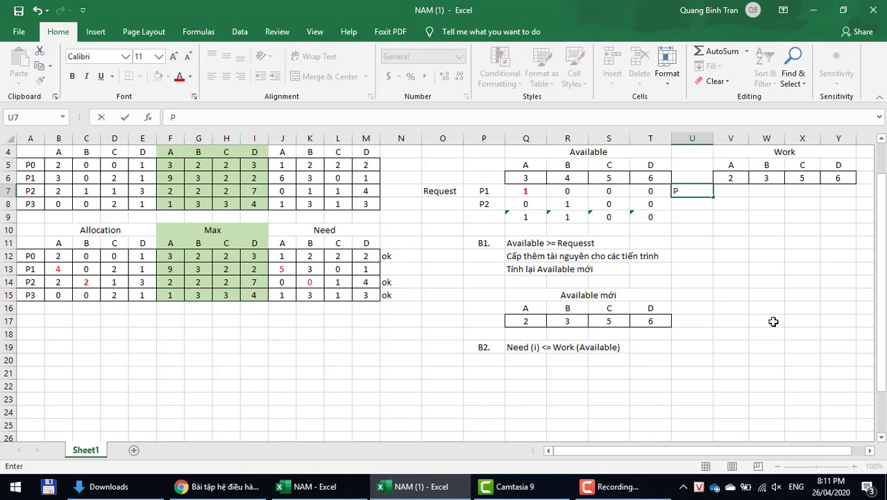
type("0")
left_click_drag(748, 297, 729, 295)
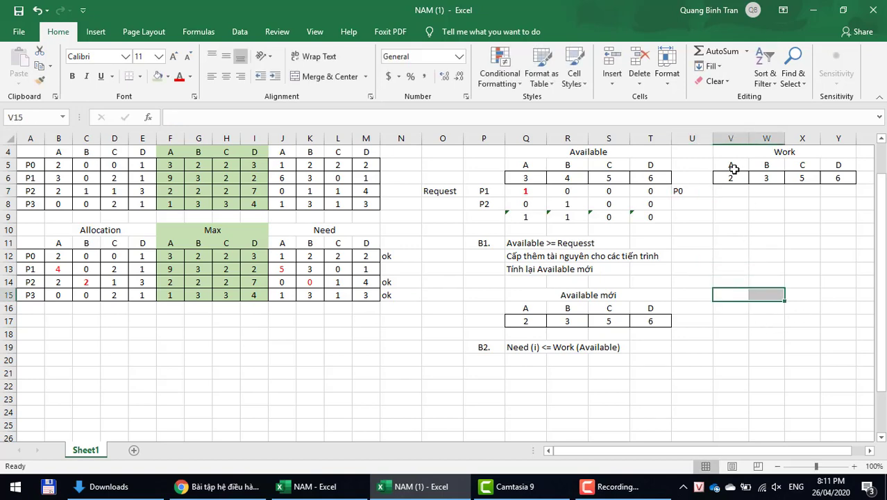
left_click(692, 138)
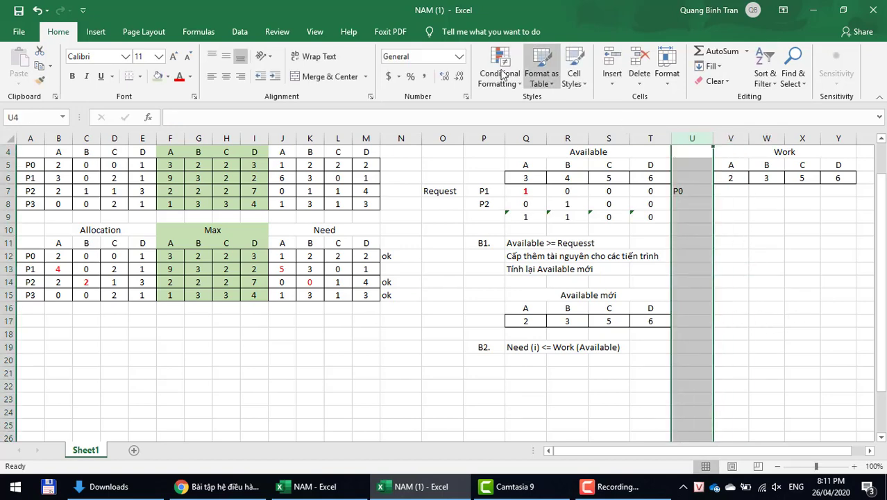
left_click(226, 76)
Step: Compute P0's Work row by entering =V6+B12 in V7 and filling it across to Y7
left_click(738, 195)
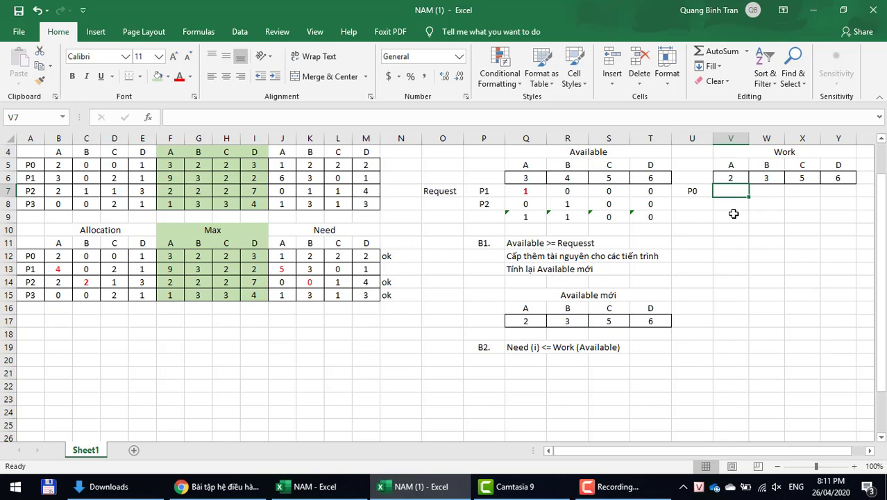
type("=")
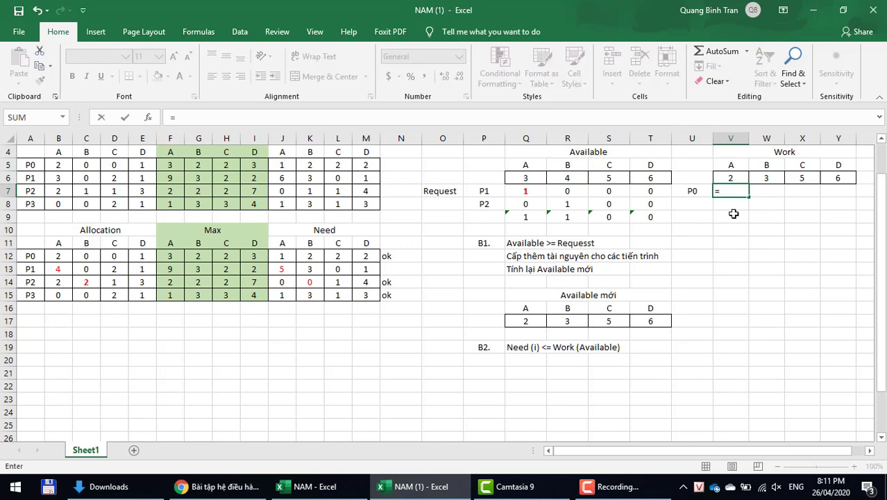
left_click(725, 176)
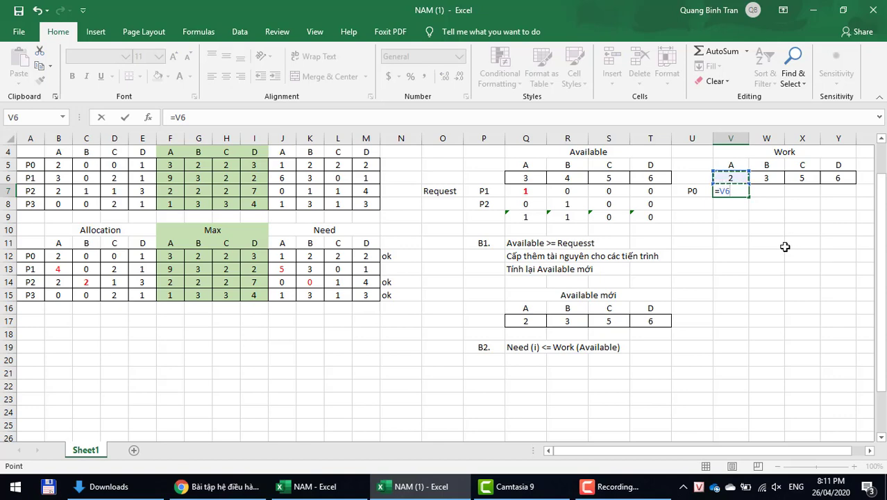
type("+")
left_click(57, 255)
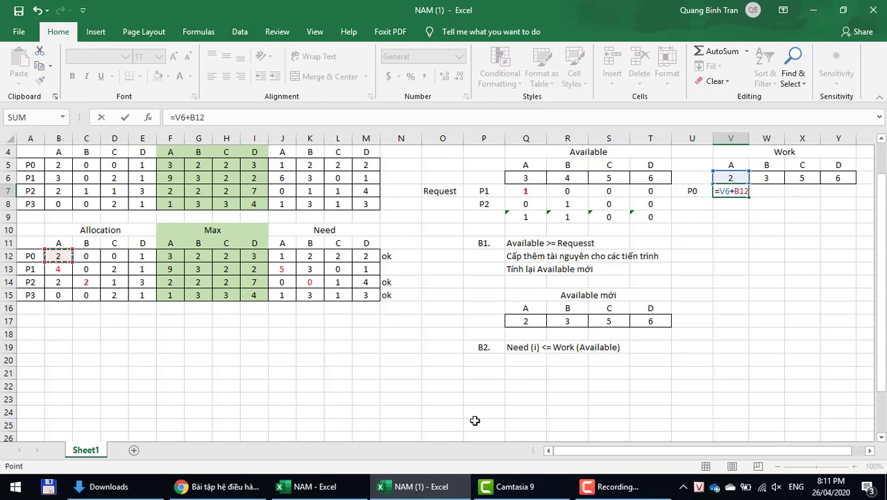
key("Return")
left_click(740, 192)
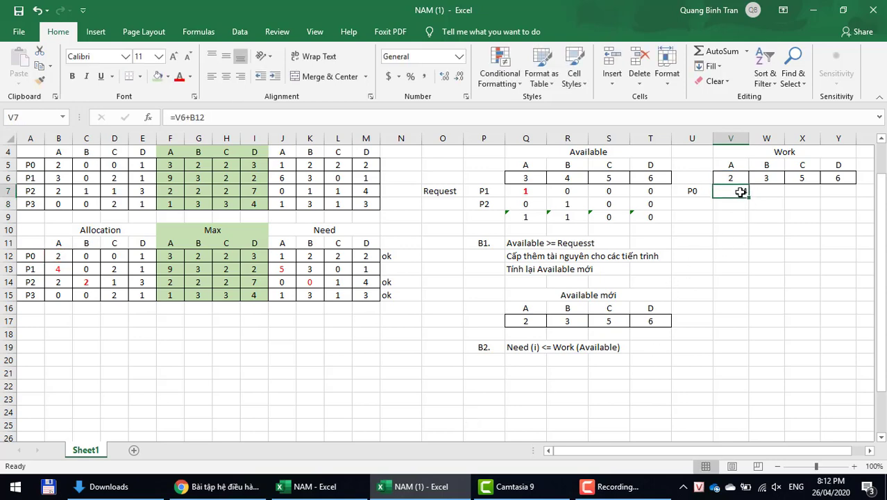
left_click_drag(748, 198, 851, 204)
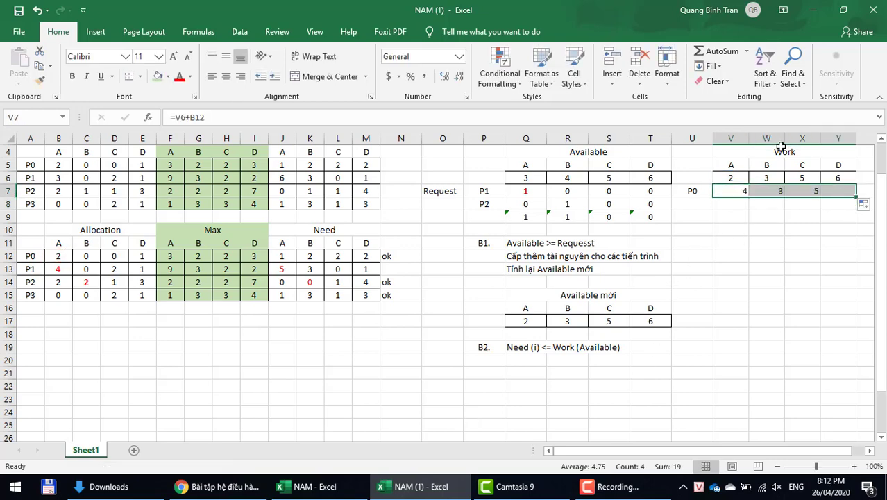
Step: Centre the contents of the Work table's columns V to Y
left_click_drag(732, 137, 843, 137)
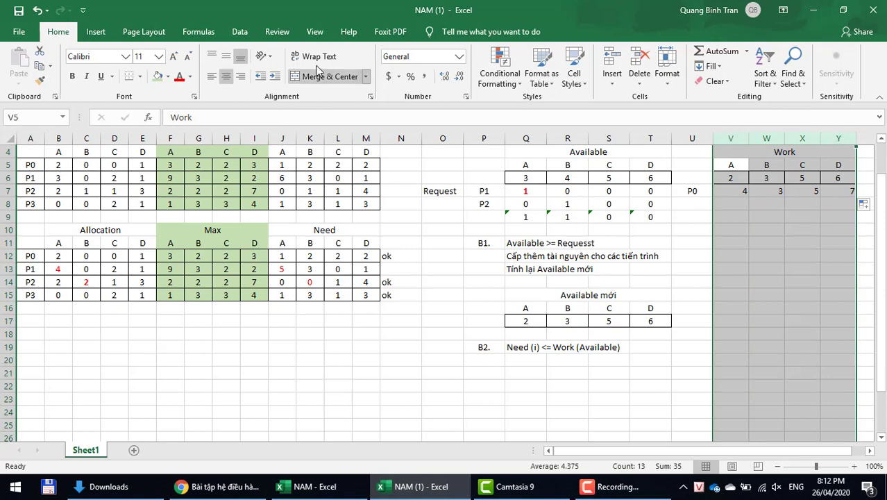
left_click(225, 77)
left_click(225, 77)
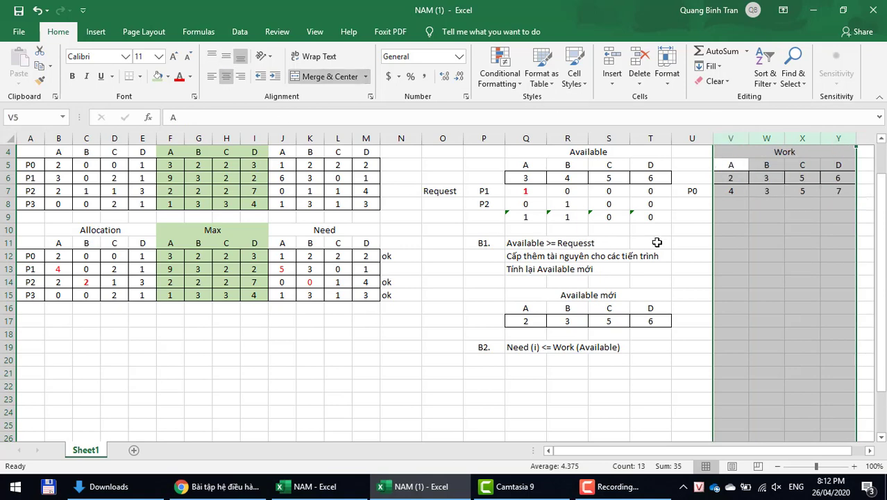
left_click(732, 190)
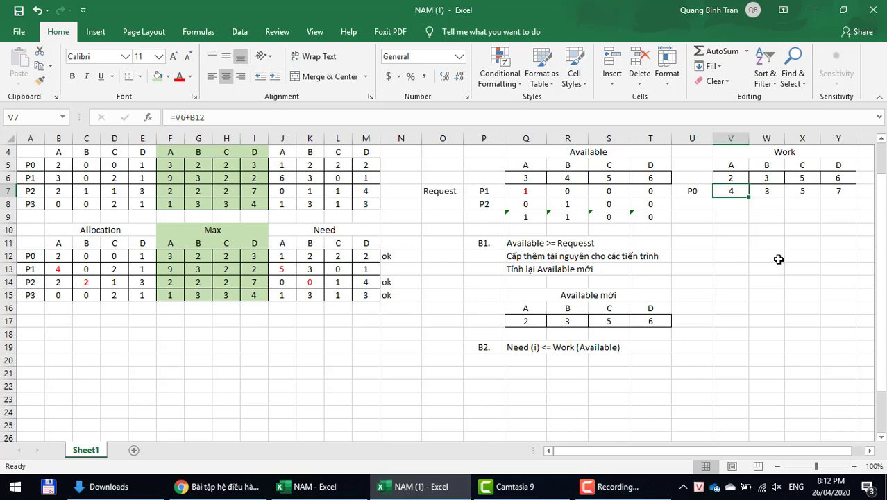
Step: Clear the "ok" marks in N12:N15 and shade the P0 label in A12 green
left_click_drag(403, 257, 410, 299)
key("Delete")
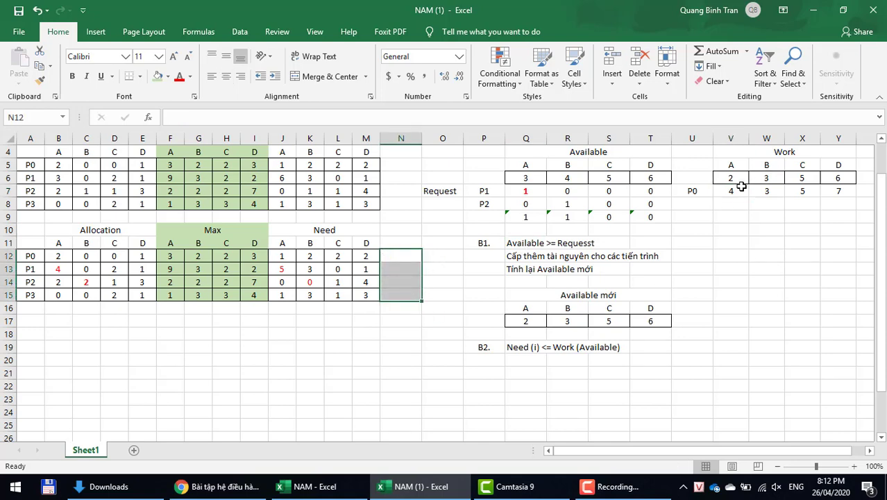
left_click_drag(733, 189, 836, 190)
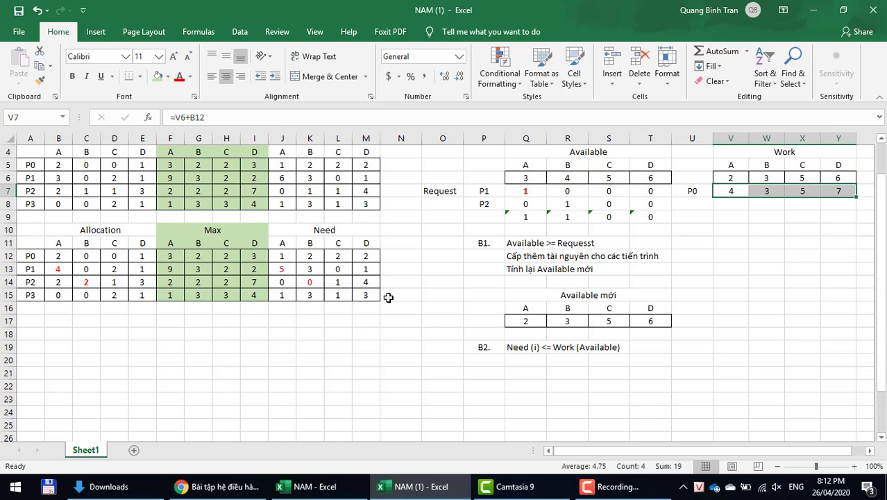
left_click(31, 256)
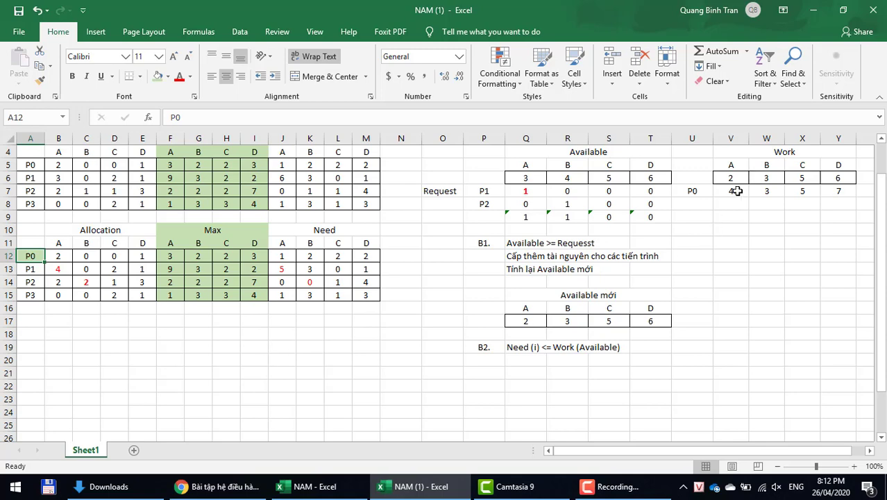
Step: Check the Need values of P1 and P2 against P0's Work row and label U8 "P2"
left_click(289, 270)
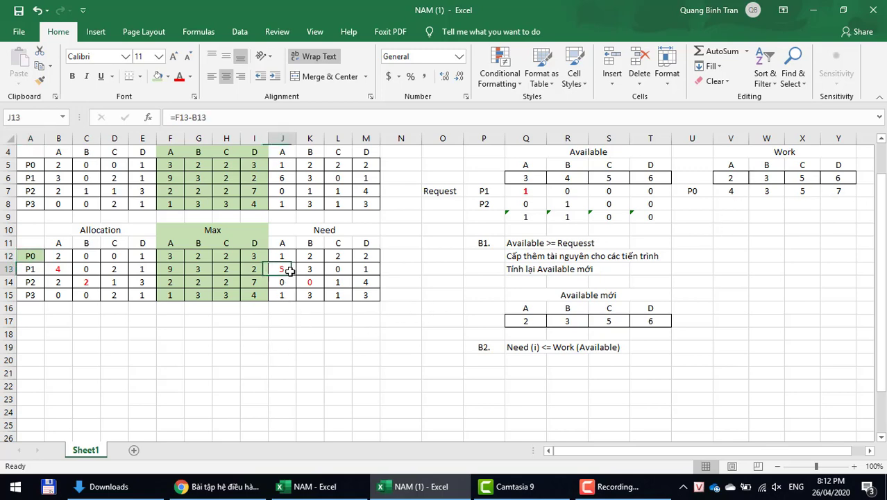
left_click(288, 283)
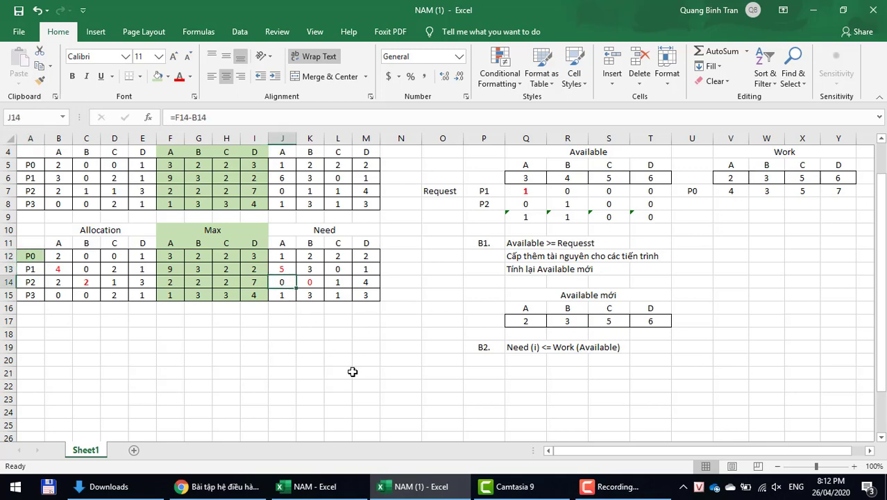
left_click(686, 206)
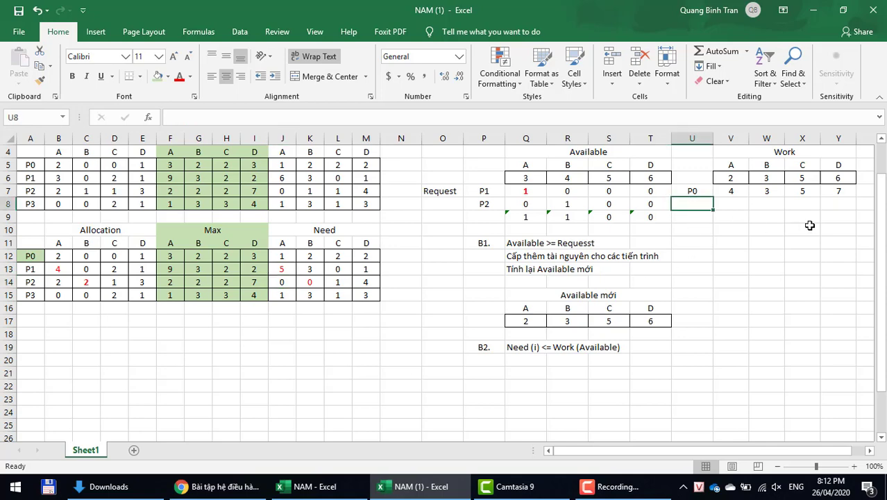
type("P2")
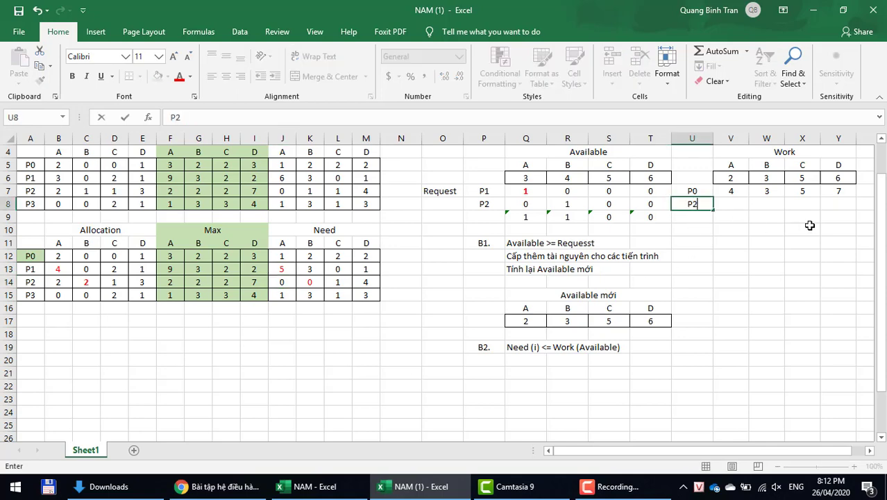
key("Tab")
Step: Enter =V7+B14 in V8, fill it across to Y8, and shade the P2 label in A14 green
type("=")
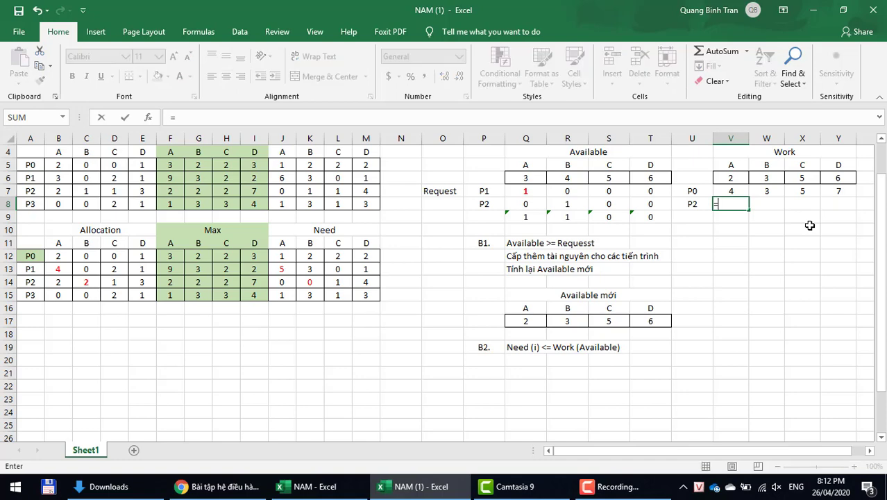
left_click(725, 193)
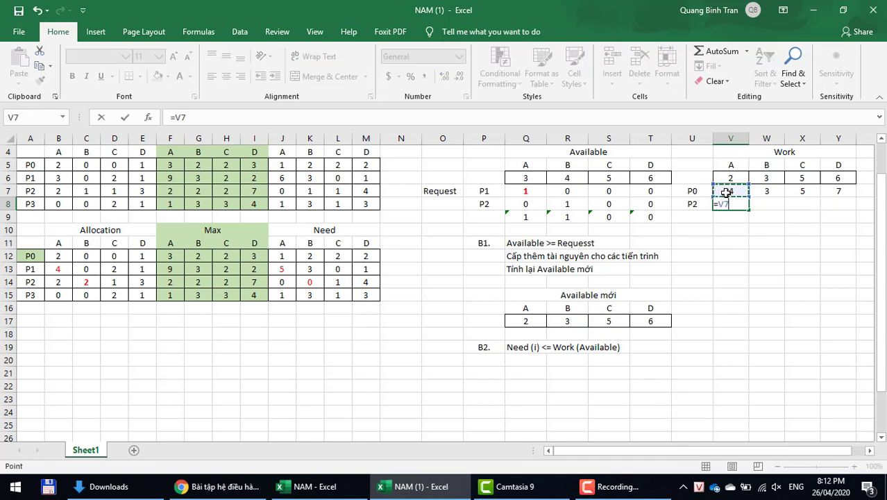
type("+")
left_click(51, 283)
key("Return")
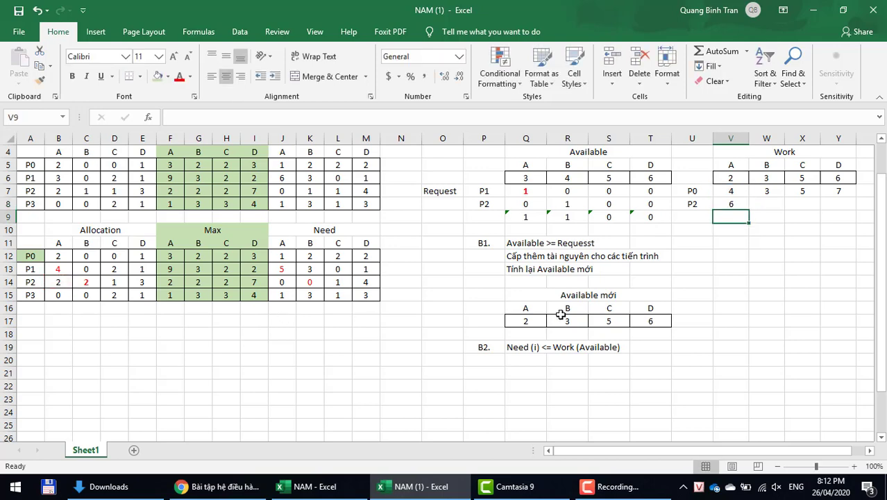
left_click(729, 203)
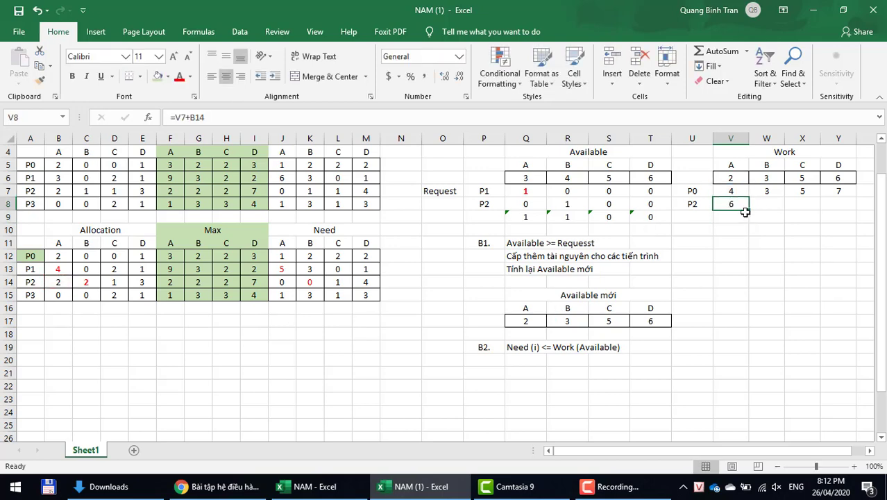
left_click_drag(747, 210, 853, 210)
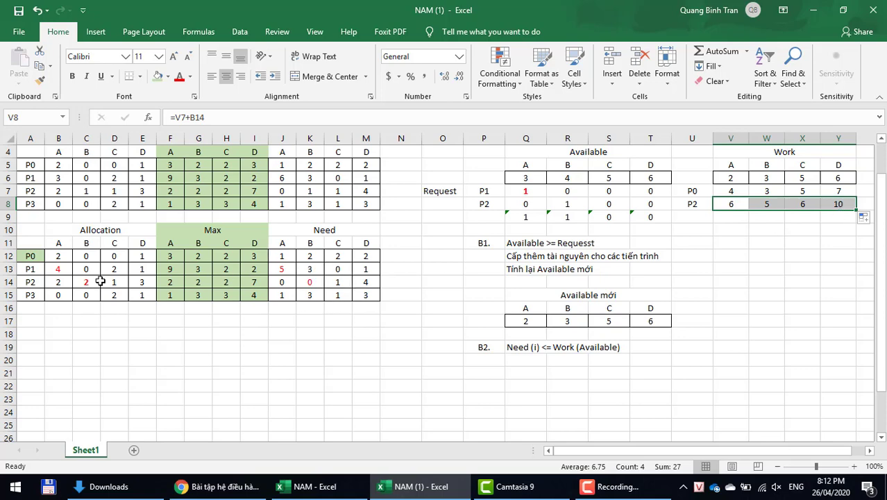
left_click(30, 282)
left_click(156, 81)
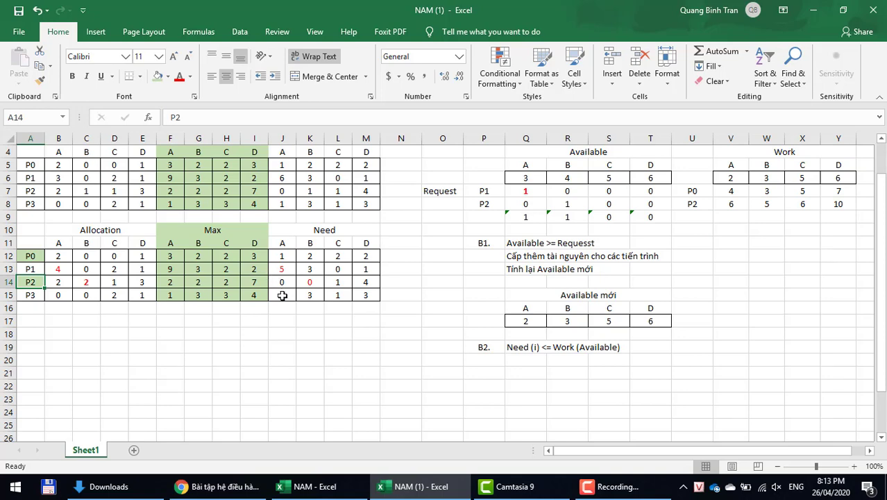
Step: Check P1's Need starting at J13 against P2's Work row and label U9 "P1"
left_click(287, 271)
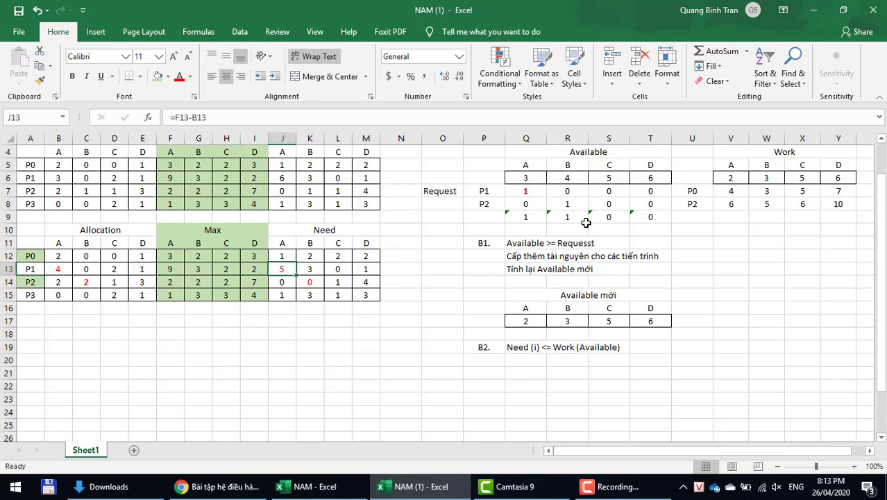
left_click(694, 217)
type("P1")
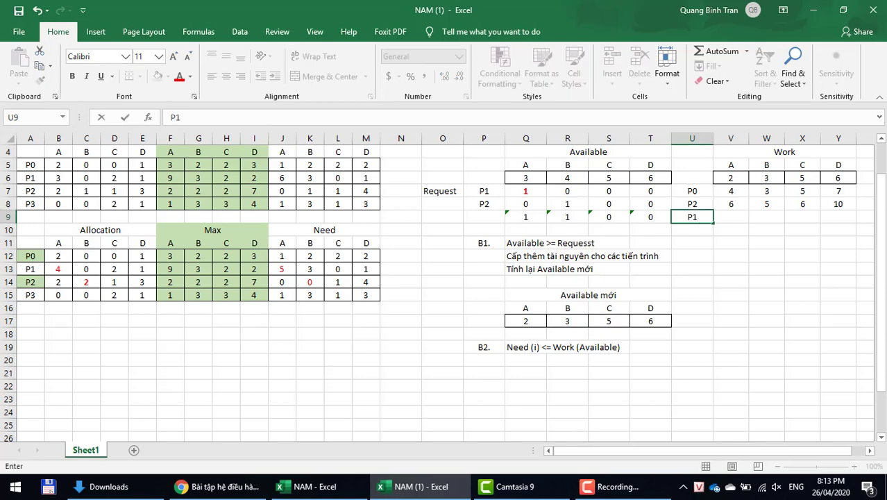
Step: Compute P1's Work row by entering =V8+B13 in V9 and filling it across to Y9
left_click(734, 217)
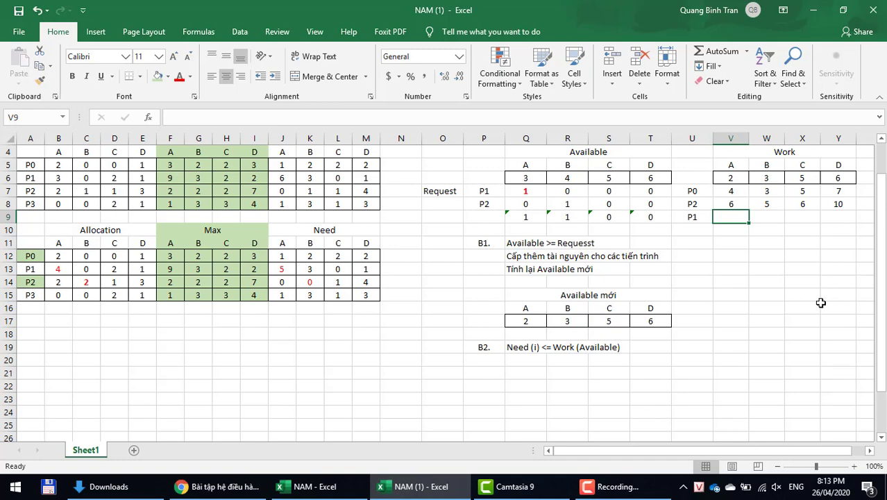
type("=")
left_click(742, 202)
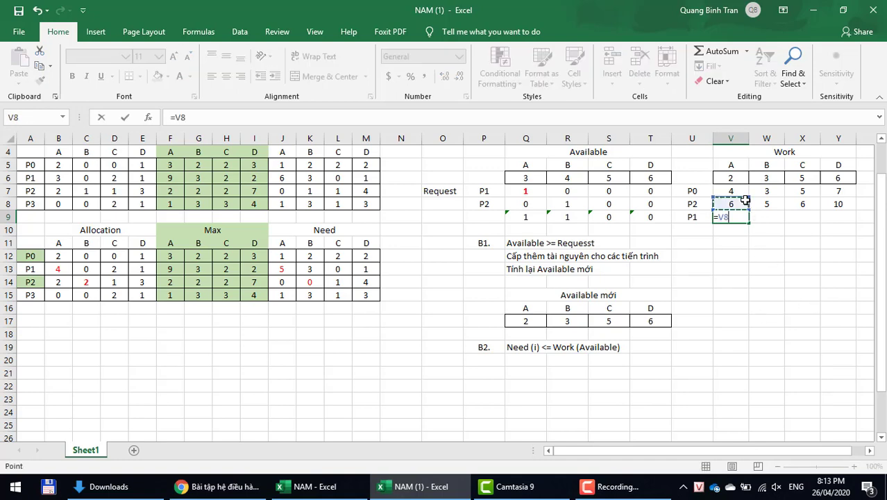
type("+")
left_click(58, 269)
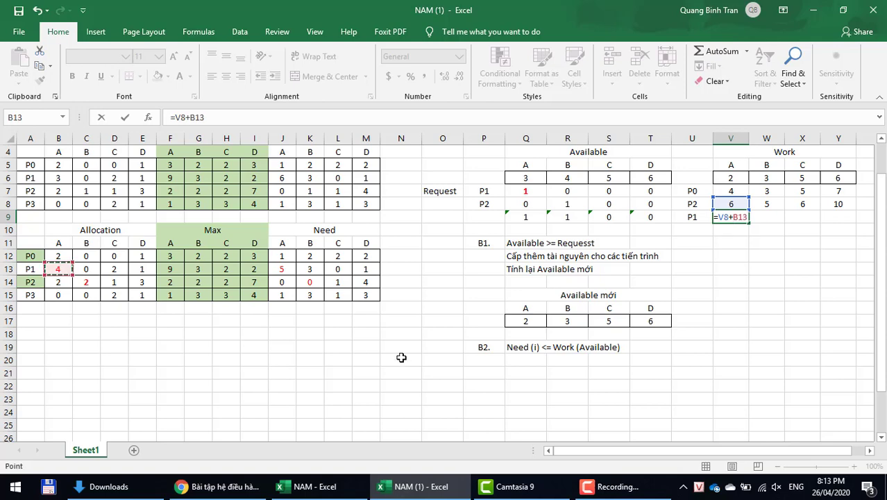
key("Return")
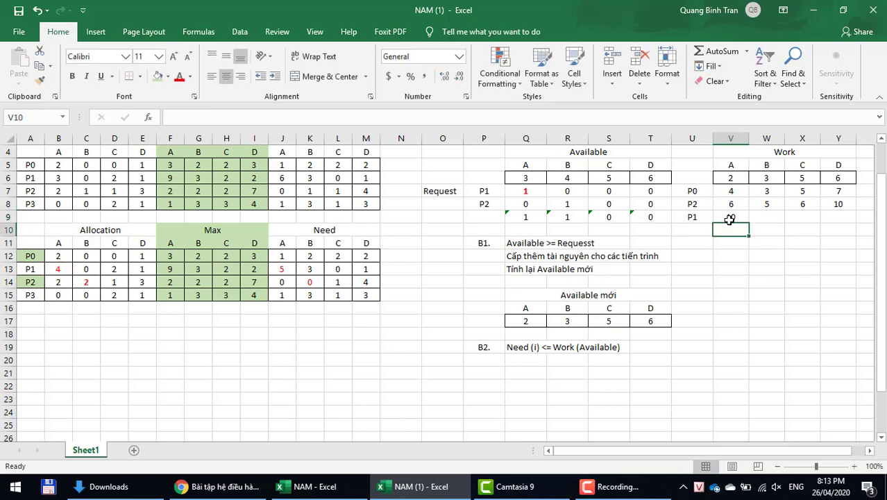
left_click(736, 220)
left_click_drag(750, 224, 855, 228)
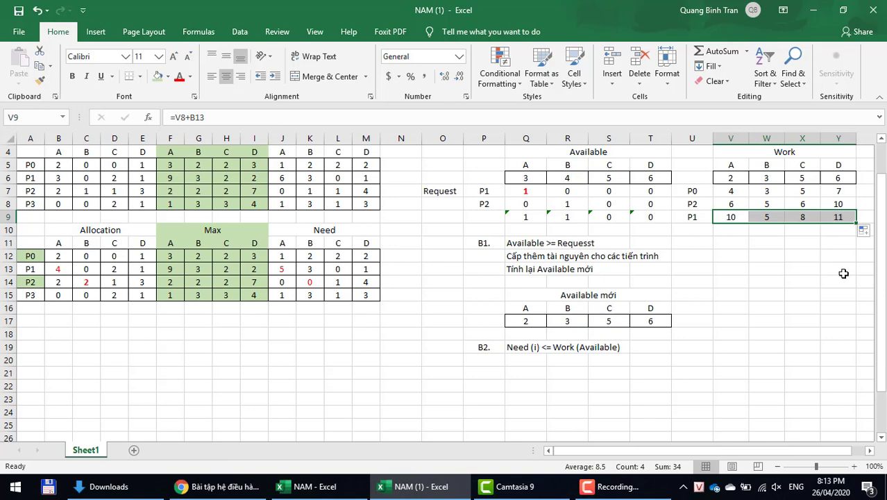
Step: Label U10 "P3" and compute its Work row with =V9+B15 in V10, filled across to Y10
left_click(692, 232)
type("P3")
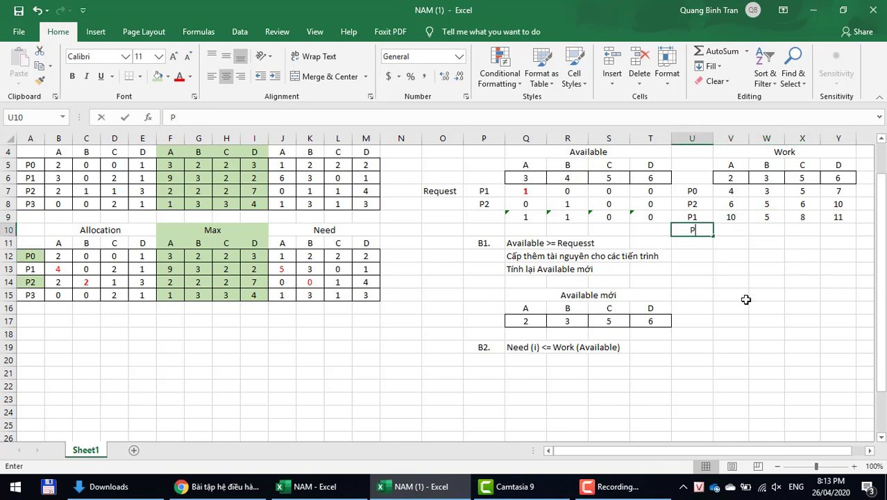
left_click(739, 227)
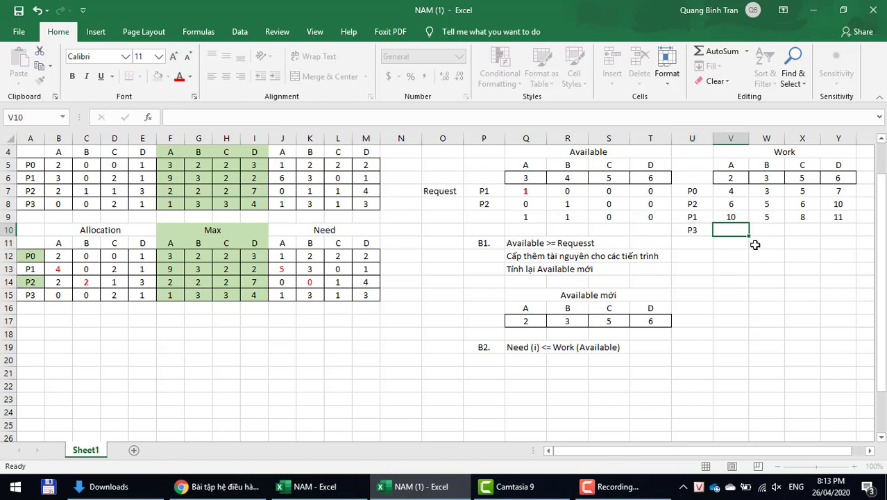
type("=")
left_click(740, 218)
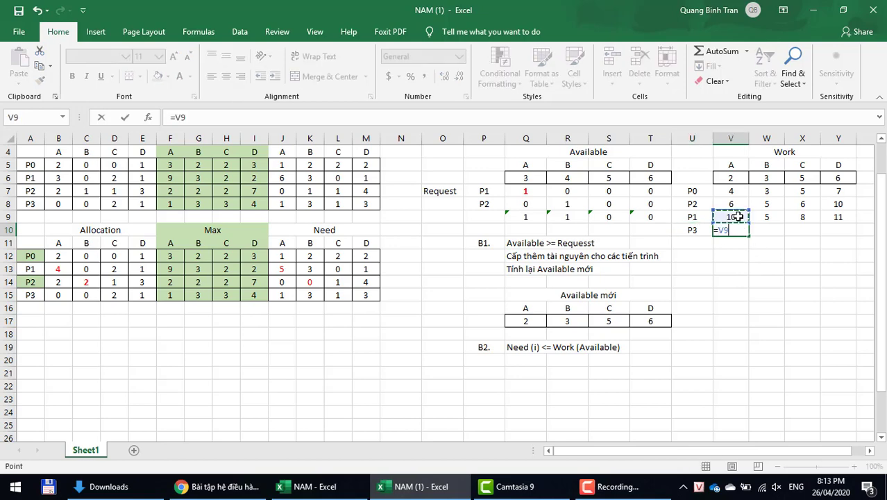
type("+")
left_click(55, 292)
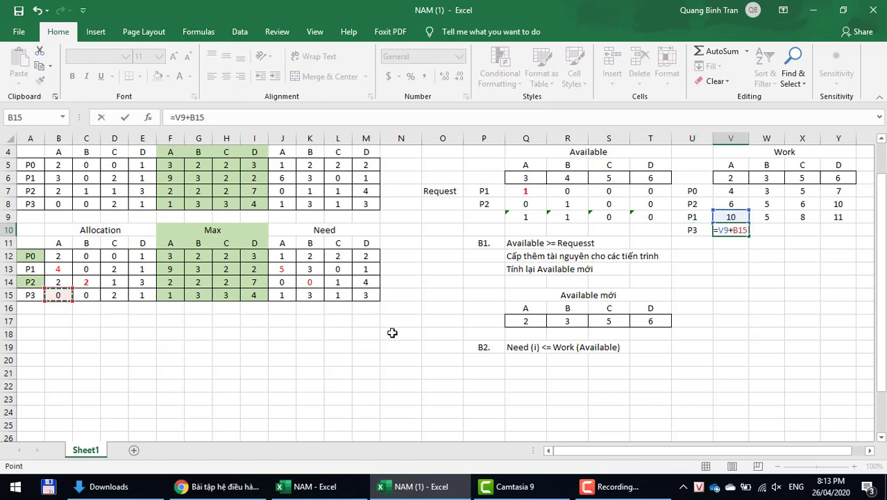
key("Return")
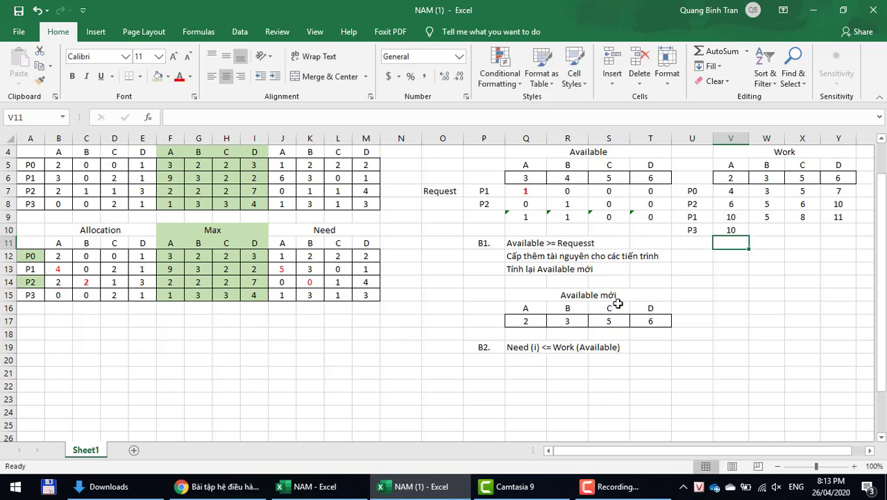
left_click(741, 232)
left_click_drag(750, 235, 846, 233)
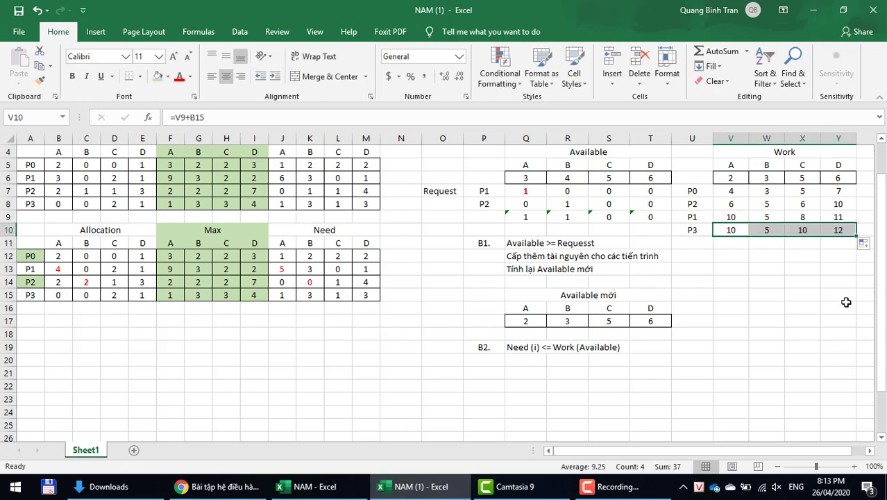
Step: Label P21 "B3." and enter "Kiểm tra lại kq" beside it in Q21
left_click(796, 294)
left_click(502, 373)
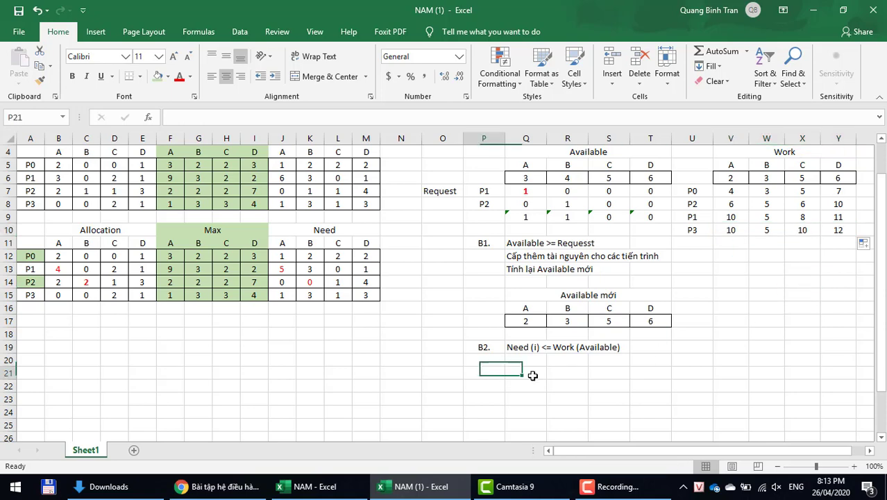
type("B3.")
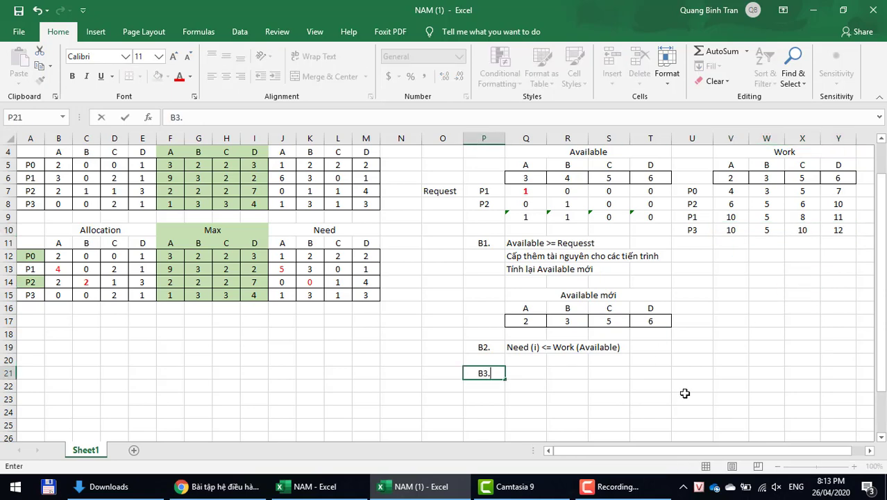
key("Tab")
type("Kiểm tr")
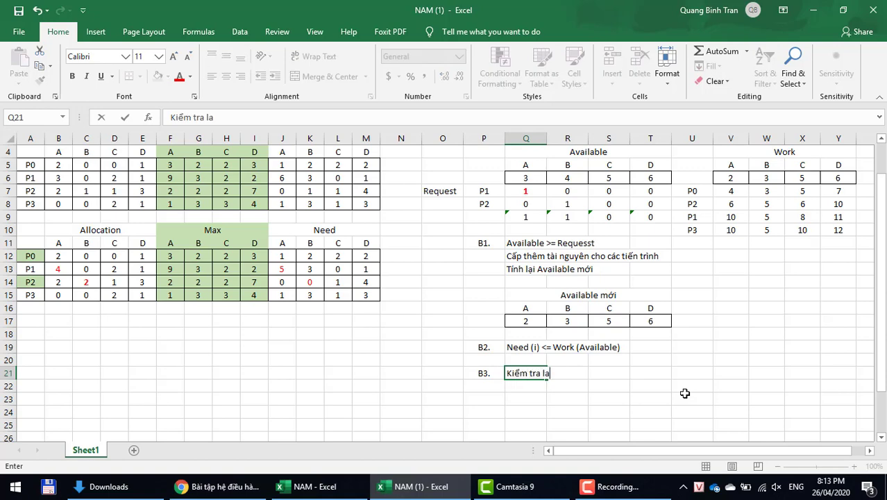
type("a lại kq")
key("Return")
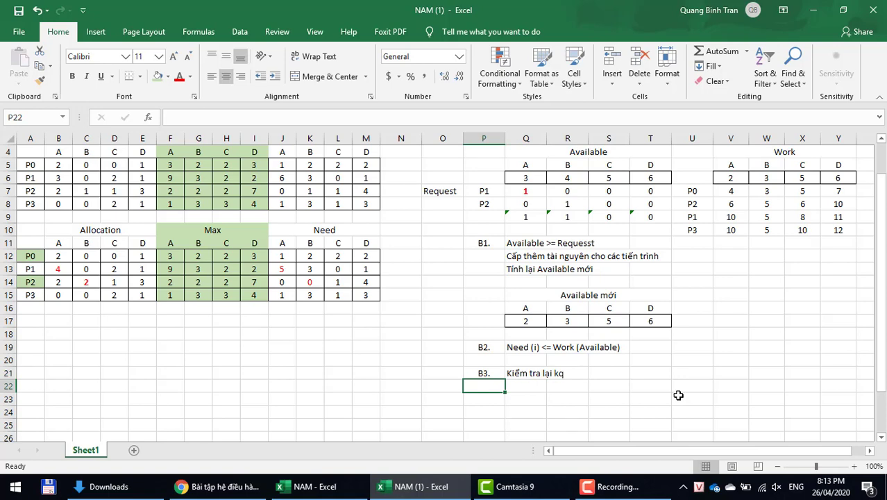
Step: Total the original Allocation table's columns by entering =SUM(B5:B8) in B9 and filling it across to E9
left_click_drag(32, 150, 379, 204)
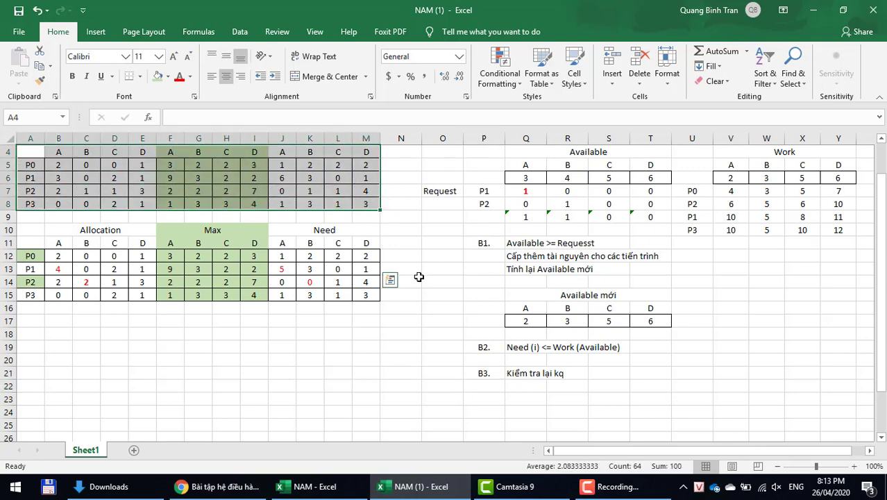
scroll(419, 277, "up", 1)
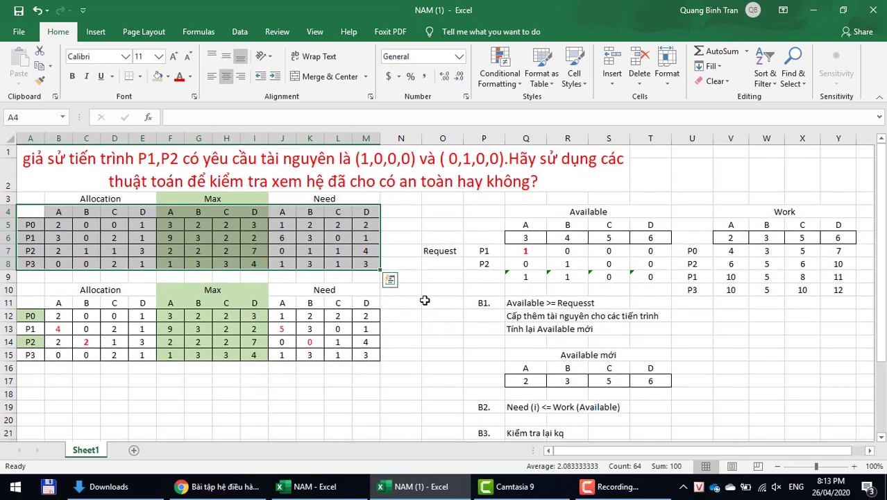
left_click(59, 278)
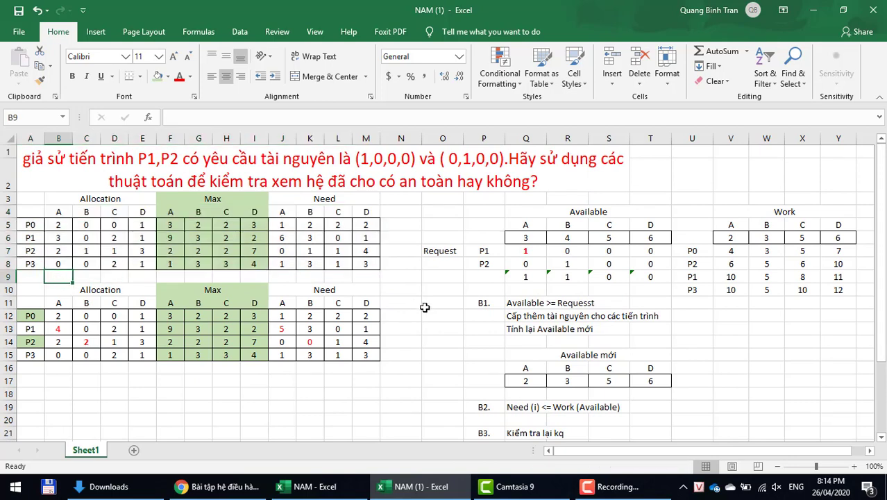
left_click(701, 54)
key("Escape")
key("Down")
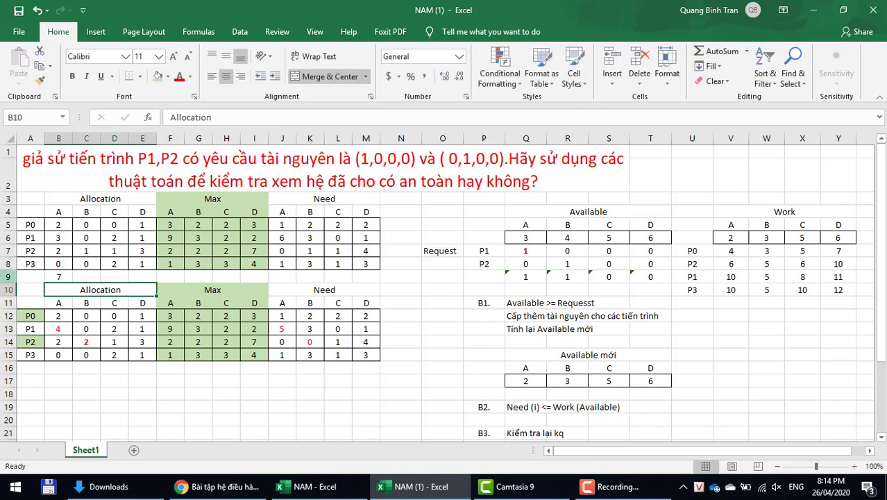
left_click(61, 275)
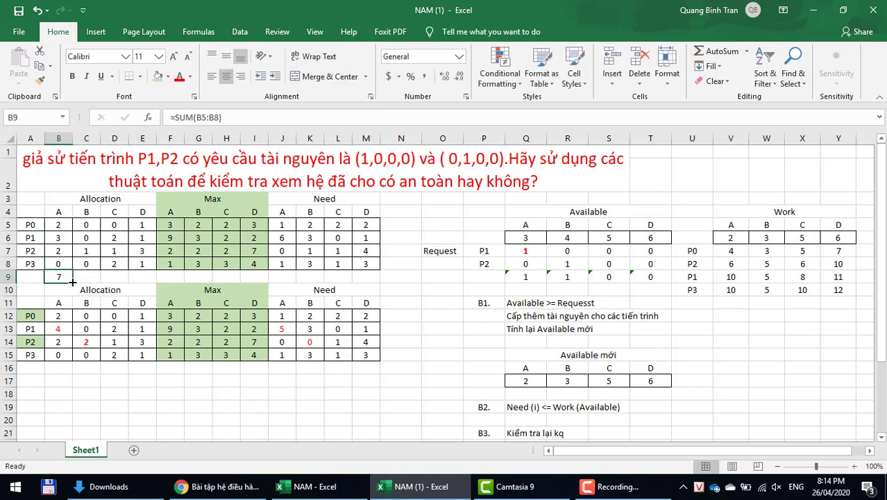
left_click_drag(73, 282, 150, 278)
left_click(89, 276)
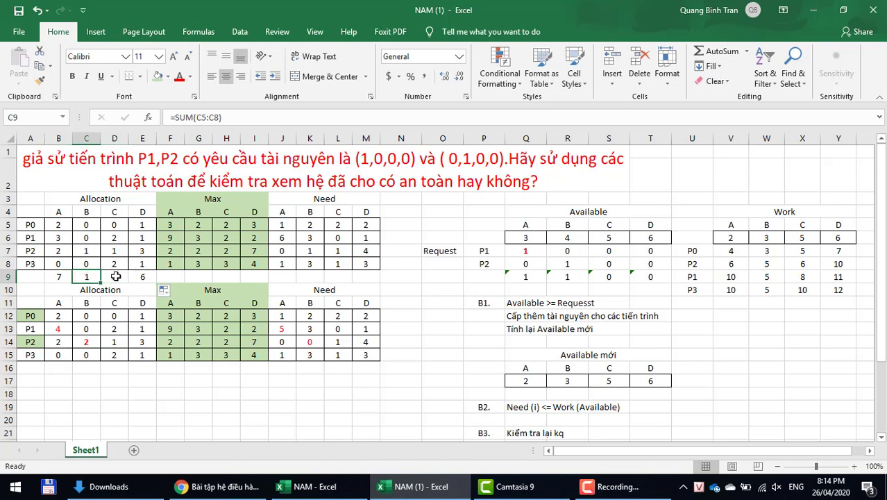
left_click(116, 277)
left_click(143, 276)
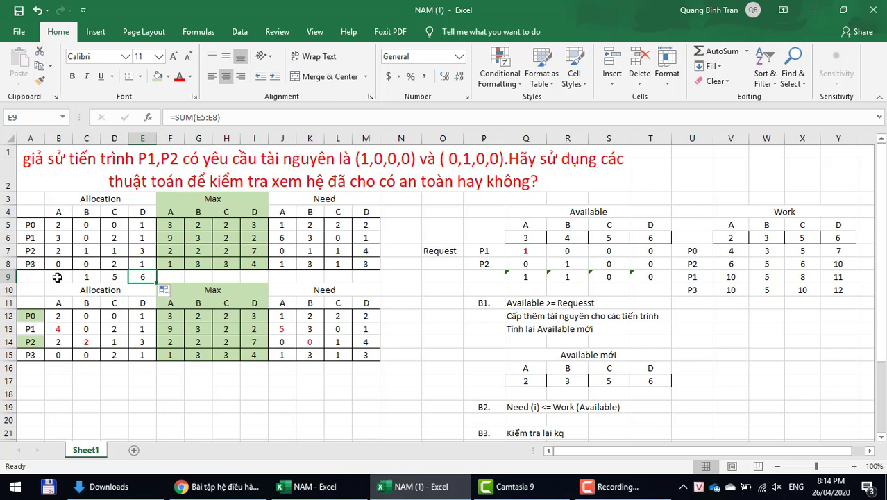
Step: Add the Allocation totals to the original Available row by entering =B9+Q6 in V12 and filling it across to Y12
left_click_drag(57, 277, 142, 277)
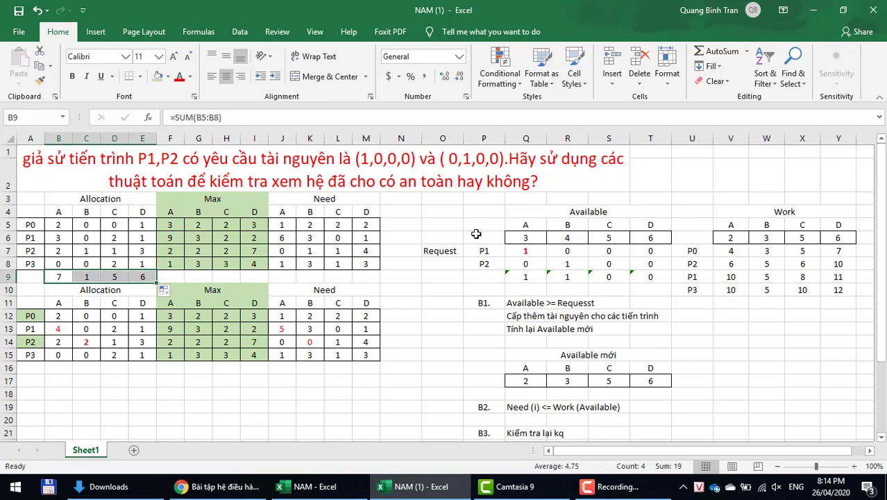
left_click_drag(525, 238, 653, 238)
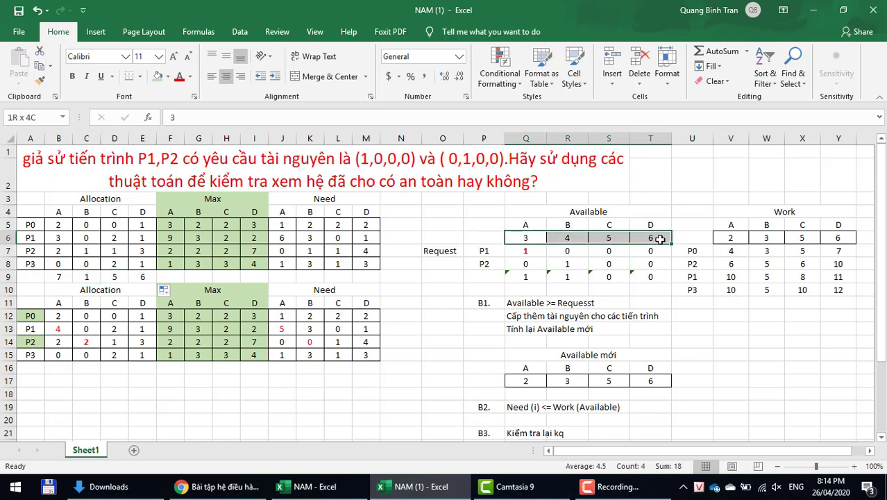
left_click(733, 316)
type("=")
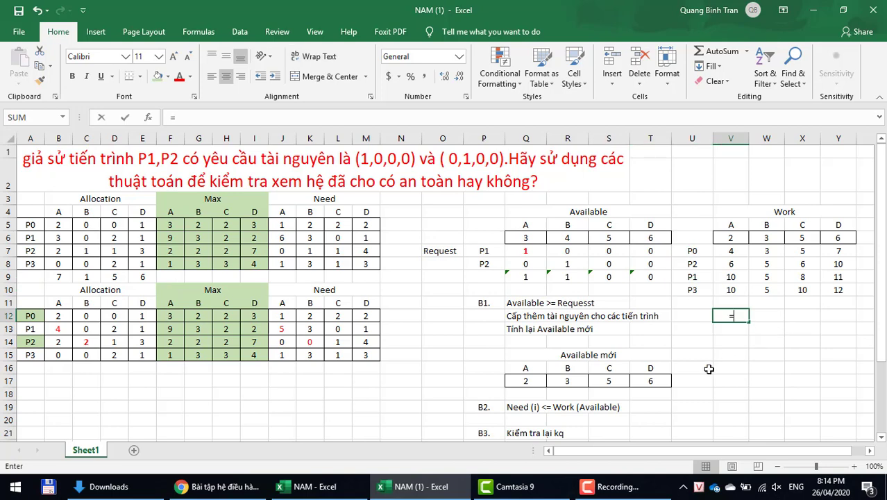
left_click(54, 276)
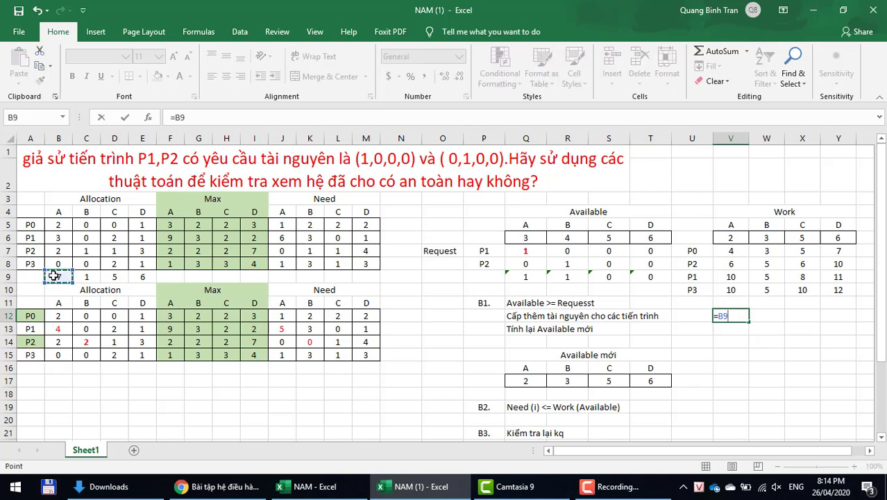
type("+")
left_click(527, 239)
key("Return")
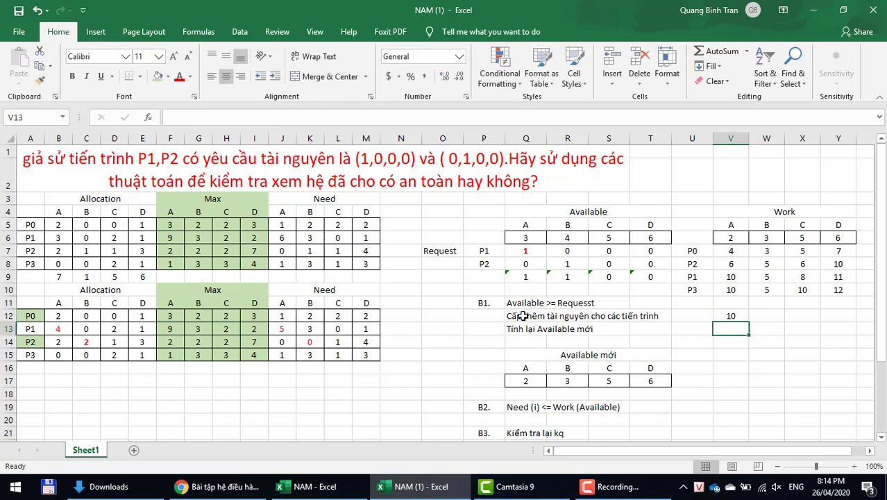
key("Up")
key("Right")
left_click(735, 318)
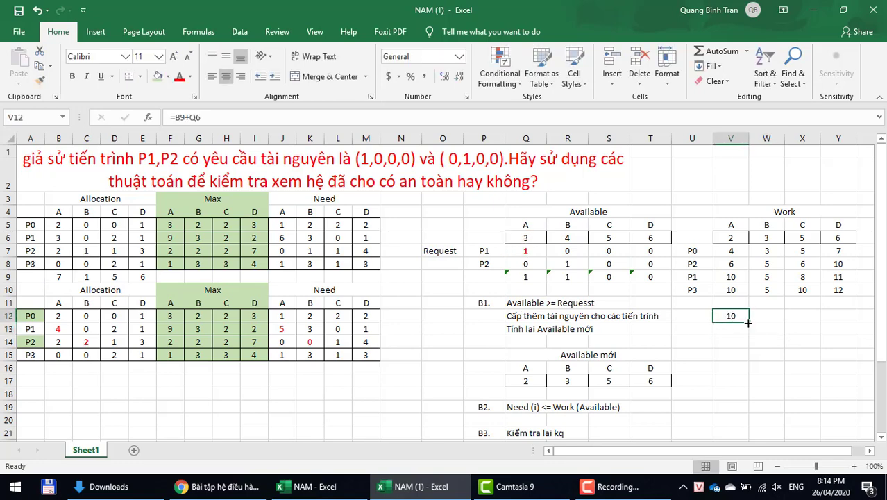
left_click_drag(749, 322, 843, 323)
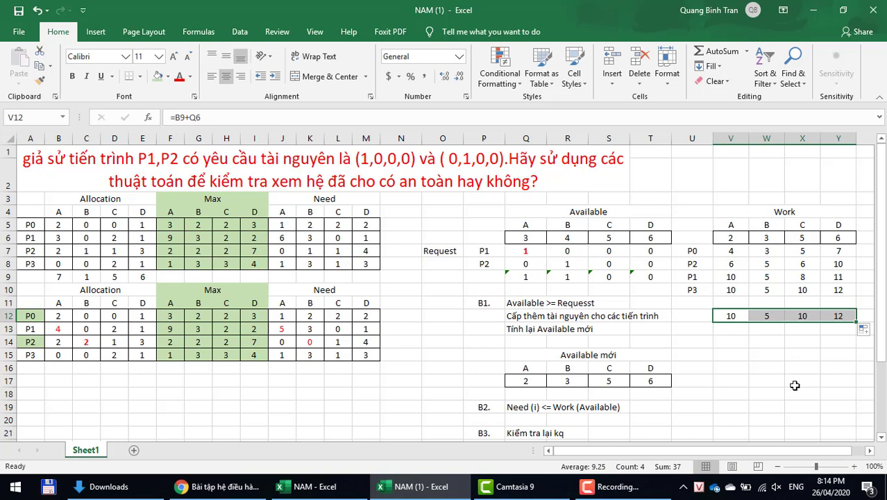
Step: Compare V12:Y12 with P3's final Work row, and check the process list in A12:A15 against the Work rows
left_click_drag(737, 292, 837, 318)
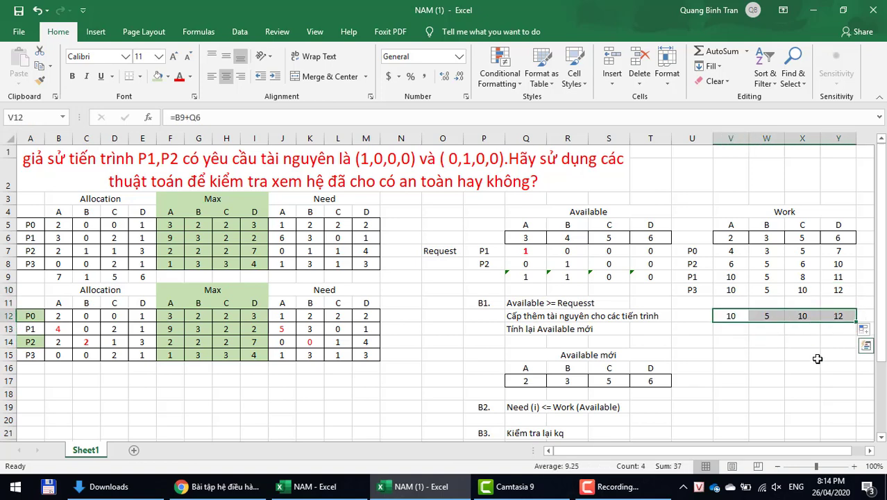
left_click_drag(729, 290, 811, 289)
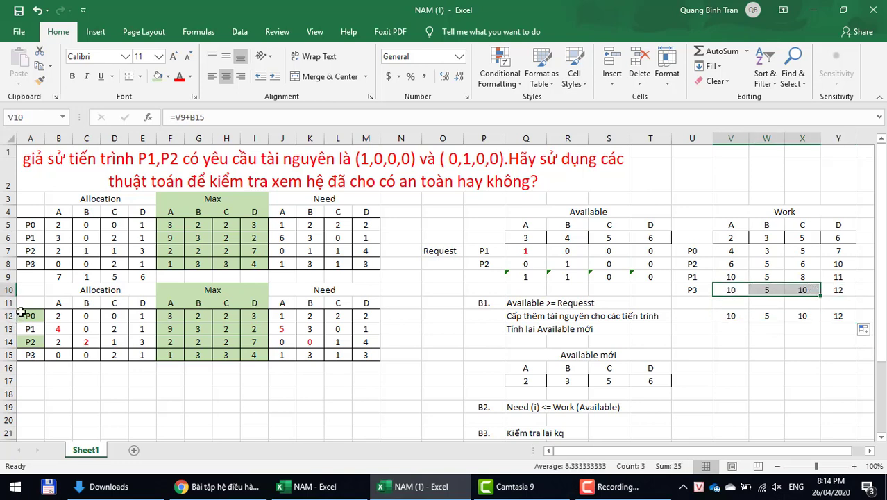
left_click_drag(21, 314, 31, 355)
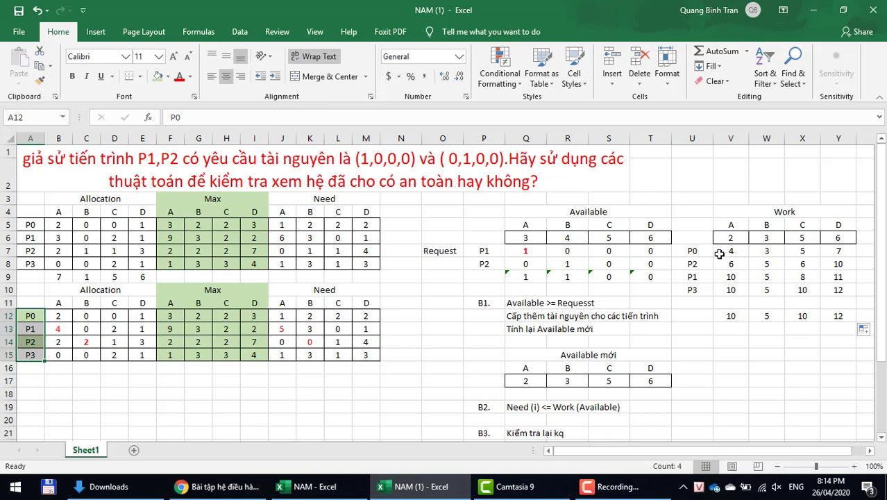
left_click_drag(709, 252, 834, 289)
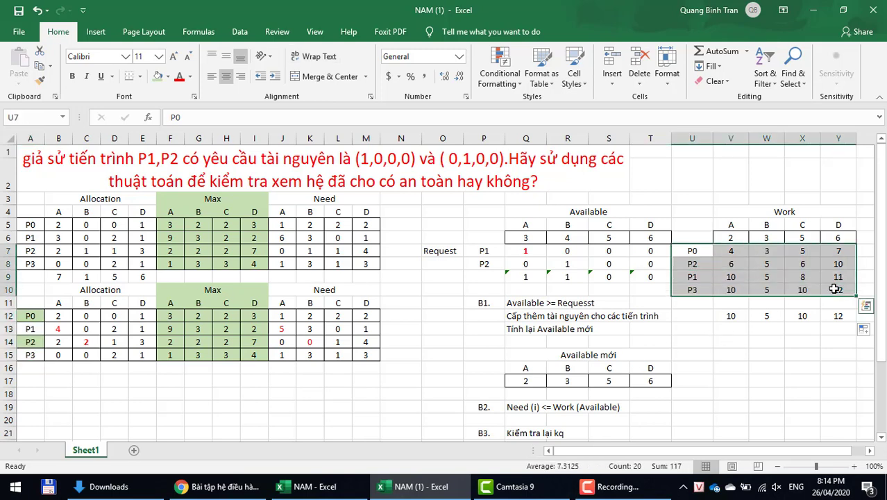
left_click(765, 379)
Step: Label P23 "B4." and enter the conclusion "An toàn" beside it in Q23
scroll(612, 398, "down", 2)
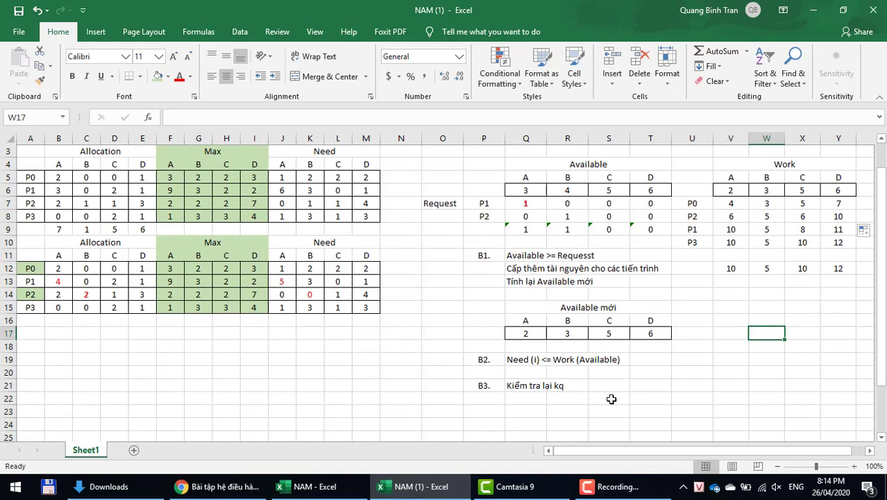
left_click(487, 360)
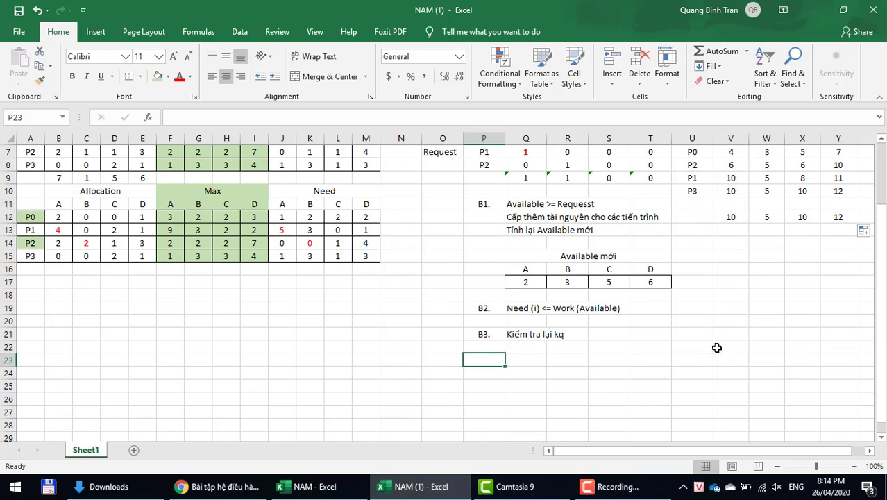
type("B4.")
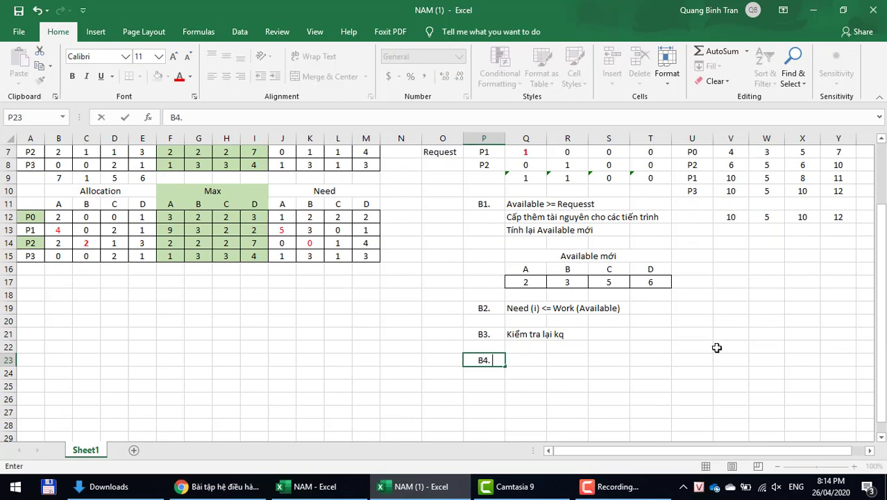
key("Tab")
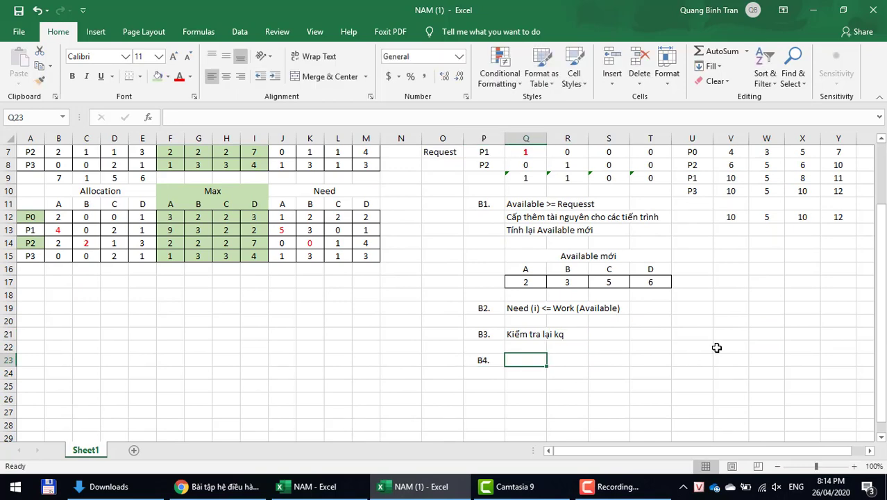
type("An t")
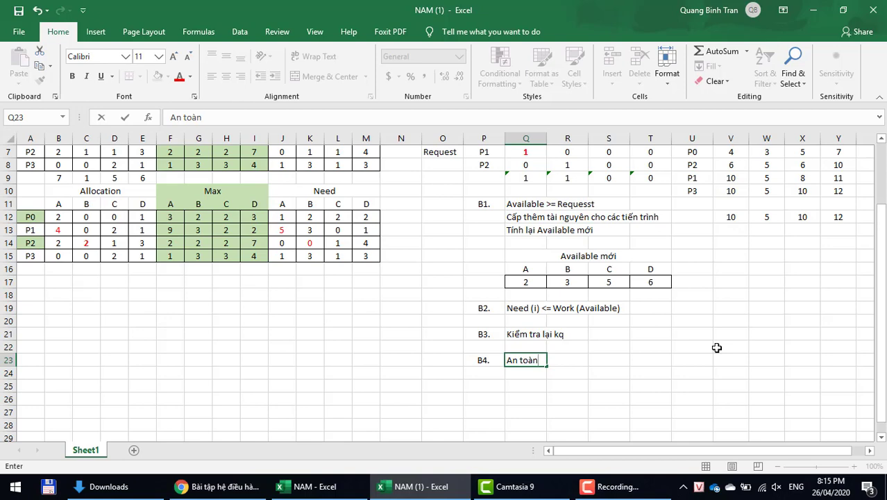
type("oàn")
key("Return")
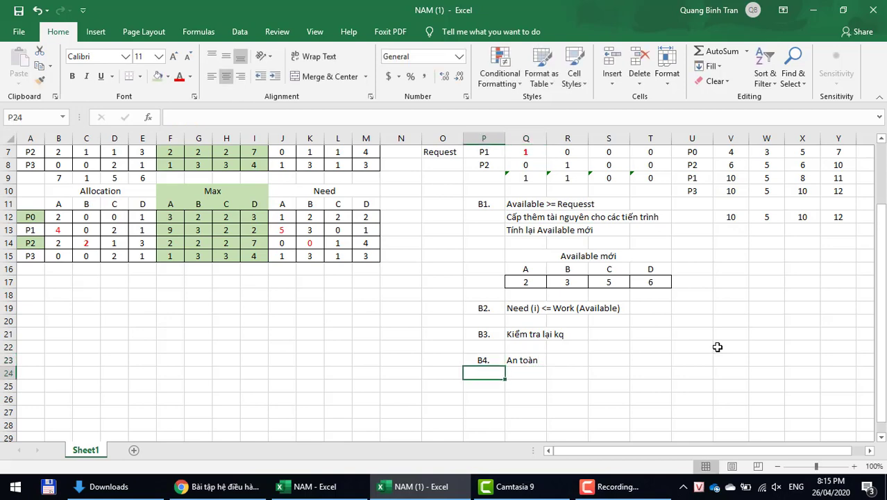
Step: Correct the misspelled word in the B1 condition in Q11 so it reads "Available >= Request"
scroll(713, 347, "up", 2)
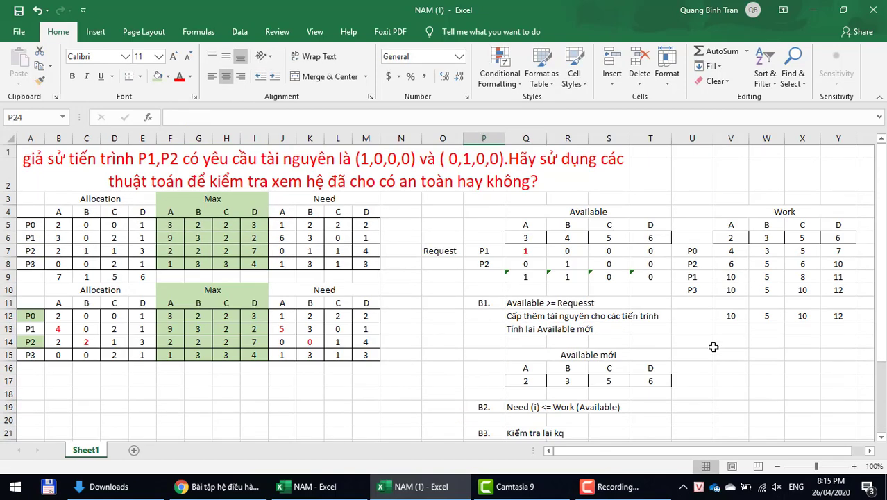
scroll(712, 350, "down", 1)
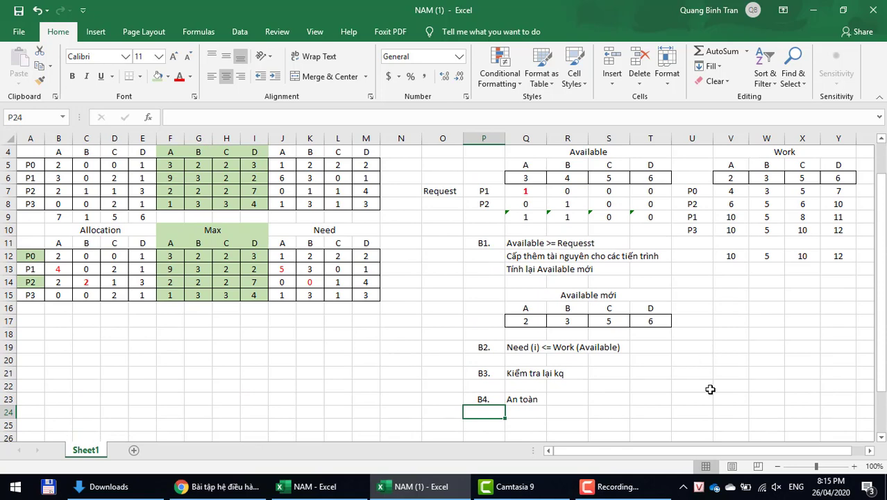
left_click(511, 243)
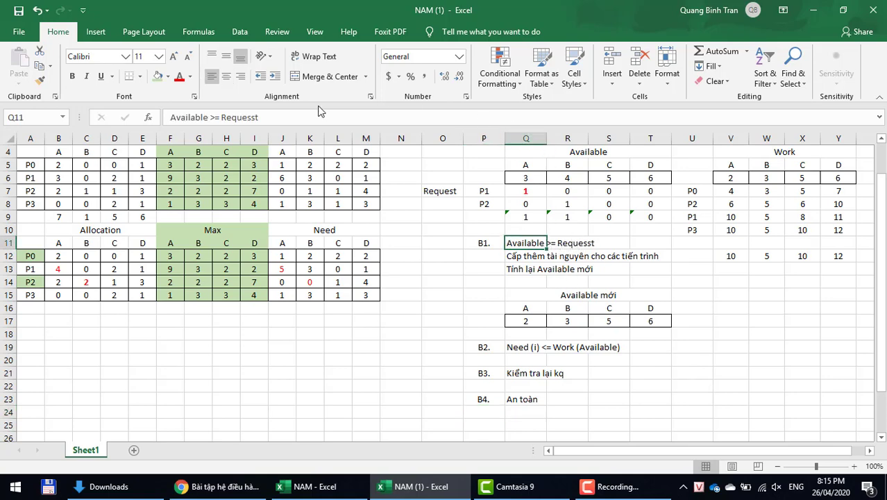
left_click(251, 119)
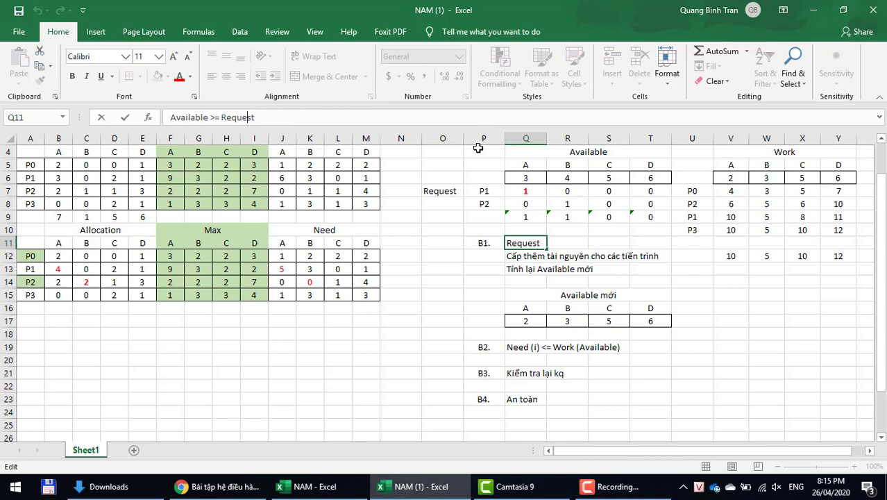
key("Return")
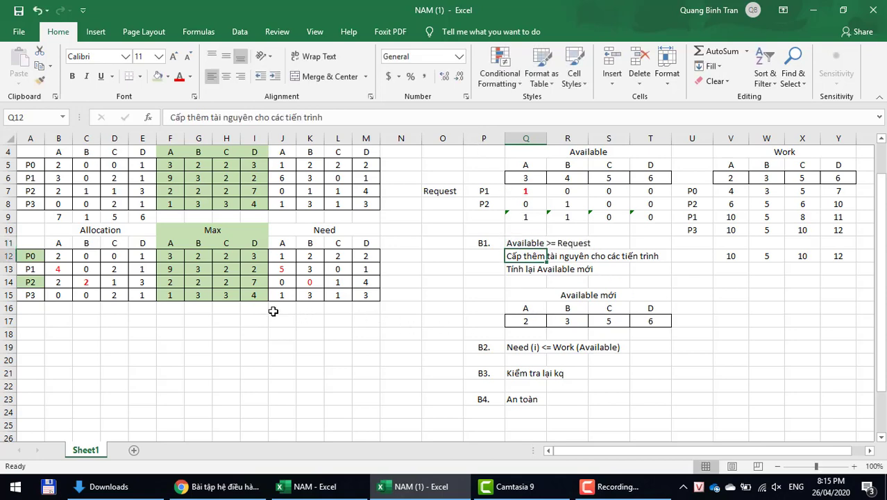
Step: Review the red Allocation cells B13 and C14 and the red Need cells J13 and K14 in the updated table
left_click(63, 269)
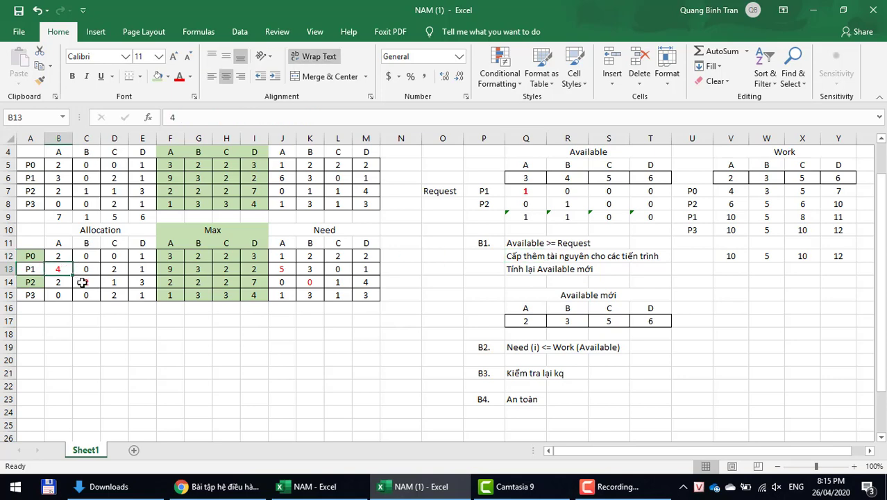
left_click(85, 282)
left_click(281, 270)
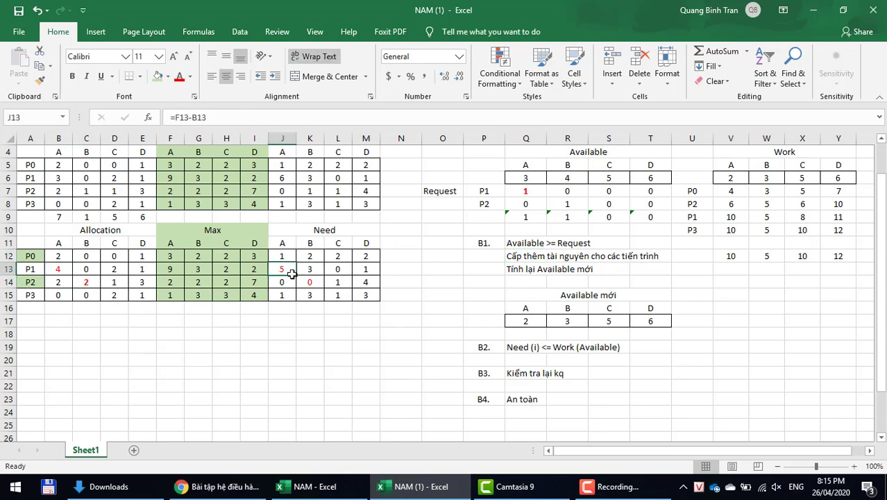
left_click(304, 282)
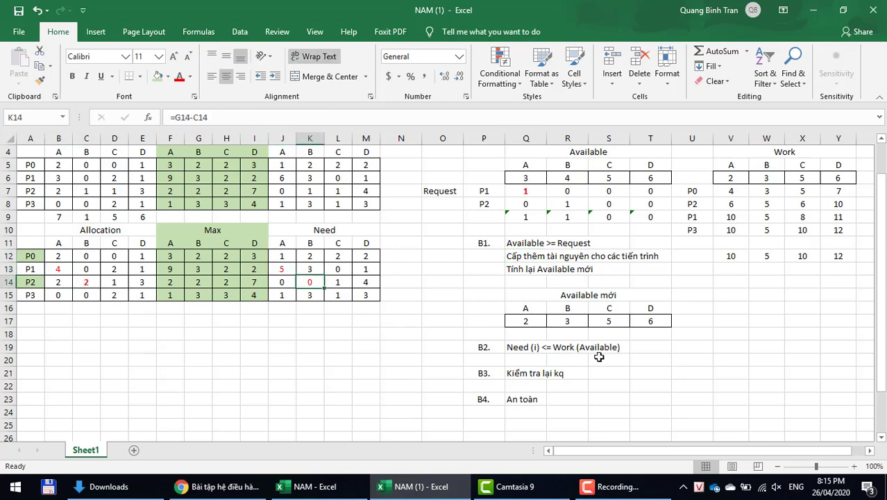
scroll(772, 390, "up", 1)
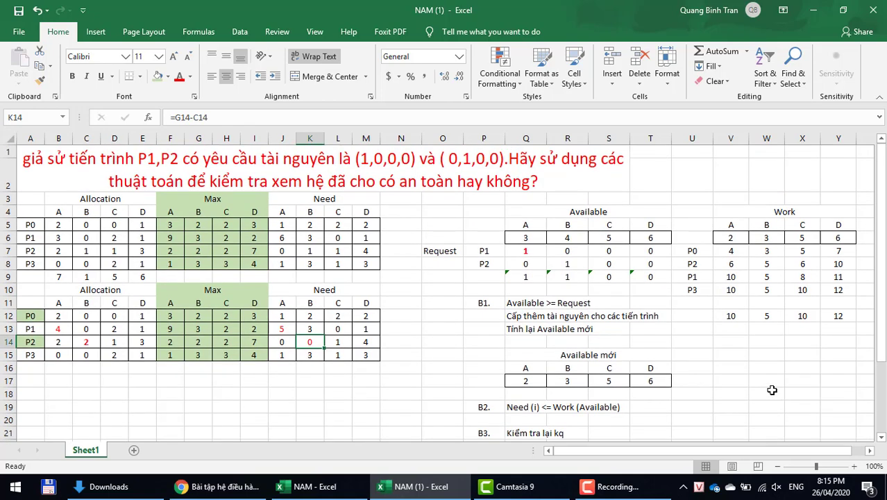
left_click(756, 393)
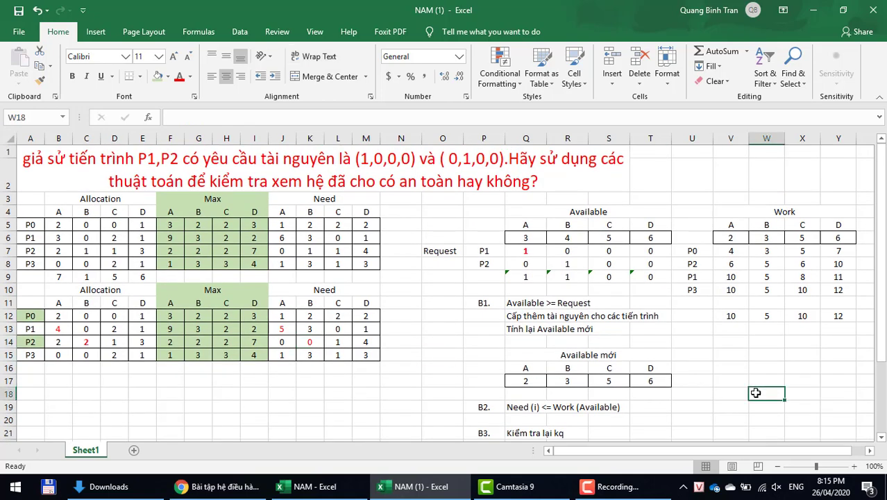